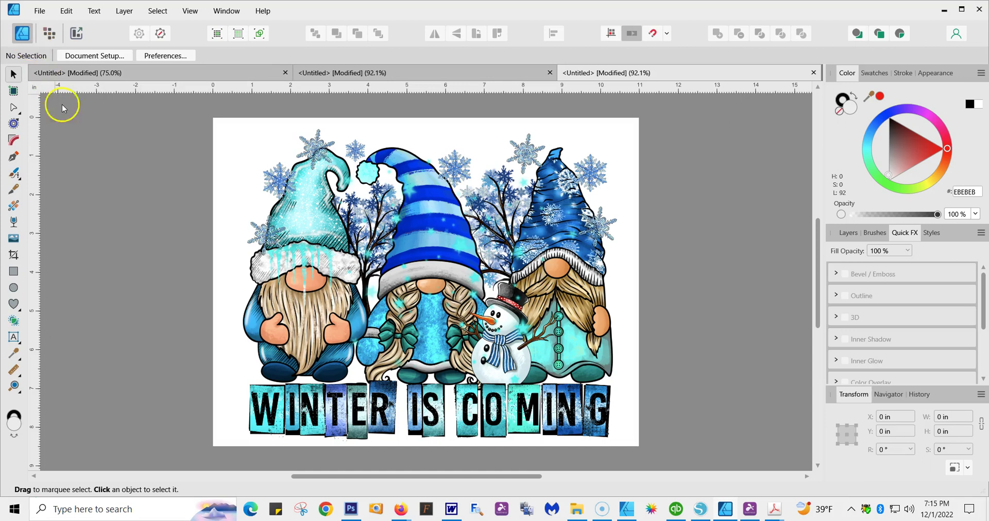
Start a new document using the Letter print preset (11 × 8.5 in, 300 DPI)
left_click(40, 11)
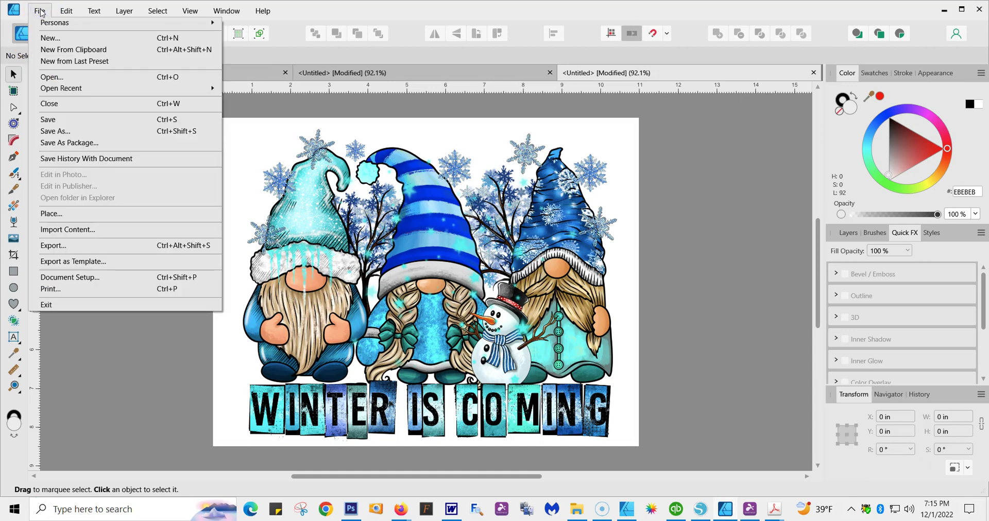
left_click(50, 41)
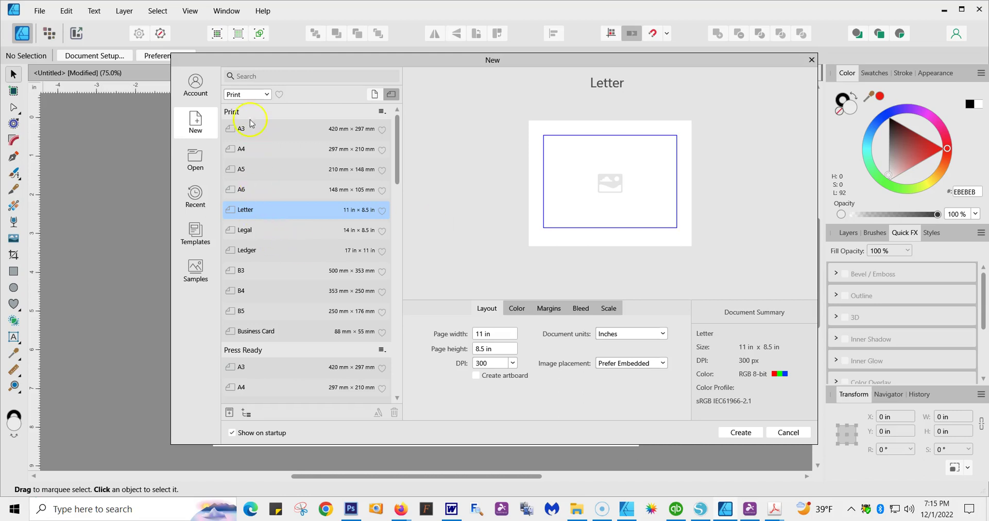
left_click(232, 129)
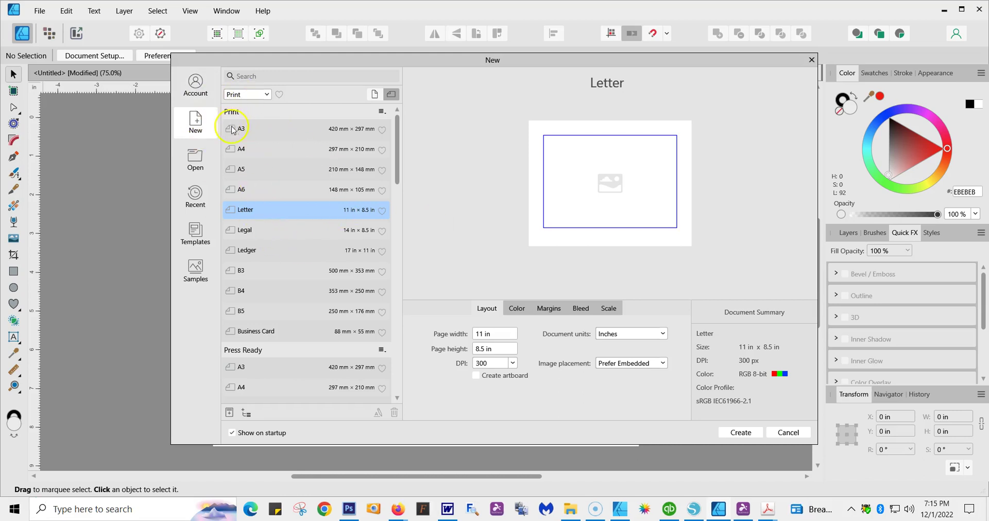
left_click(241, 197)
left_click(241, 213)
Keep the RGB/8 format and sRGB IEC61966-2.1 profile, and make the background transparent
left_click(514, 311)
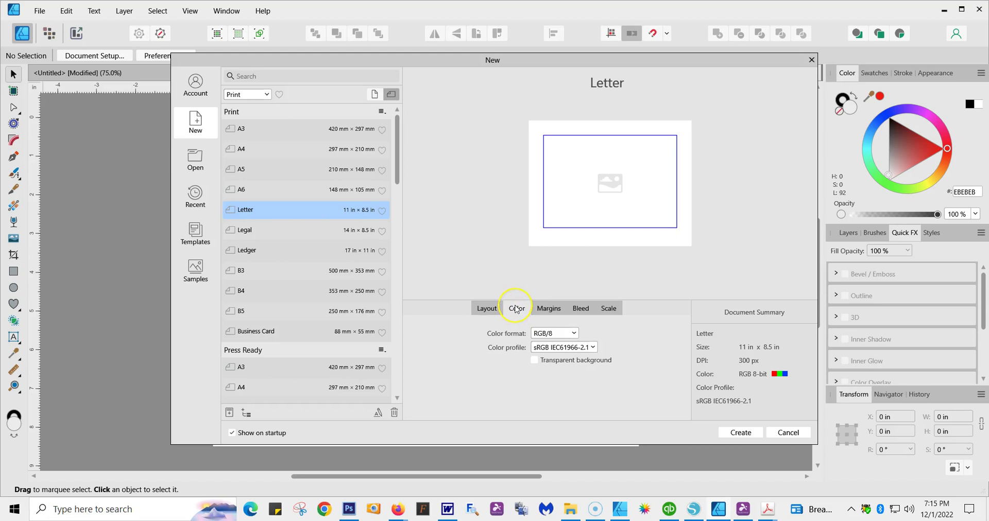
left_click(648, 338)
left_click(574, 334)
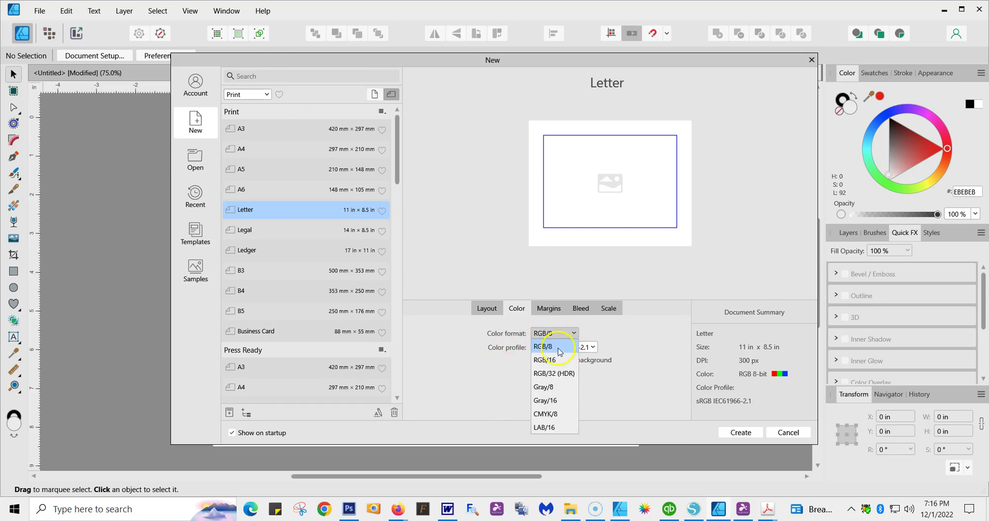
left_click(557, 347)
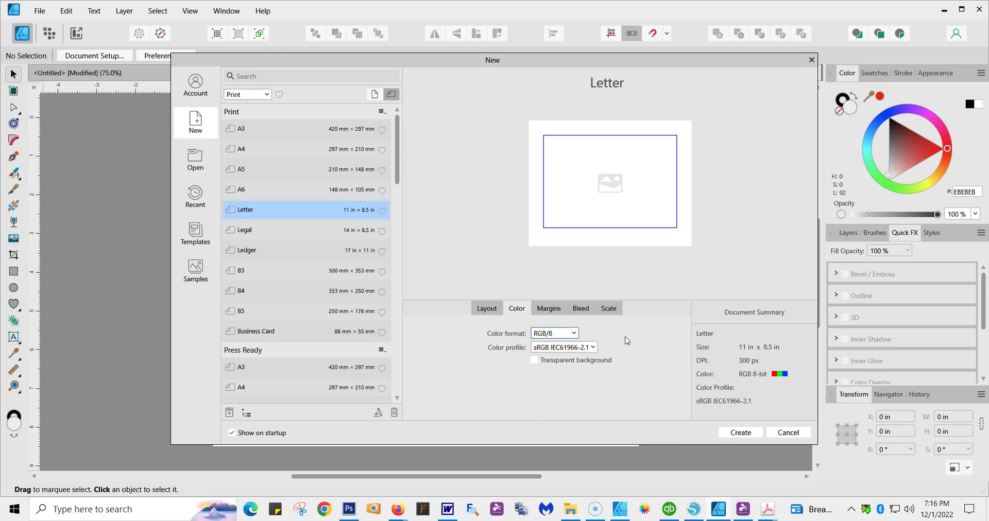
left_click(571, 347)
left_click(593, 349)
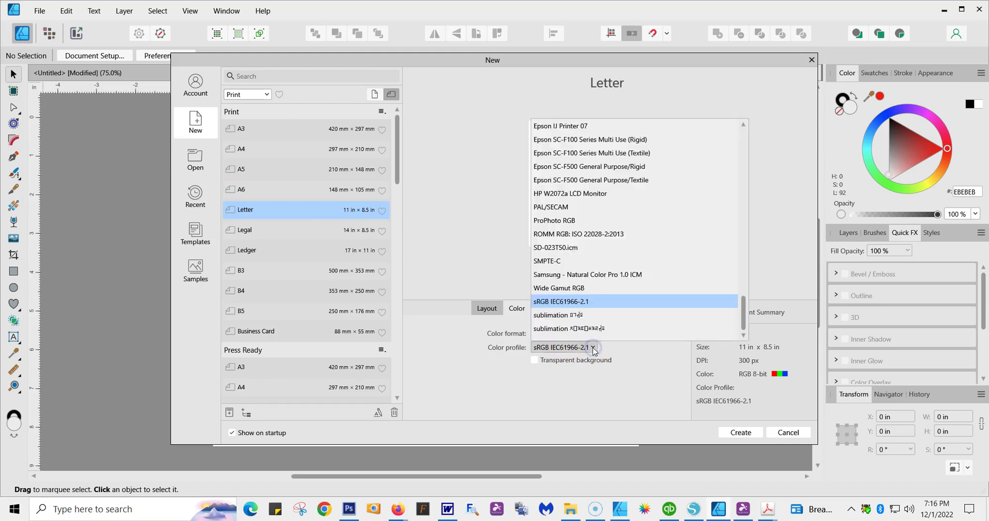
left_click(562, 307)
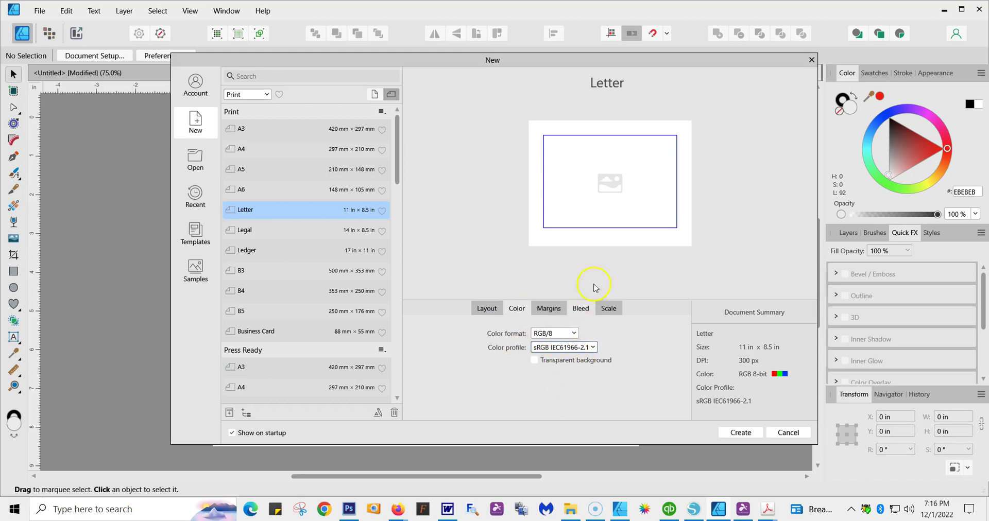
left_click(535, 362)
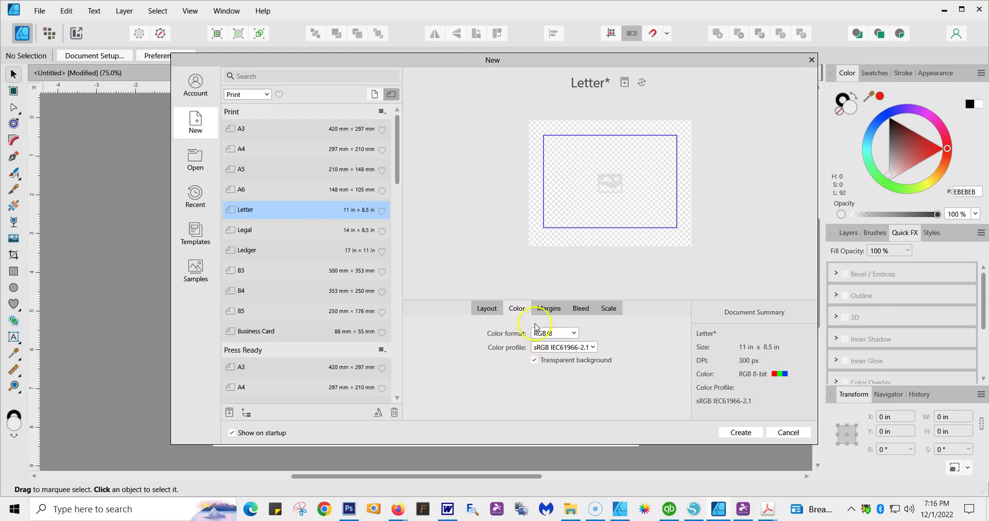
left_click(550, 311)
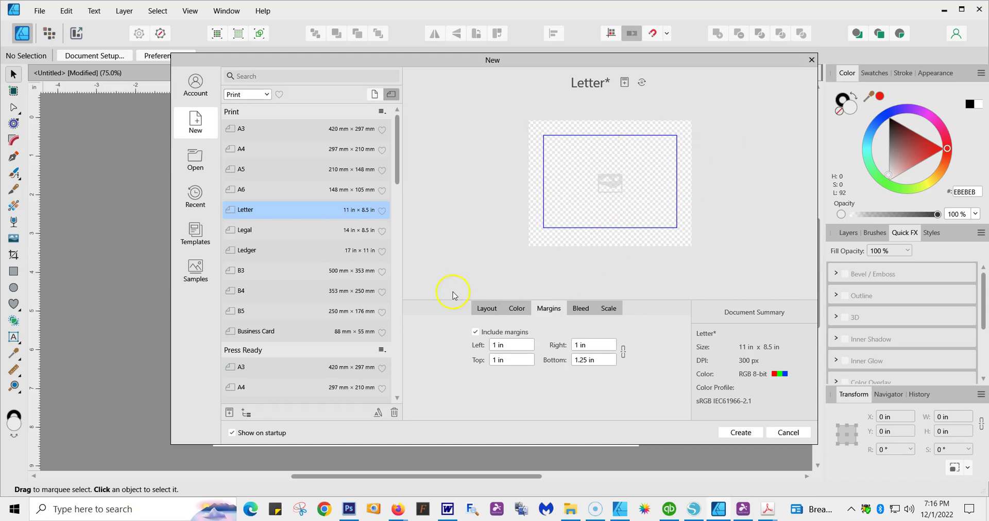
Turn off Include margins, review the Bleed and Scale settings, and create the document
left_click(476, 332)
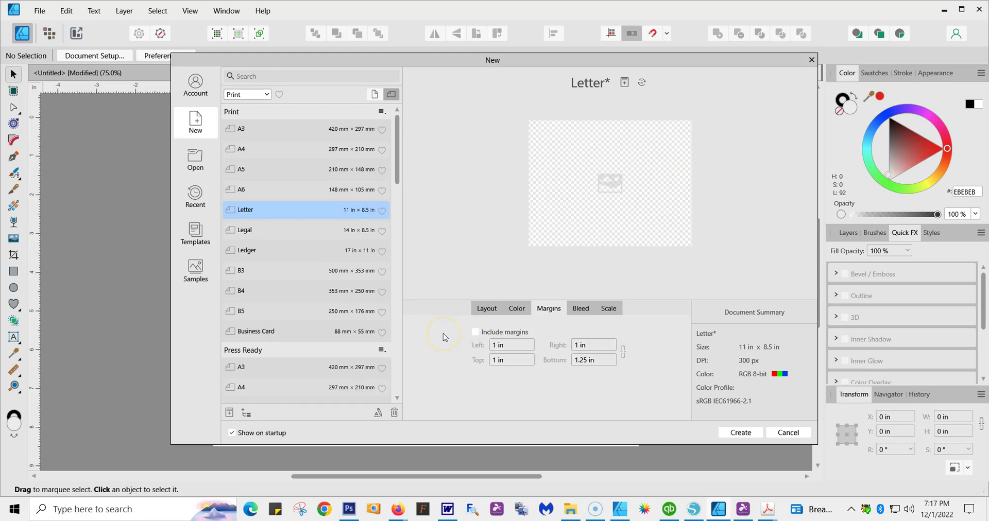
left_click(476, 332)
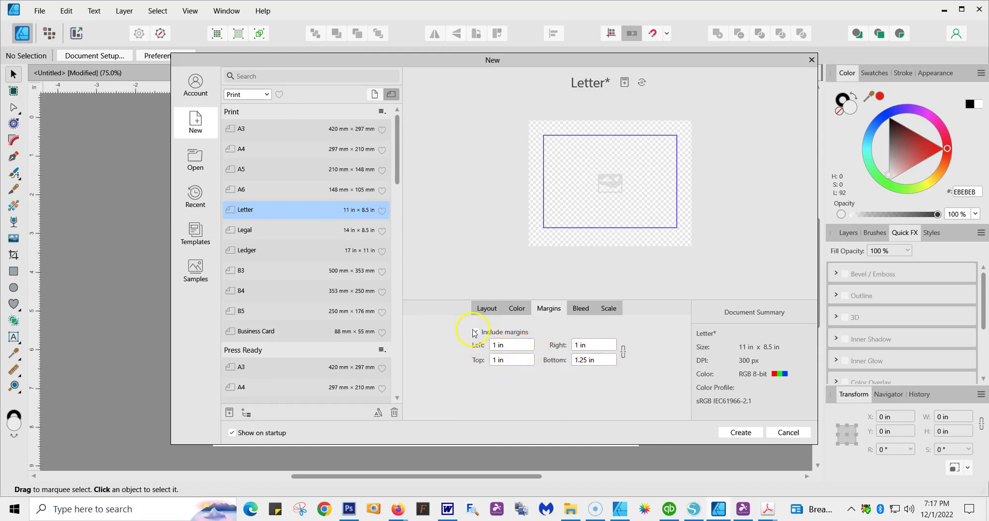
left_click(475, 333)
left_click(579, 310)
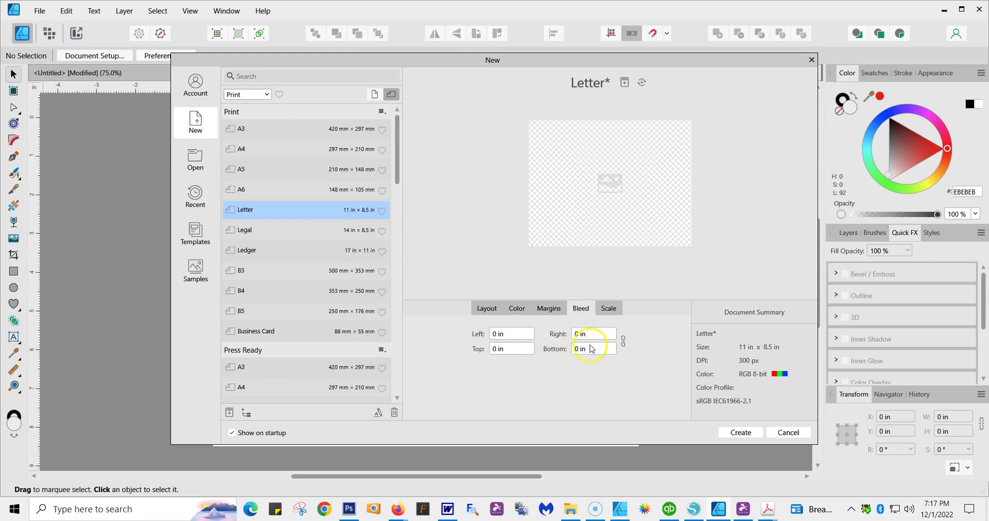
left_click(609, 309)
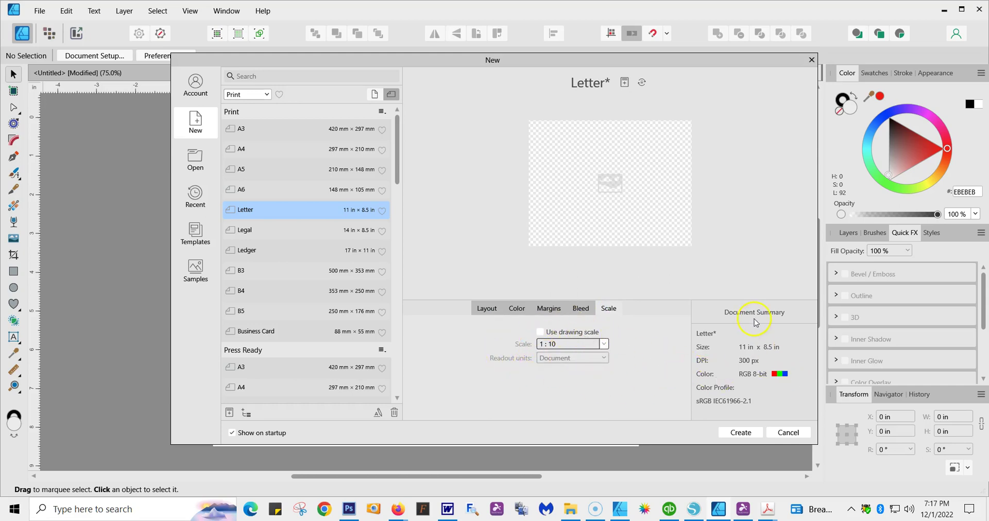
left_click(740, 433)
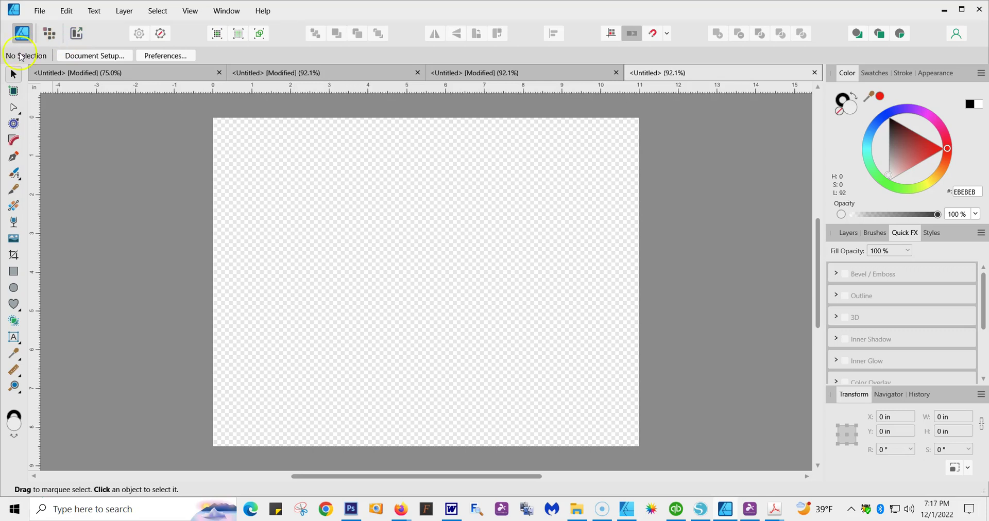
Choose WinterisComingGnomes.png from the Downloads 2 folder for placing
left_click(41, 12)
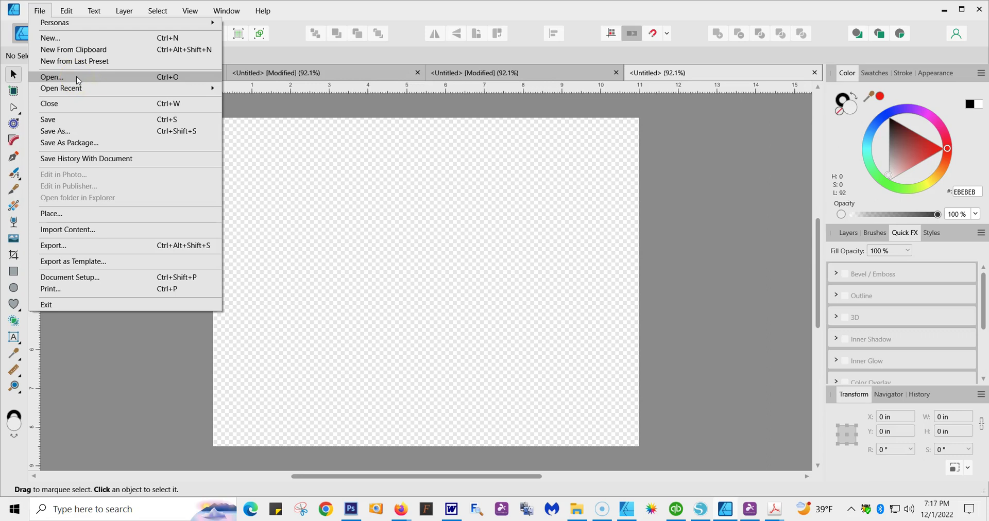
left_click(52, 214)
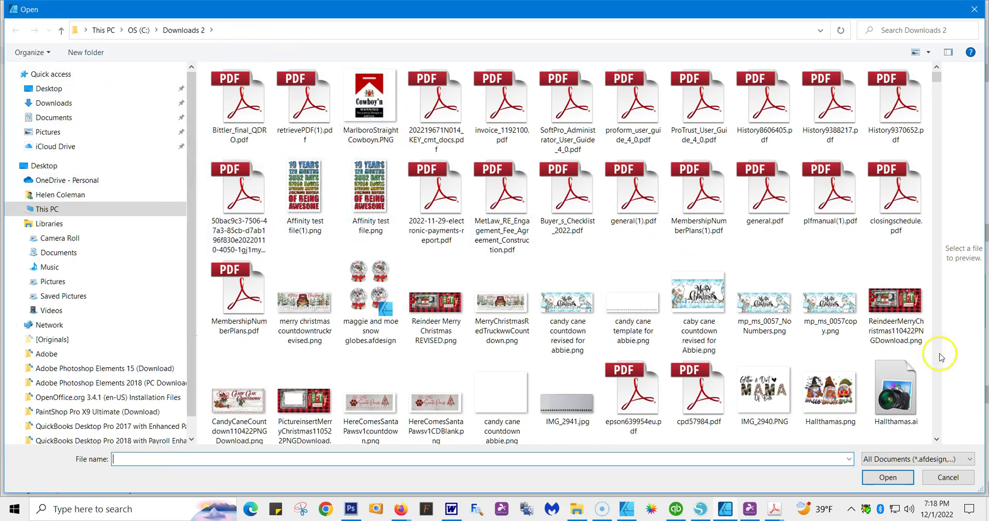
left_click_drag(938, 441, 938, 441)
left_click(938, 441)
left_click(938, 441)
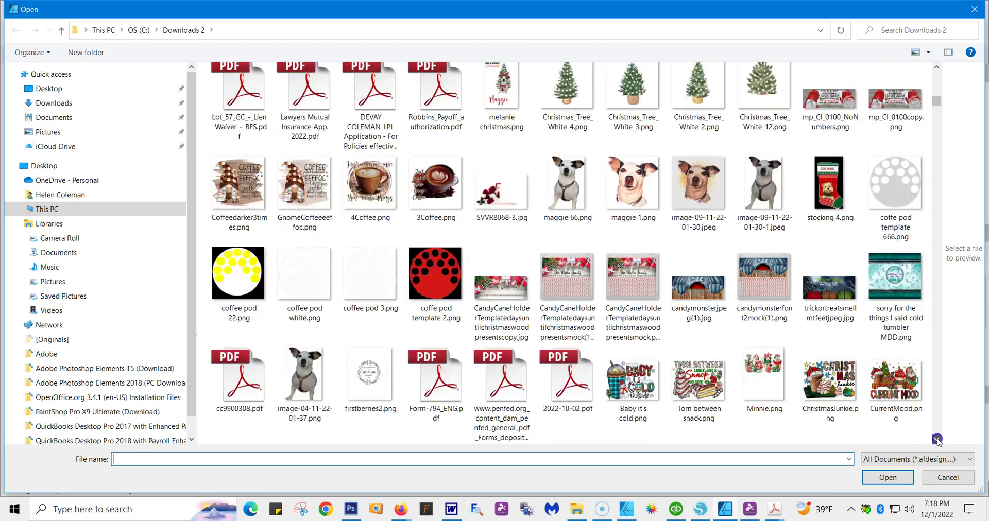
left_click(938, 441)
left_click(938, 441)
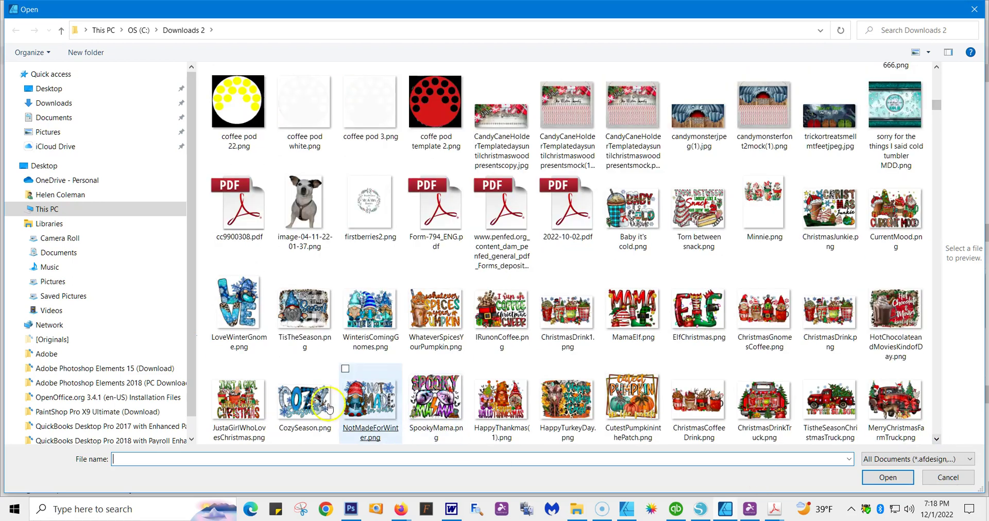
double_click(346, 318)
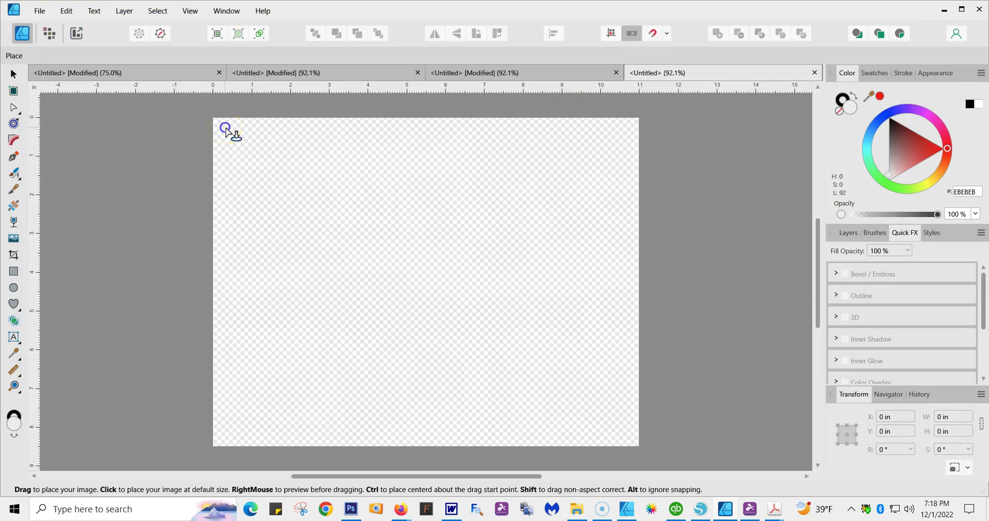
Place the gnome image from the page's top-left corner, sized to about 9.981 × 7.486 in
left_click_drag(225, 128, 620, 424)
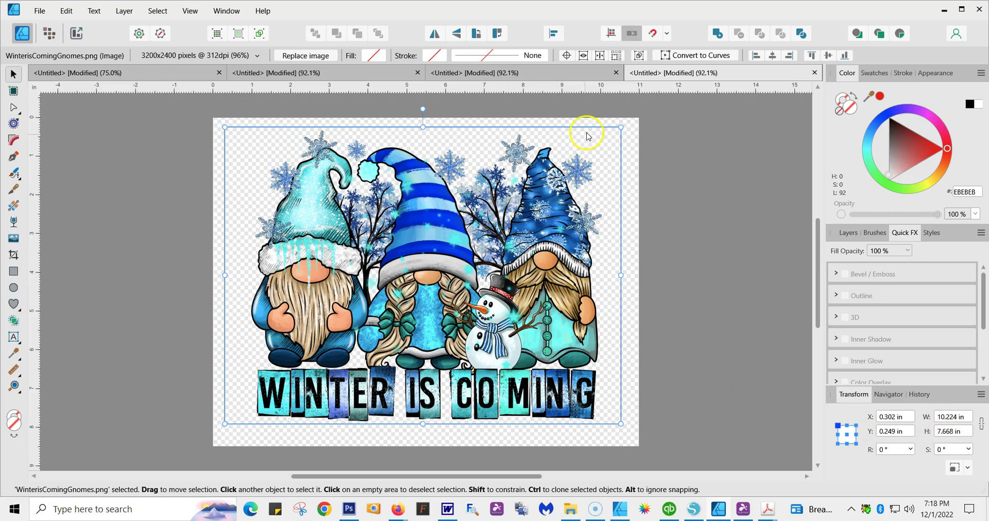
mouse_move(620, 127)
left_mouse_down()
mouse_move(552, 172)
mouse_move(619, 128)
mouse_move(612, 134)
left_mouse_up()
left_click(667, 145)
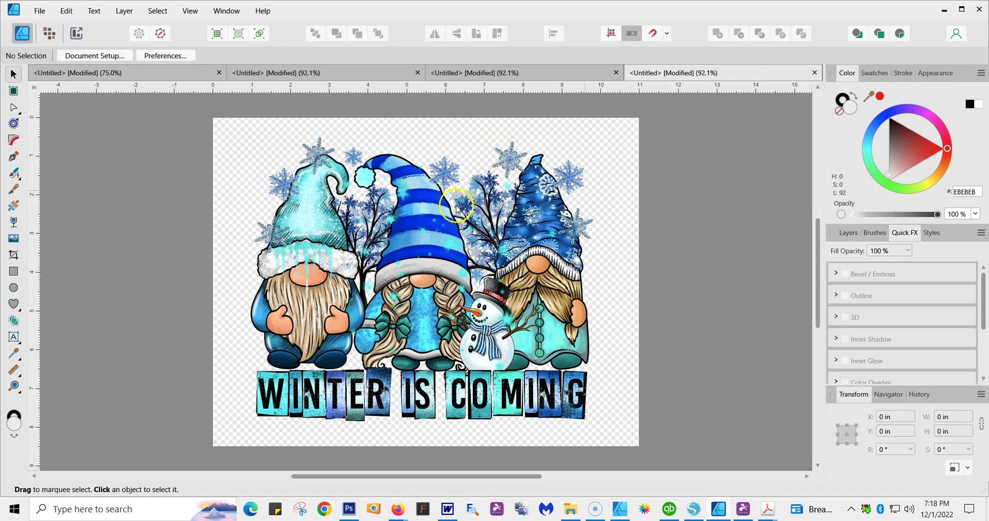
left_click(421, 214)
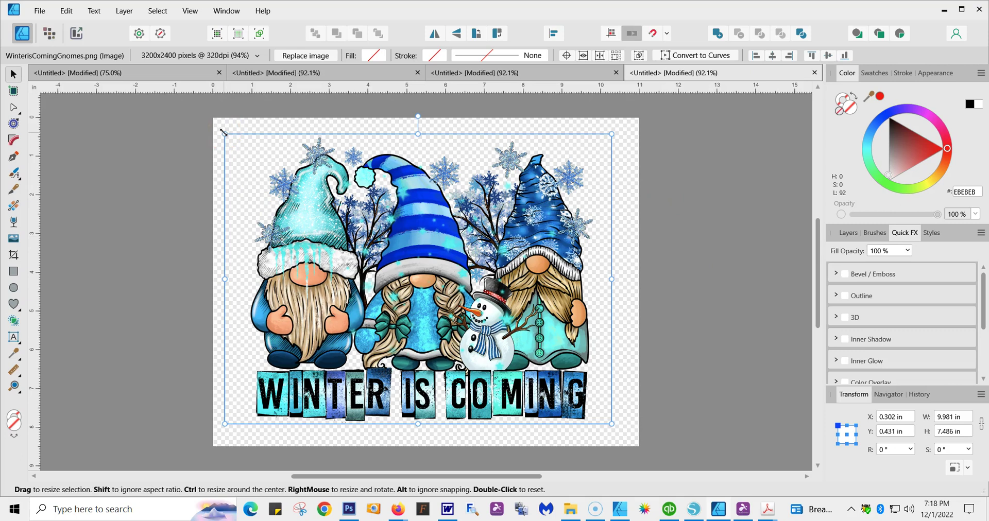
Set the gnome image's width to 9 in and height to 8 in
left_click_drag(224, 132, 247, 156)
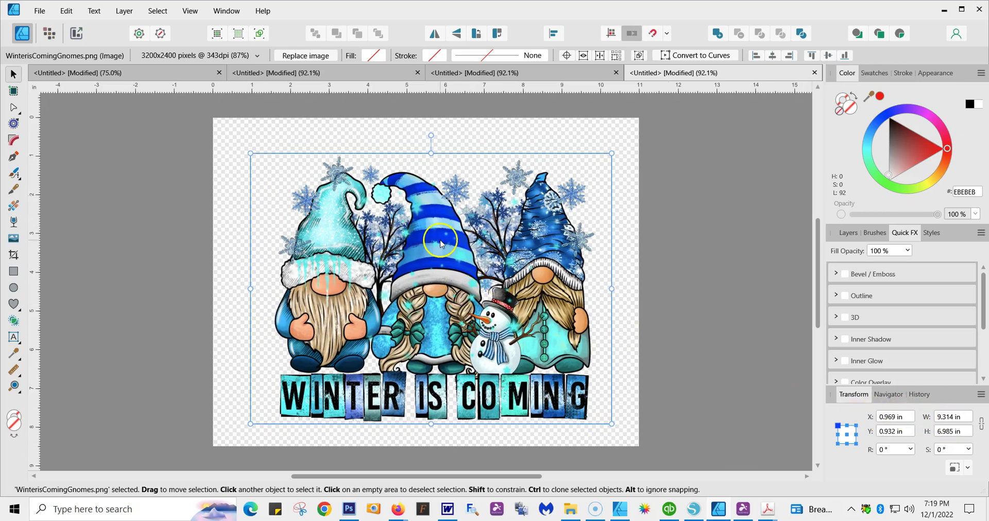
left_click(964, 417)
type("9")
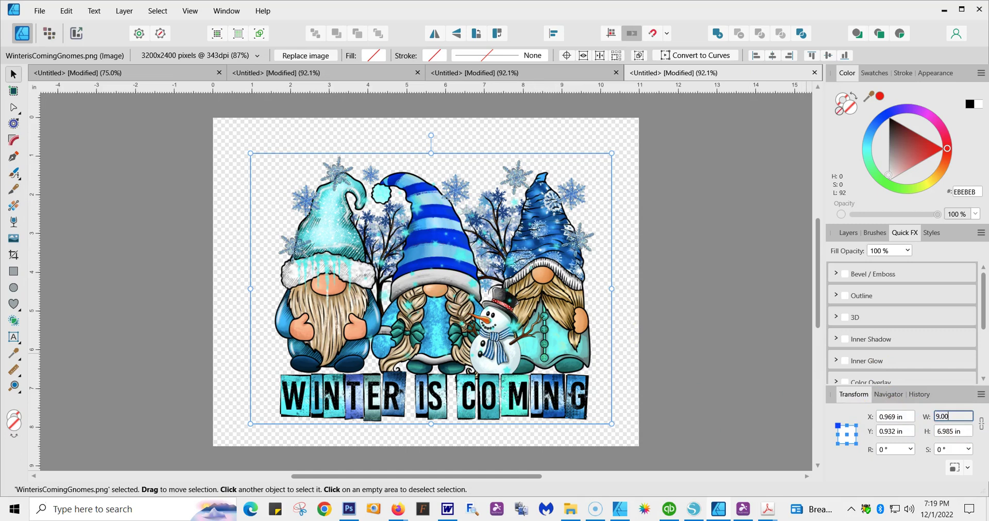
type(".00")
key("Return")
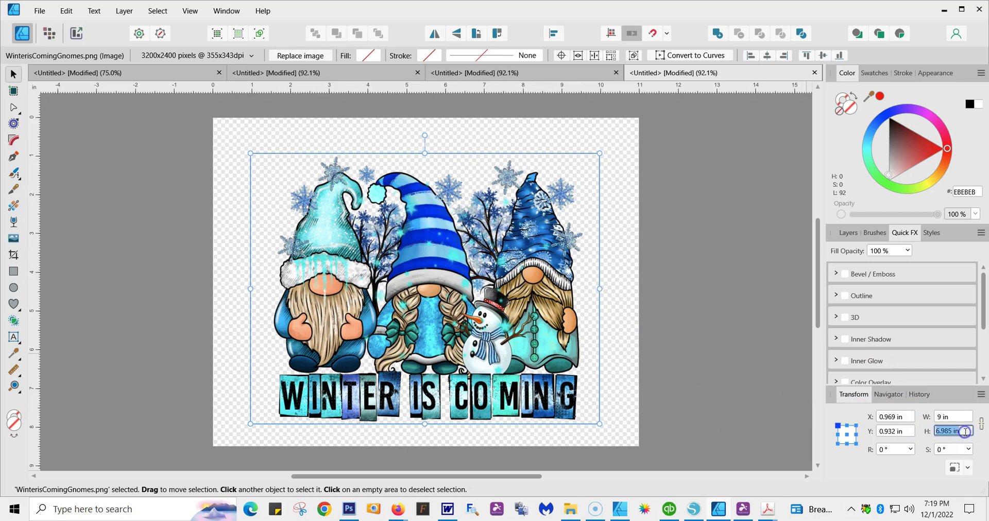
left_click(965, 432)
type("8")
key("Tab")
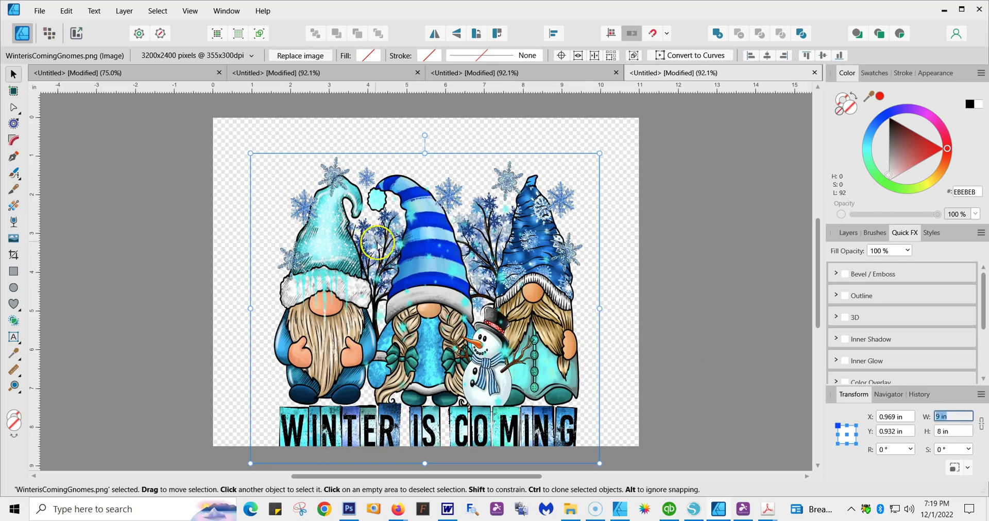
Move the gnome image up near the page top and confirm its 8 in height
left_click_drag(416, 265, 416, 236)
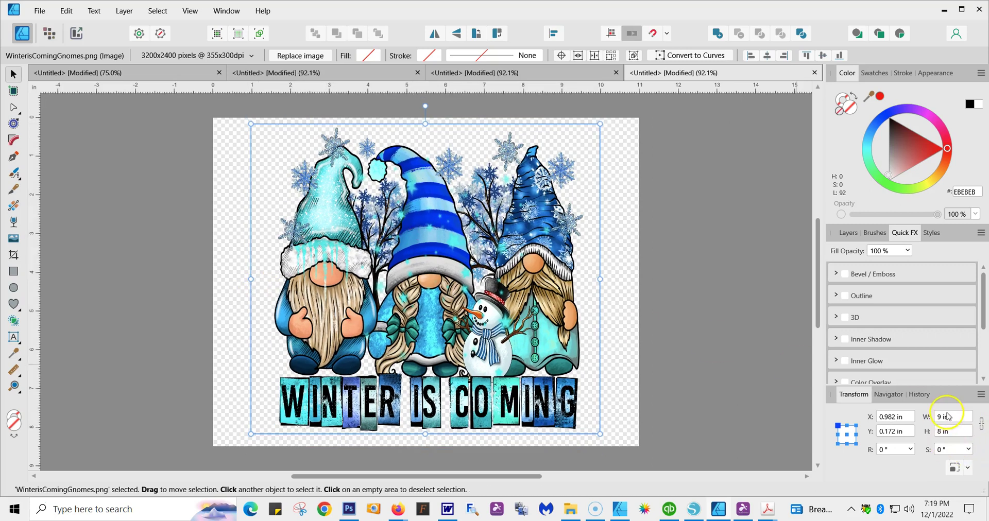
left_click(955, 431)
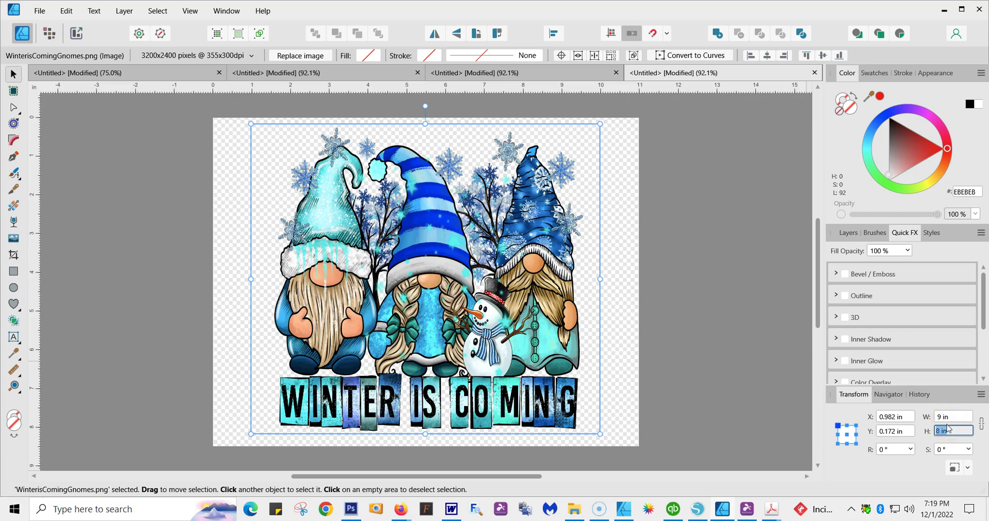
left_click(947, 431)
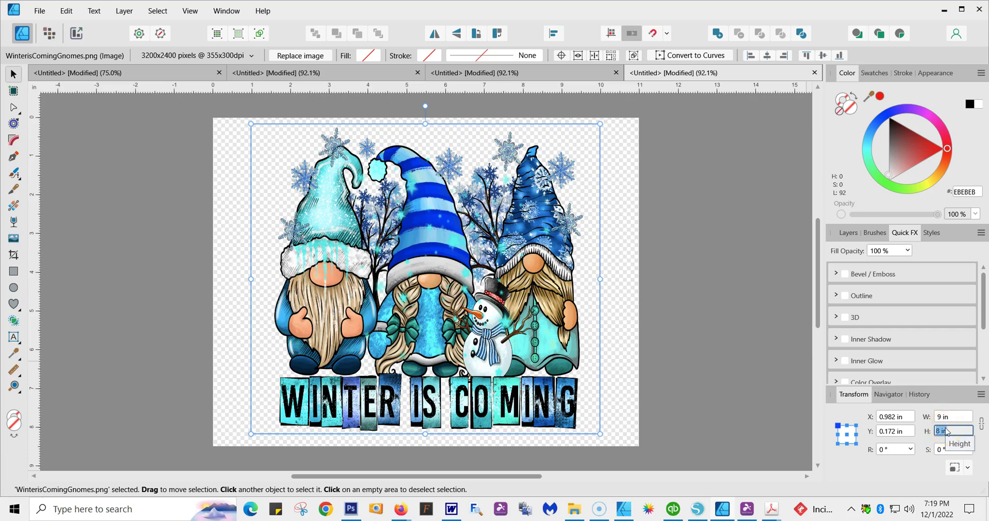
left_click(610, 198)
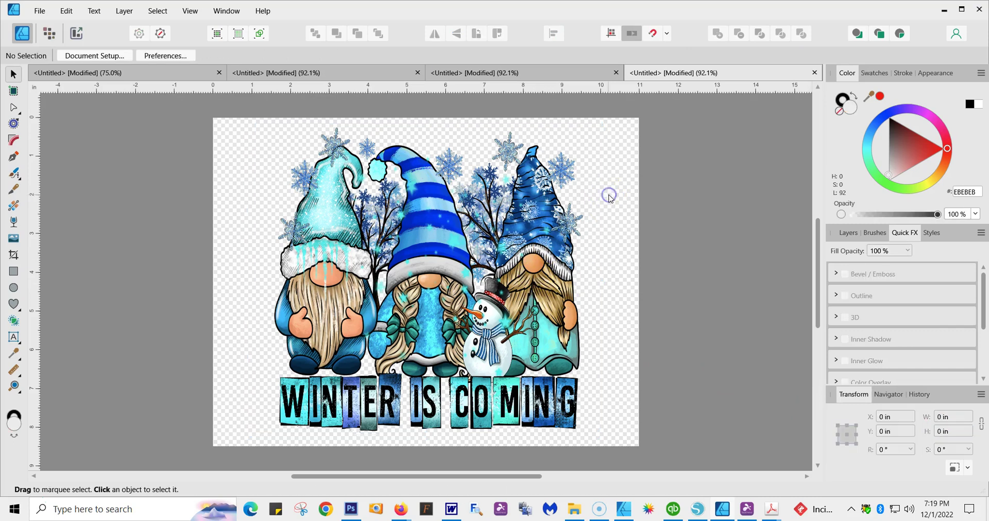
left_click(442, 239)
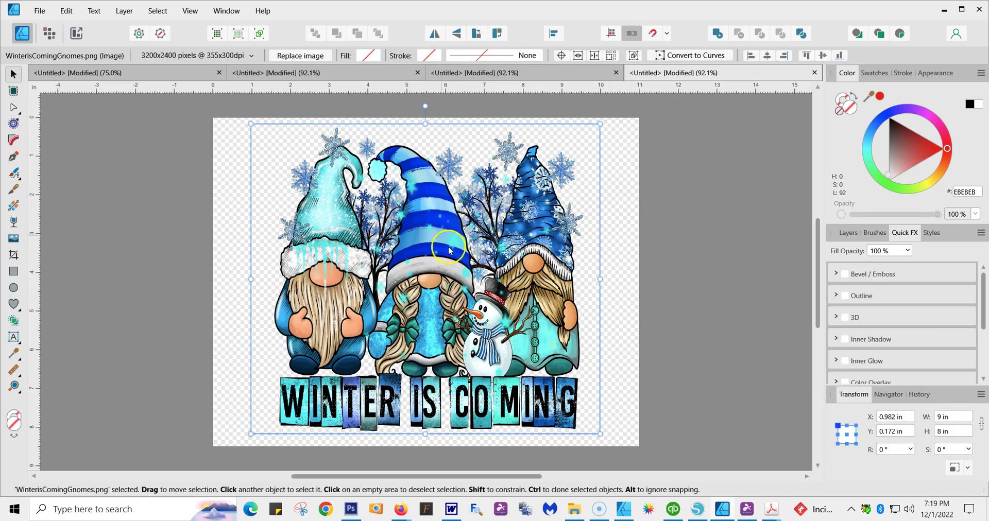
left_click(695, 245)
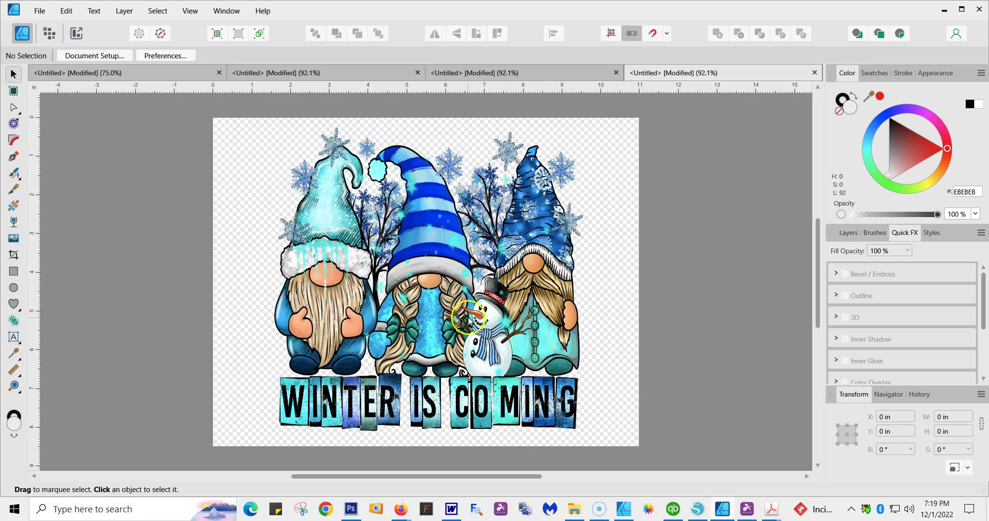
Resize the page in Document Setup to 14 × 10.818 in with the artwork anchored to the page
left_click(466, 317)
left_click(230, 158)
left_click(64, 14)
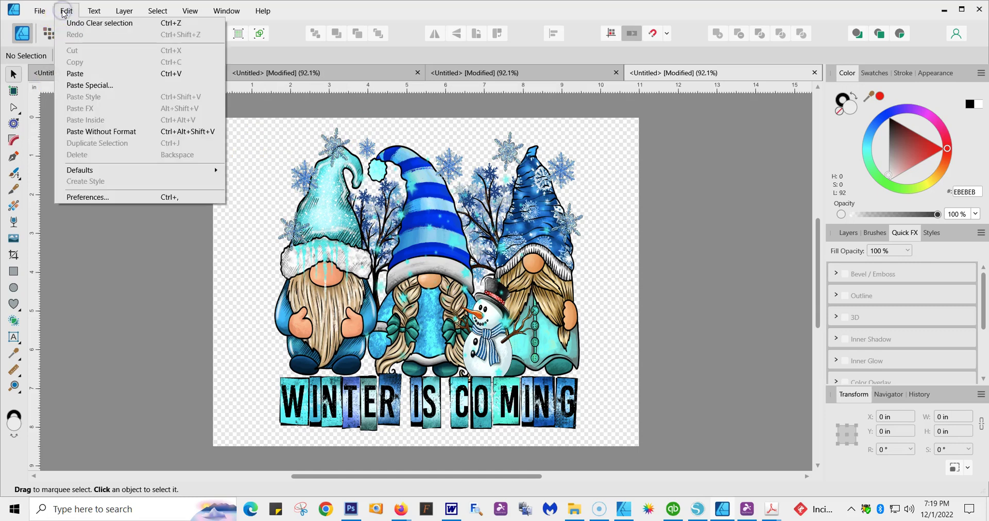
mouse_move(38, 15)
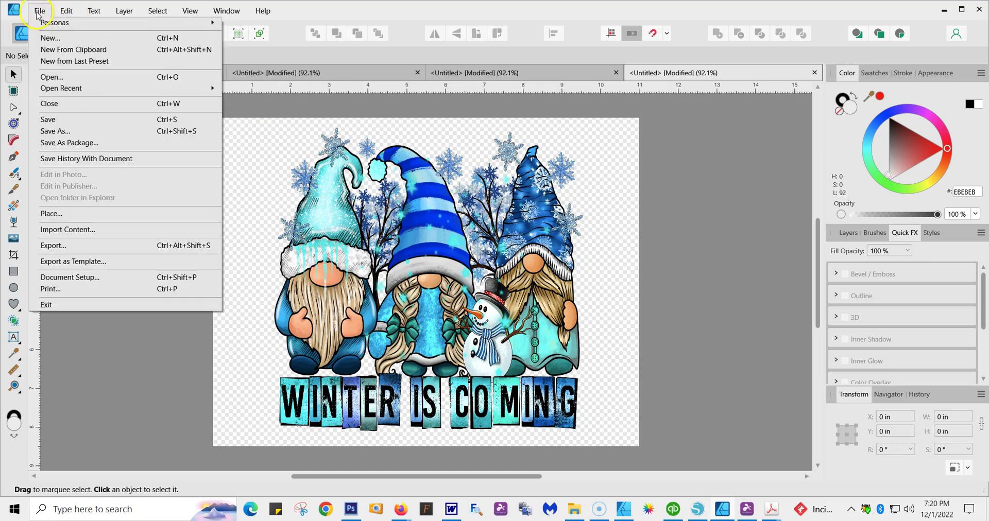
left_click(75, 277)
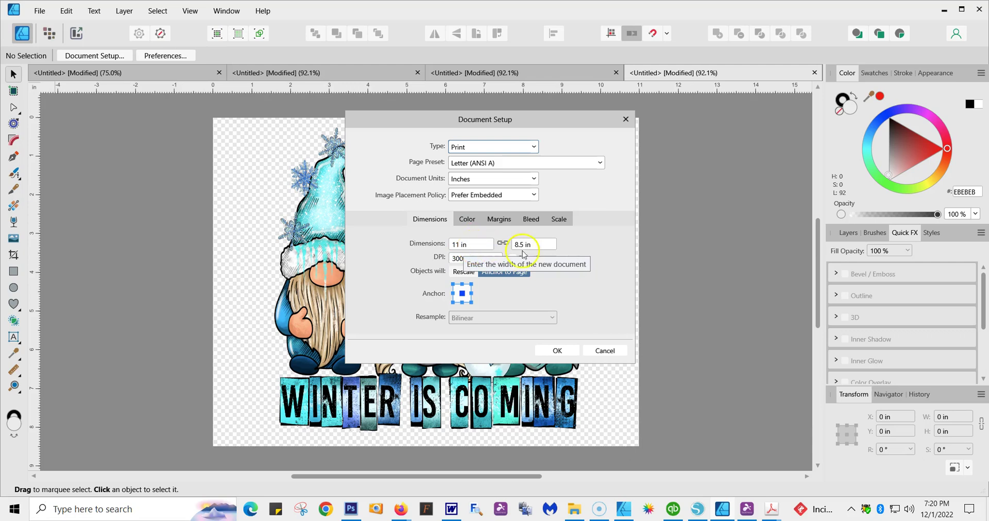
left_click(541, 247)
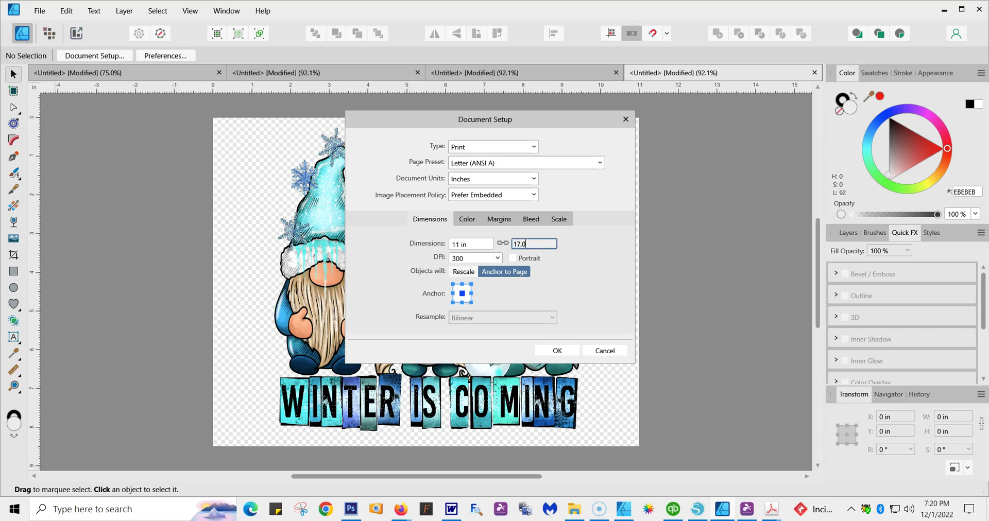
type("17.00")
left_click(472, 245)
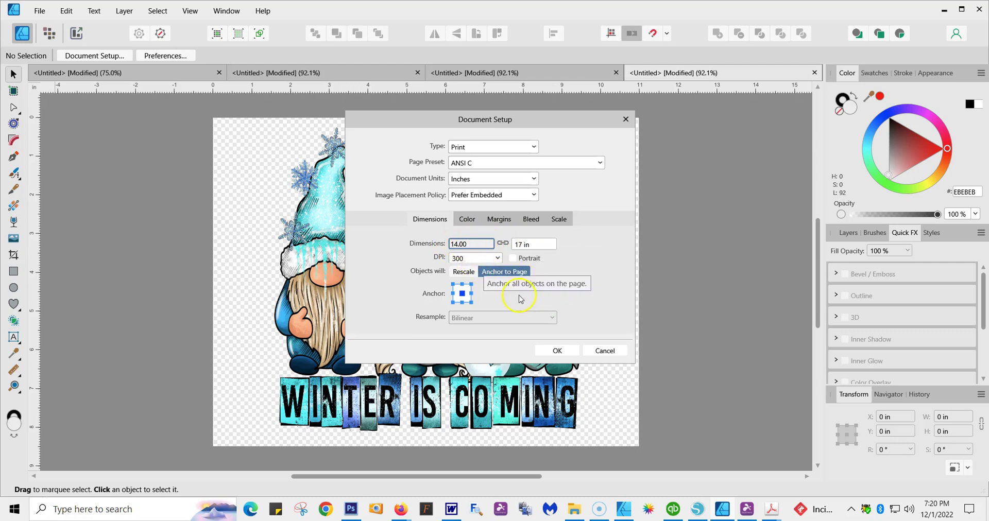
left_click(499, 275)
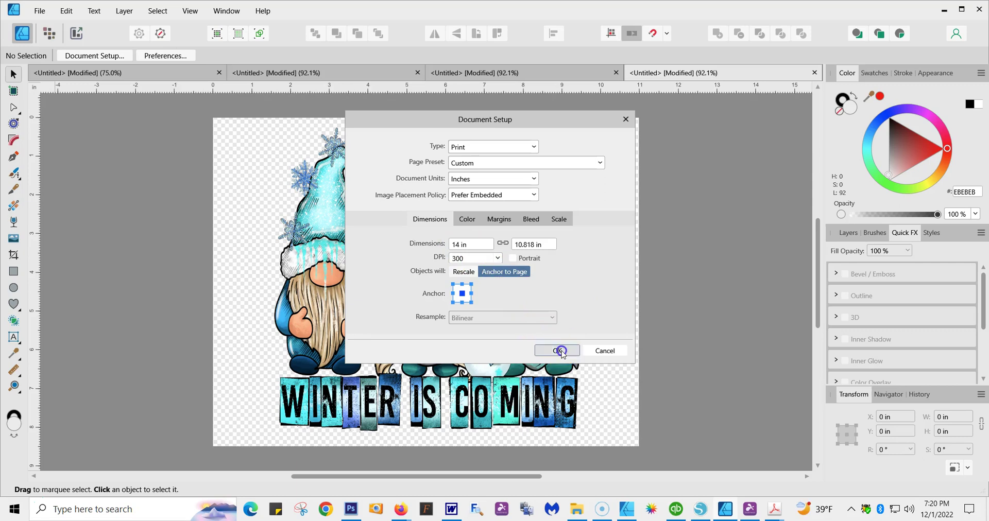
left_click(558, 351)
left_click(485, 251)
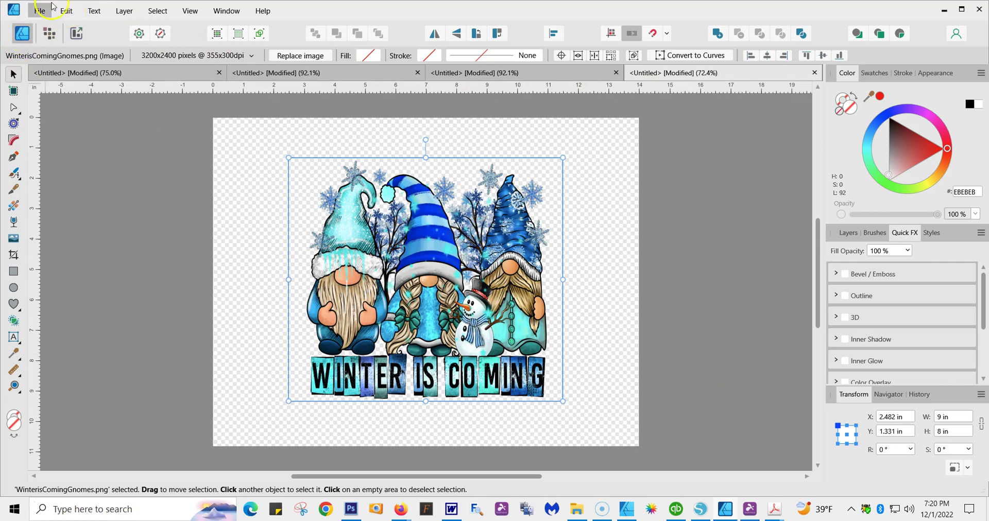
In Document Setup, unlink the dimensions and enter 17 in width, 14 in height, anchored to page
left_click(64, 13)
mouse_move(40, 11)
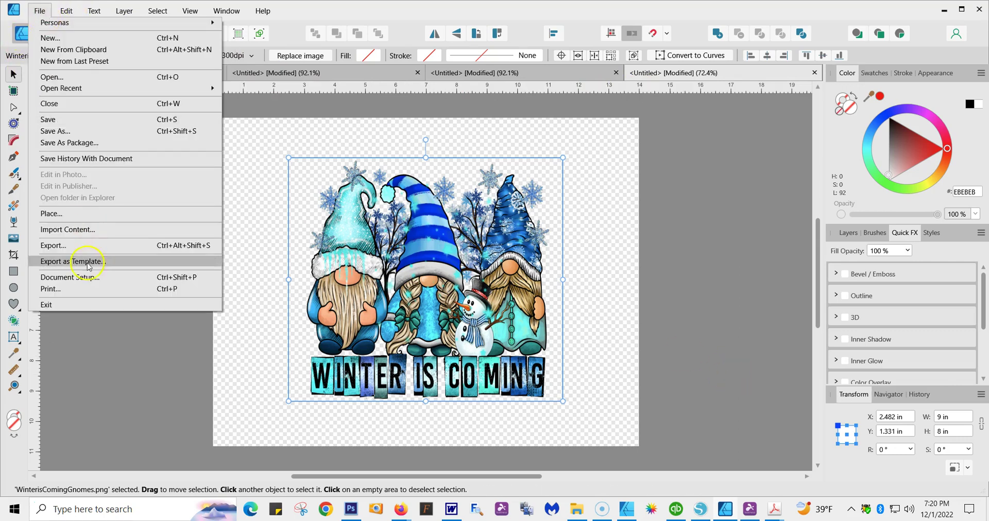
left_click(90, 277)
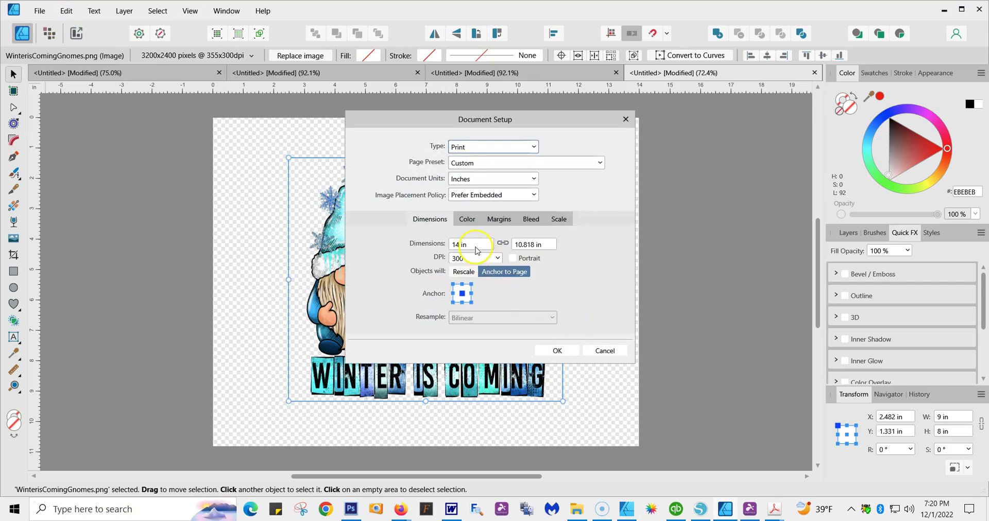
left_click(476, 247)
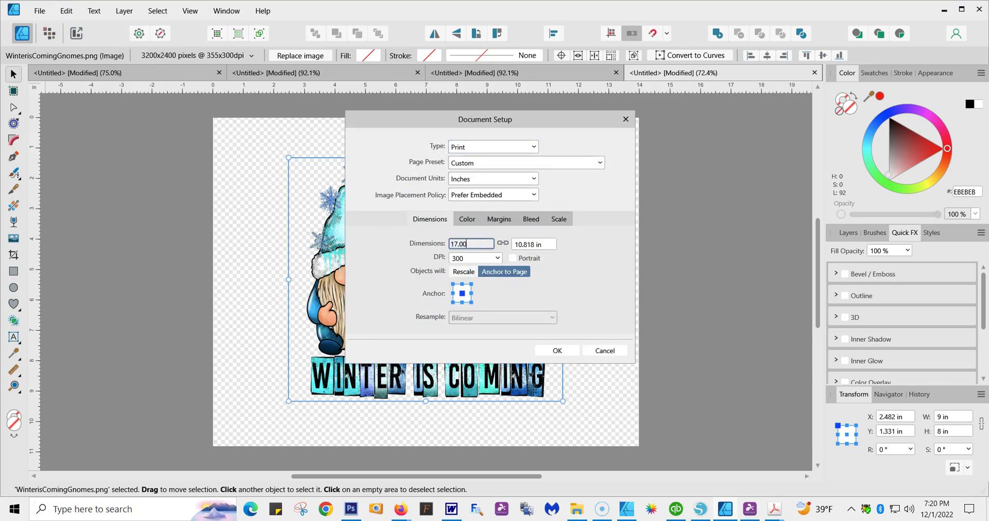
left_click(539, 244)
type("14.00")
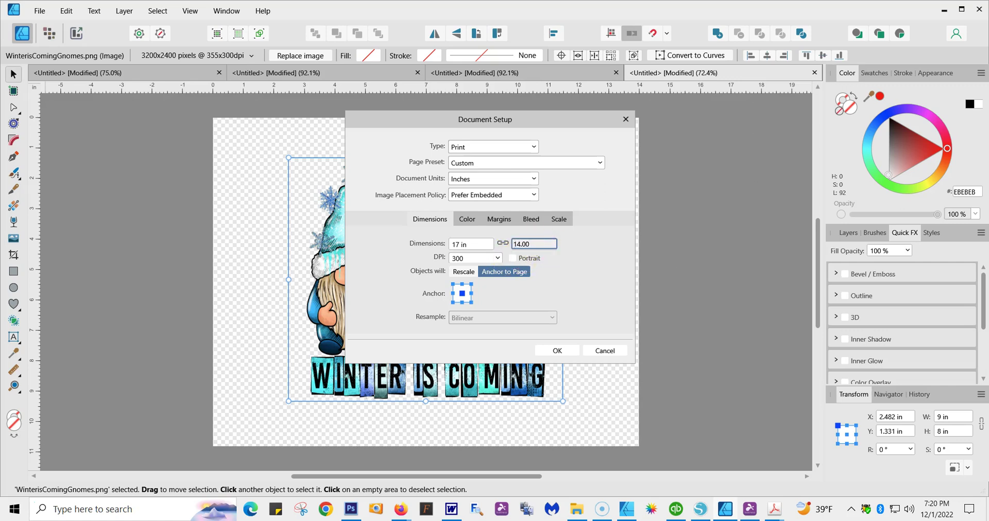
left_click(498, 275)
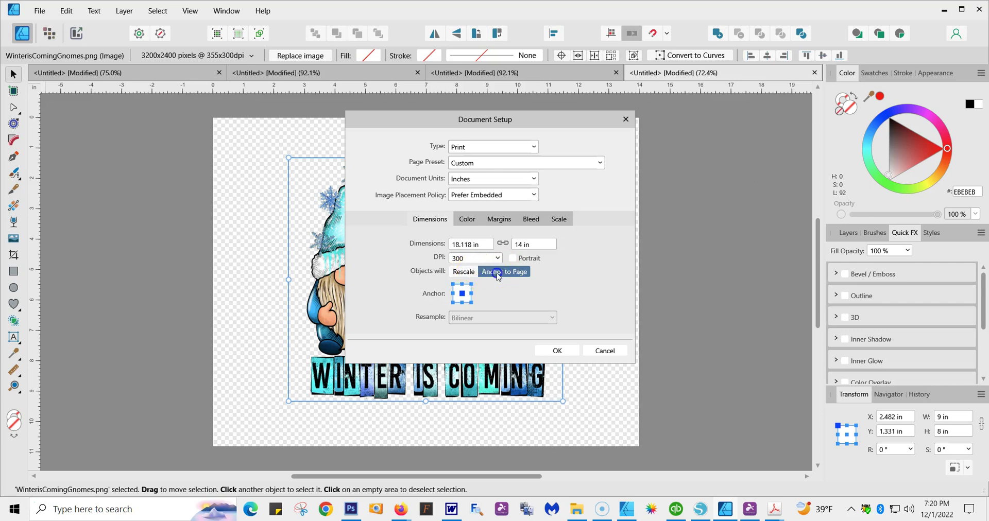
left_click(503, 243)
left_click(486, 245)
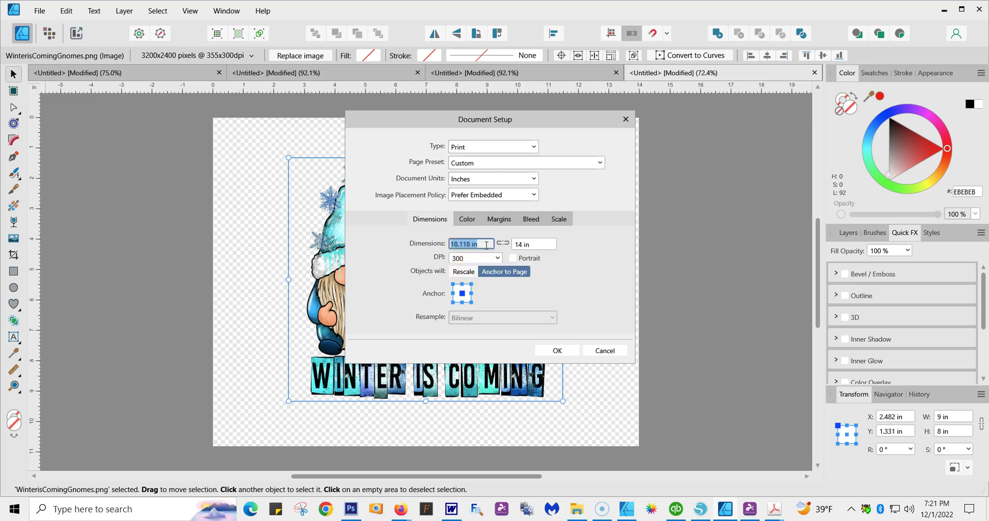
type("17.00")
left_click(532, 244)
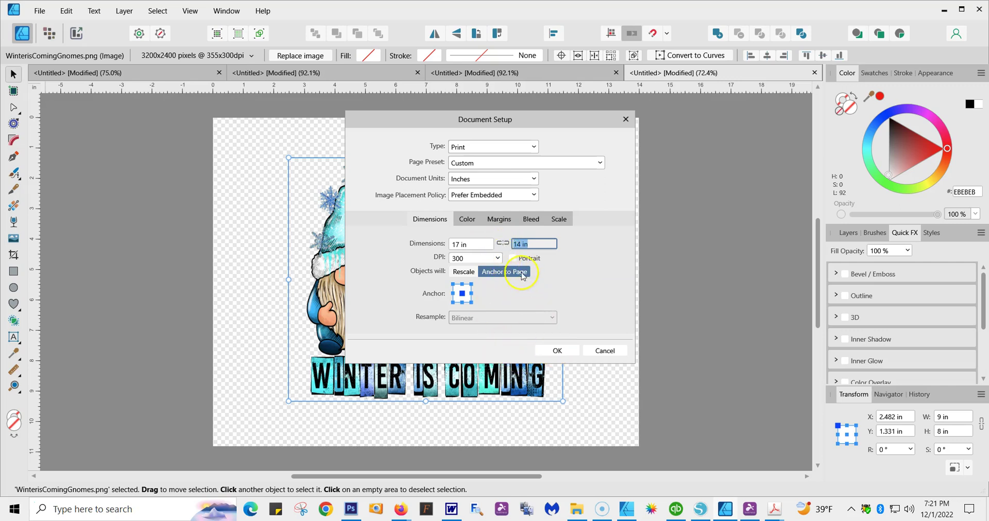
left_click(522, 273)
Apply the 17 × 14 in page, then shrink the gnome image to 5.269 × 4.684 in at the top-left
left_click(558, 353)
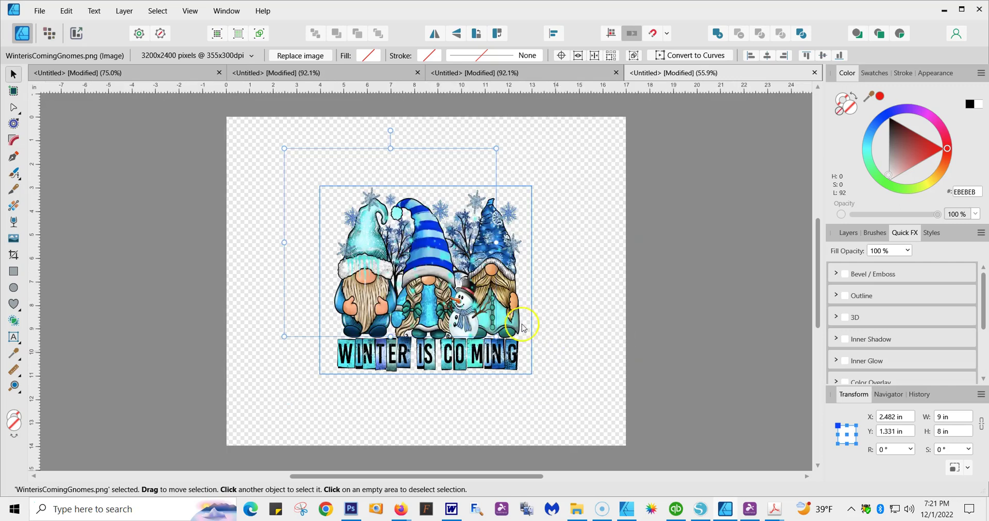
mouse_move(494, 282)
left_mouse_down()
mouse_move(530, 319)
mouse_move(504, 273)
left_mouse_up()
left_click(570, 195)
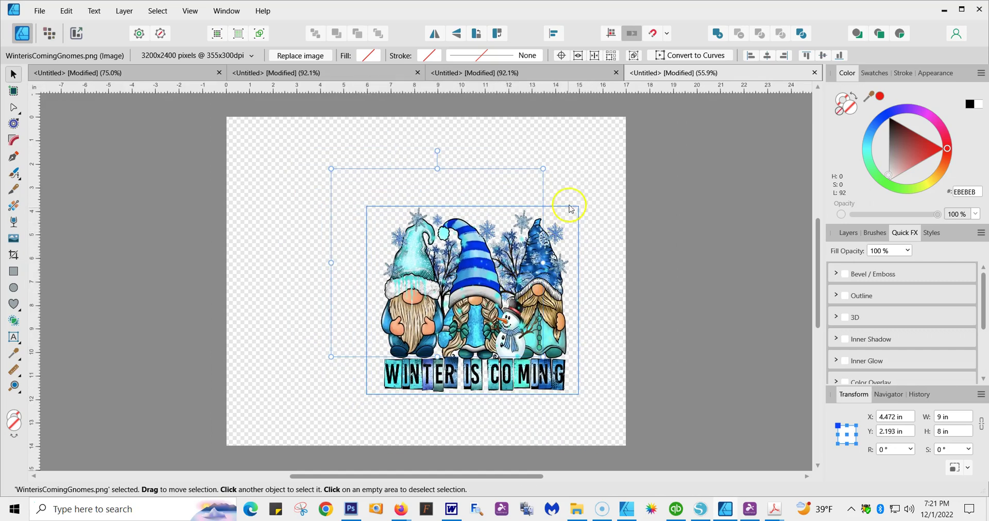
left_click_drag(541, 227, 433, 161)
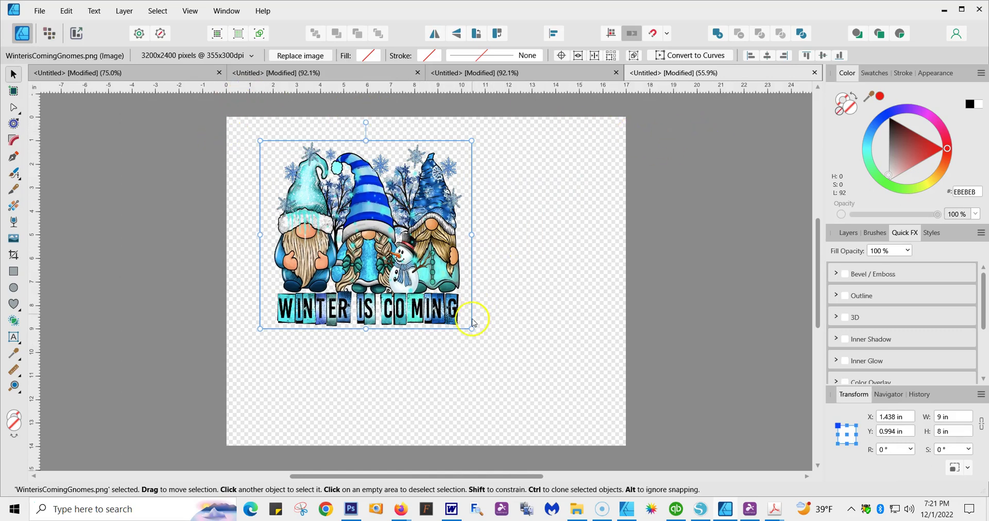
left_click_drag(474, 331, 378, 264)
left_click_drag(318, 199, 302, 188)
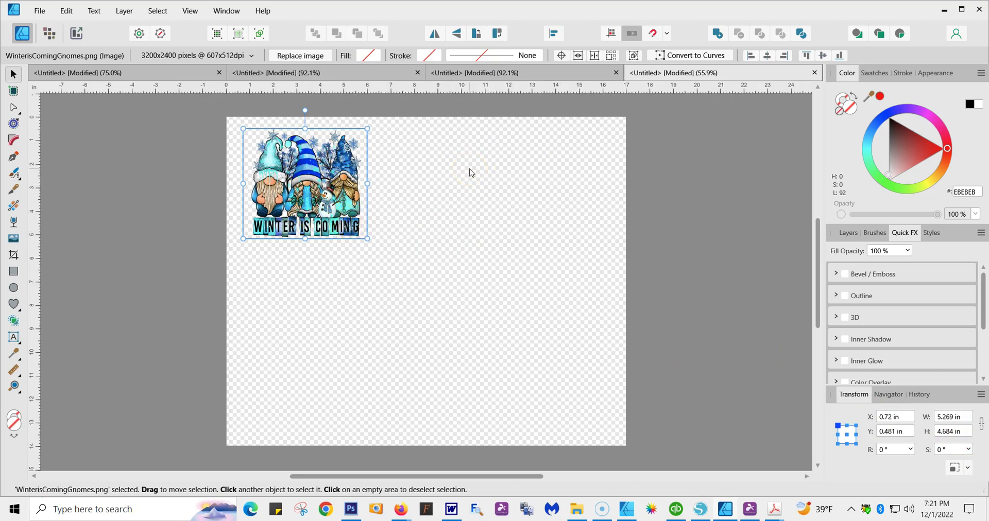
Duplicate the gnome image twice, moving each copy to the right
left_click(307, 182)
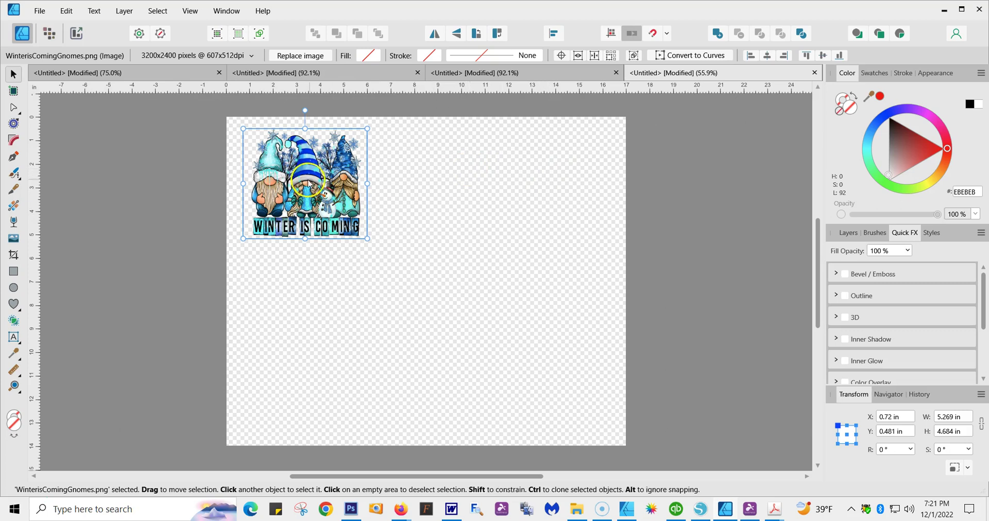
left_click(64, 11)
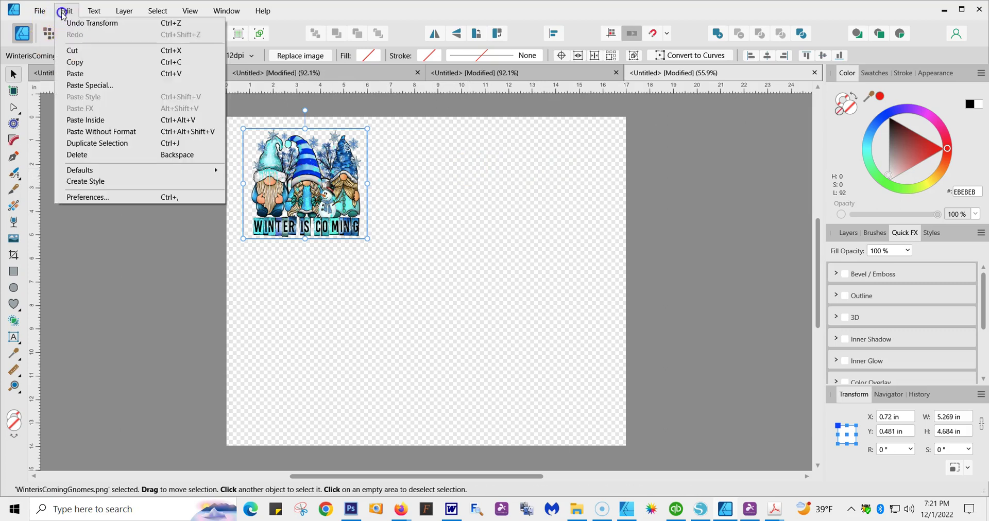
left_click(97, 143)
left_click_drag(282, 175, 414, 171)
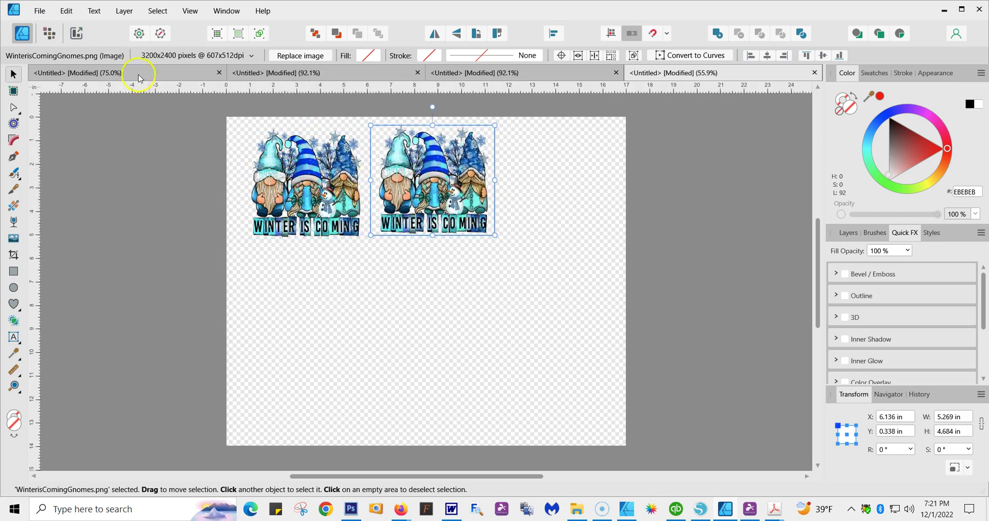
left_click(66, 12)
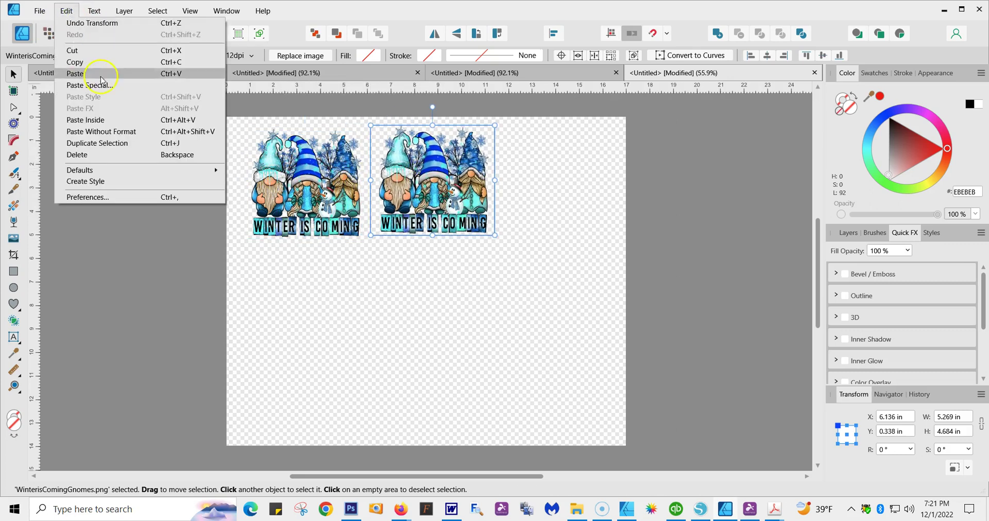
left_click(97, 143)
left_click_drag(535, 198, 527, 199)
Nudge the three gnome images into an even row across the top of the page
left_click_drag(340, 184, 331, 184)
left_click_drag(412, 187, 400, 188)
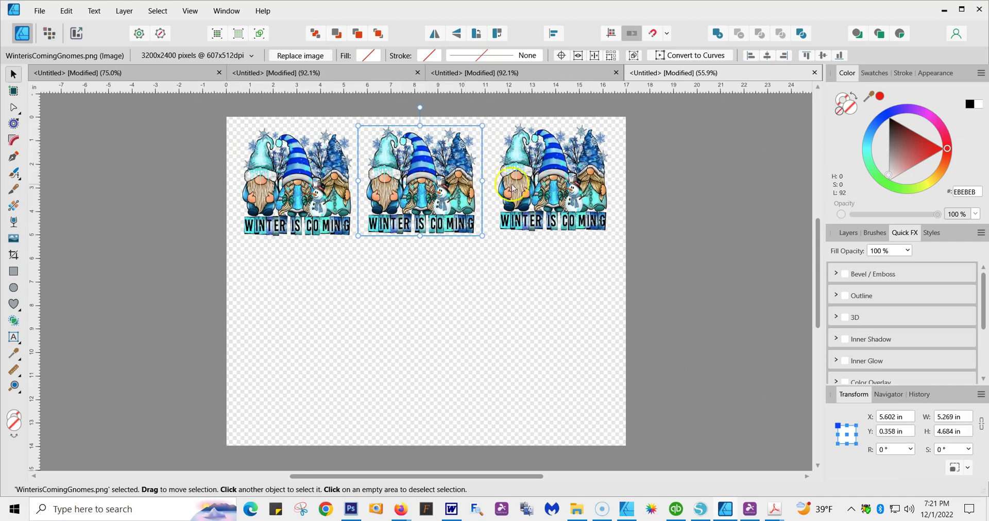
left_click_drag(530, 187, 541, 190)
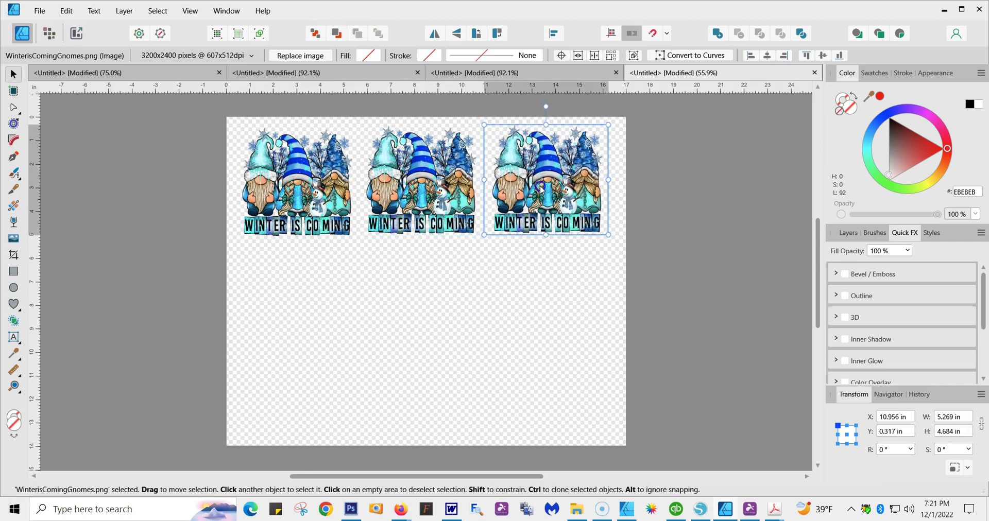
left_click(499, 290)
left_click(40, 11)
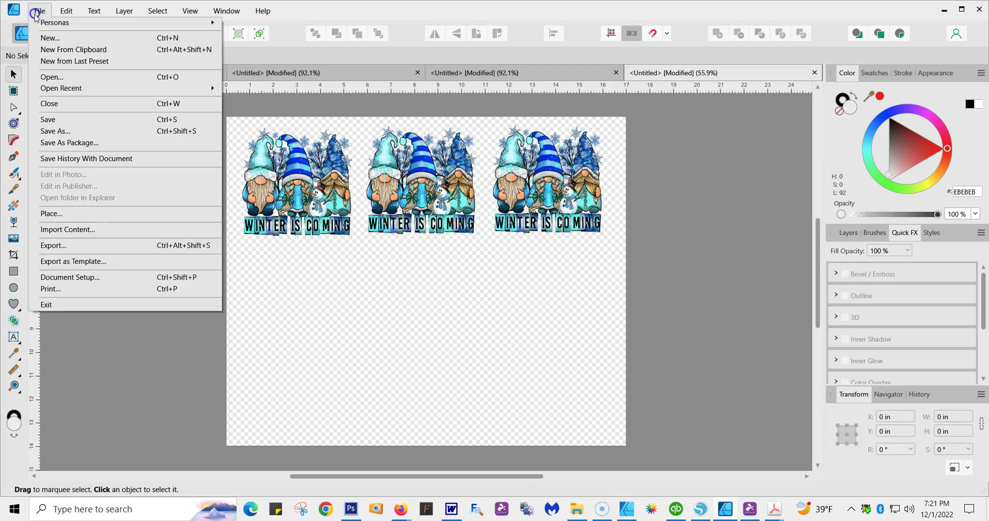
Place the Hallthamas.png image and size it in the page's lower area
left_click(72, 213)
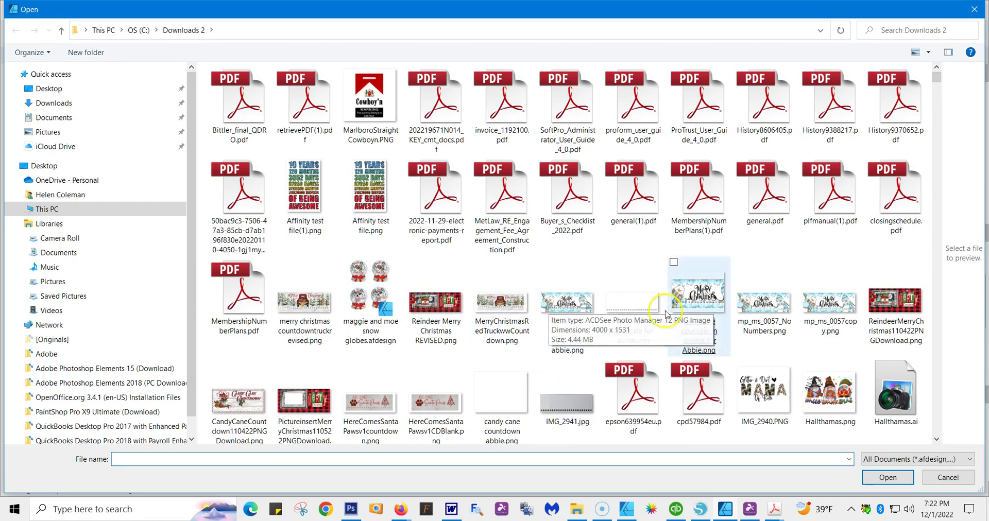
double_click(825, 392)
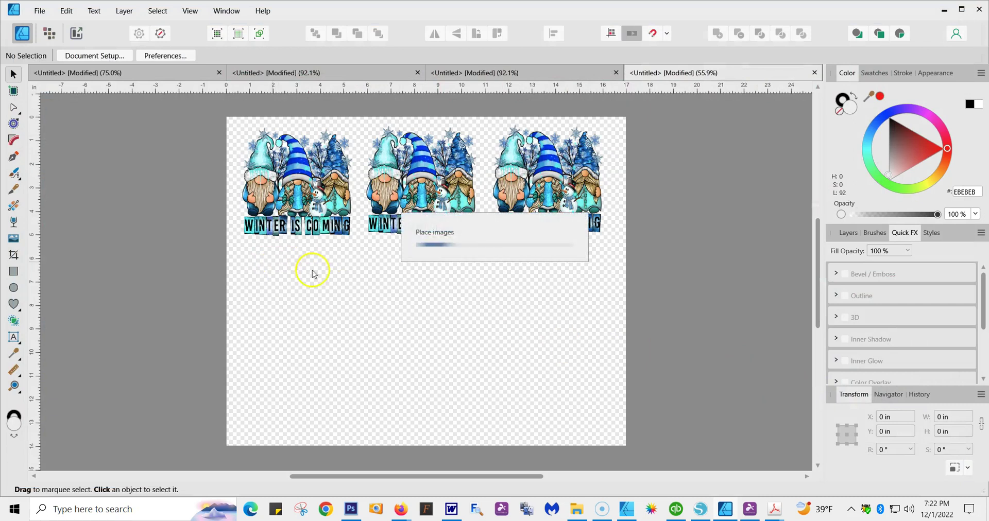
left_click_drag(264, 260, 531, 342)
left_click_drag(462, 344, 480, 326)
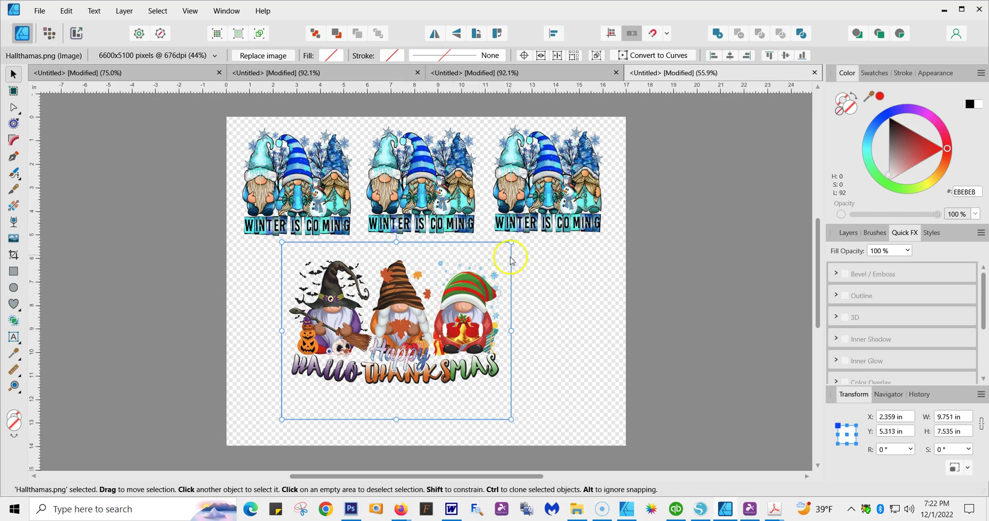
Enlarge the HalloThanksmas graphic to about 10.654 × 8.233 in and move it left under the winter row
left_click_drag(511, 242, 529, 247)
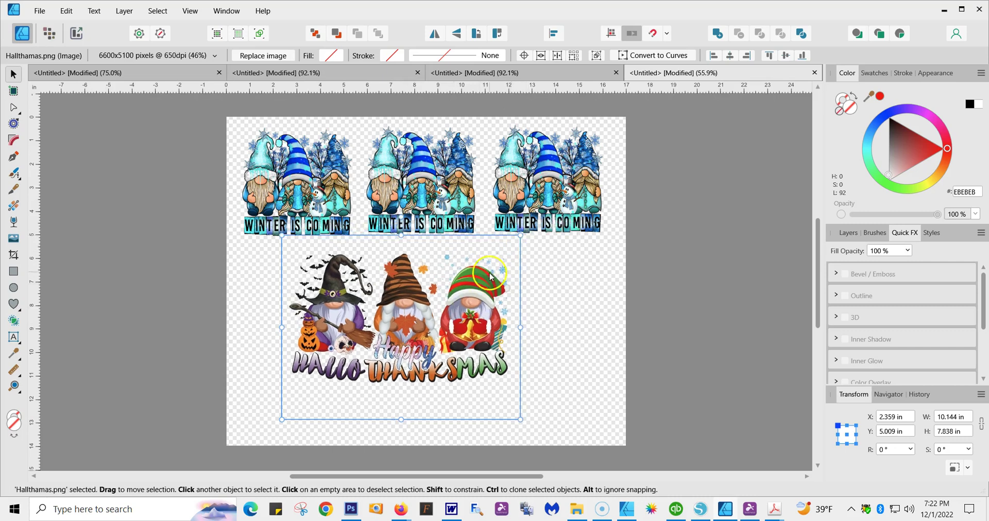
left_click_drag(486, 281, 447, 292)
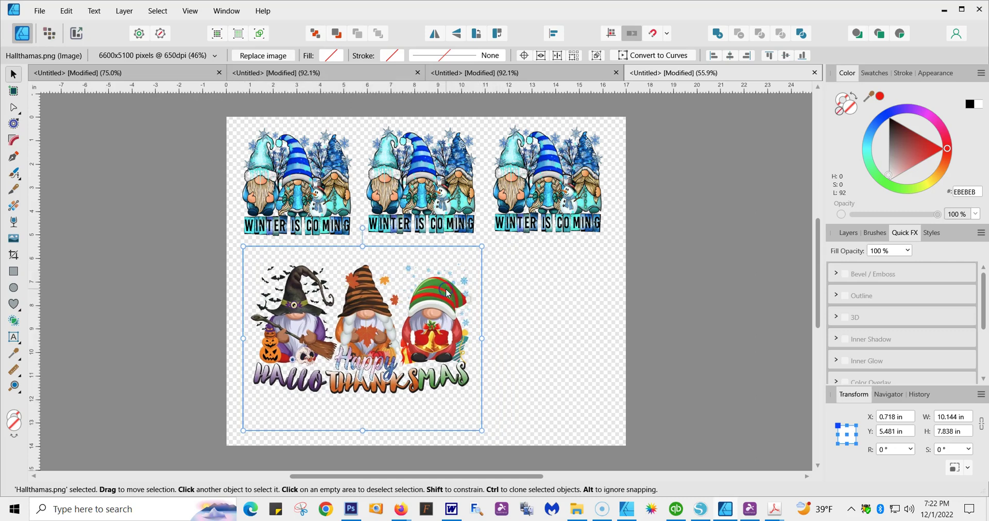
left_click(524, 299)
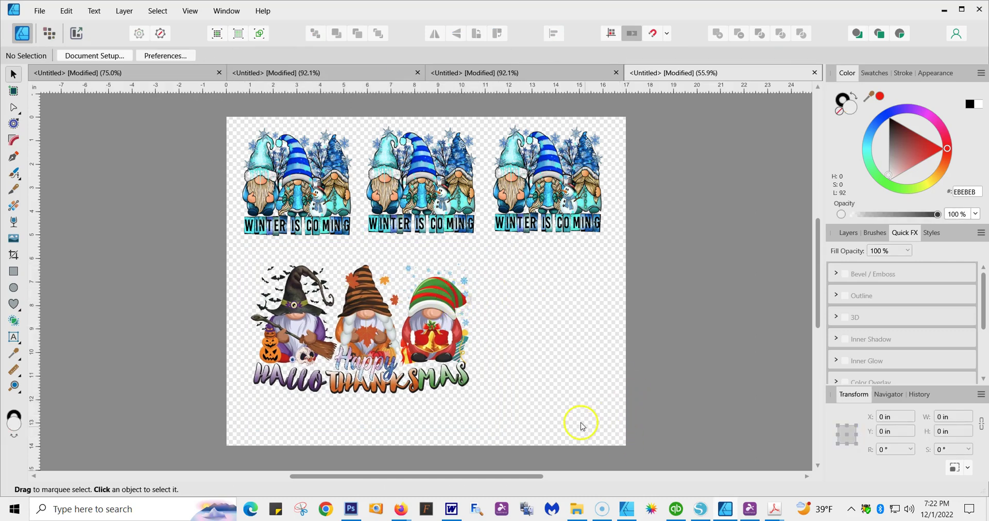
left_click(424, 322)
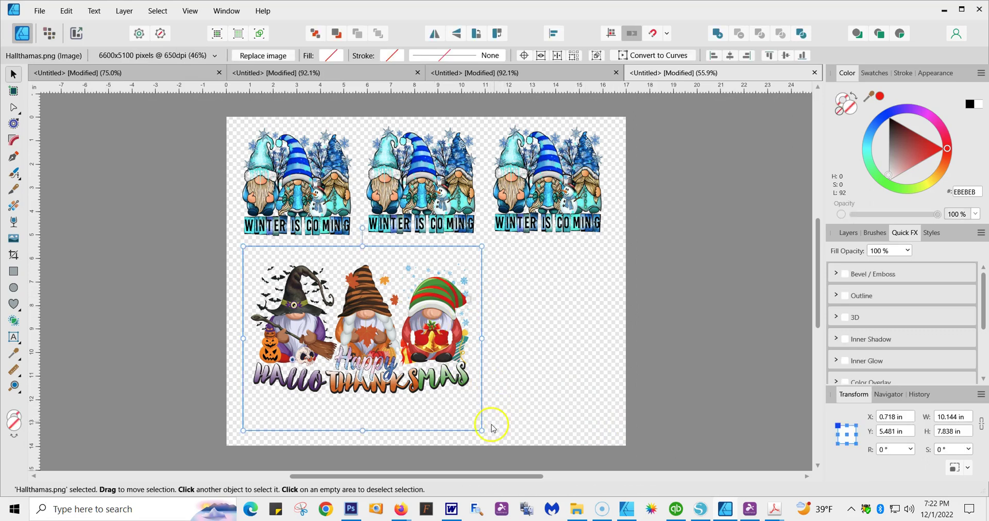
mouse_move(481, 432)
left_mouse_down()
mouse_move(504, 442)
mouse_move(492, 437)
left_mouse_up()
left_click(544, 356)
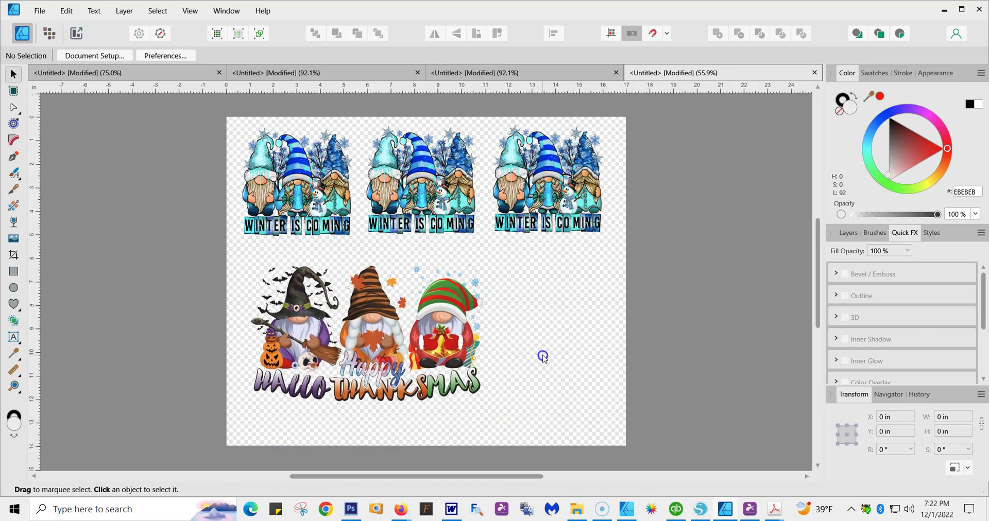
In Document Setup, change the page height to 20 in, keeping the 17 in width
left_click(40, 10)
left_click(70, 278)
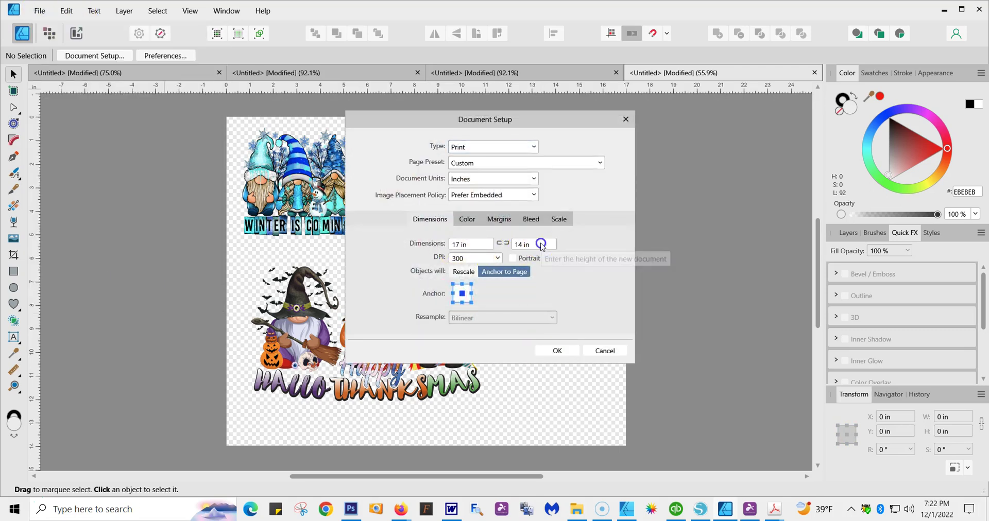
left_click(542, 244)
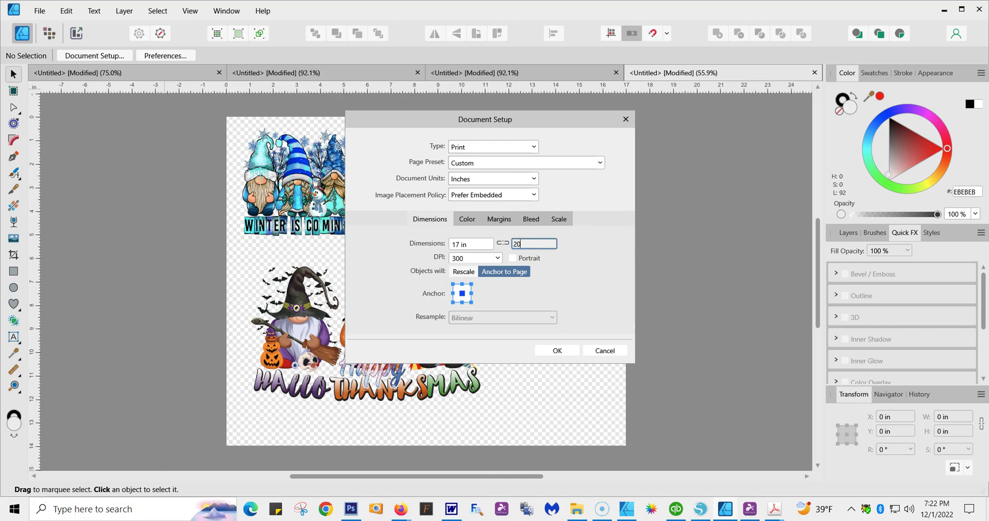
key("Return")
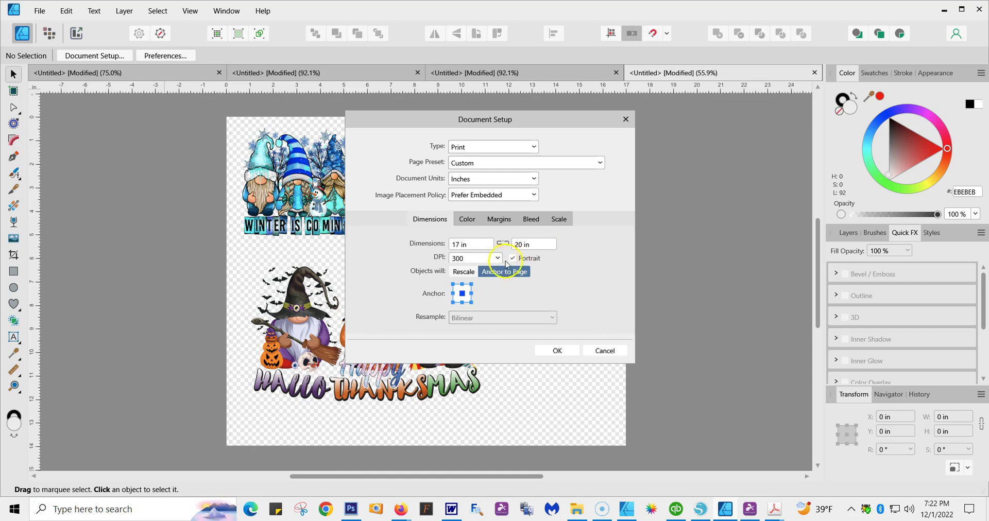
left_click(549, 354)
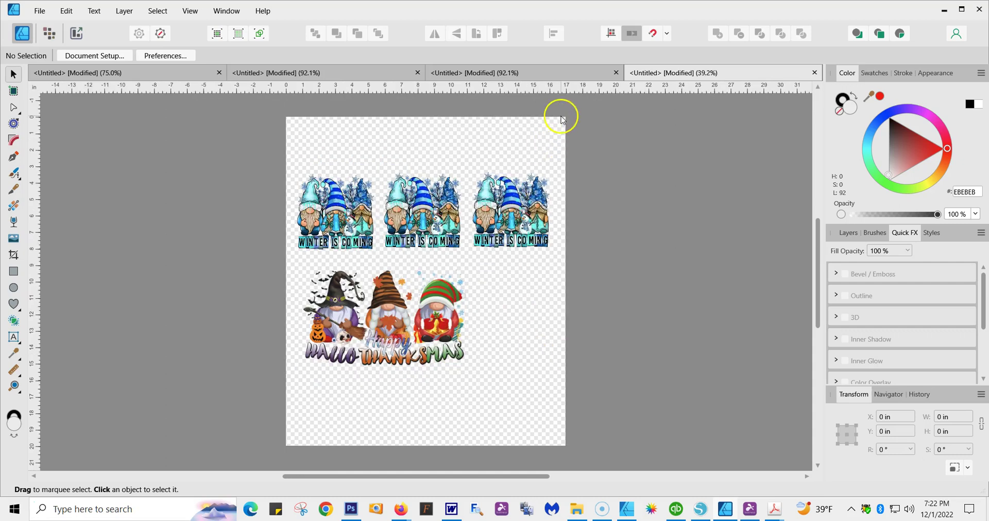
Move the three Winter Is Coming graphics up into a row at the top of the page
left_click_drag(441, 306, 436, 291)
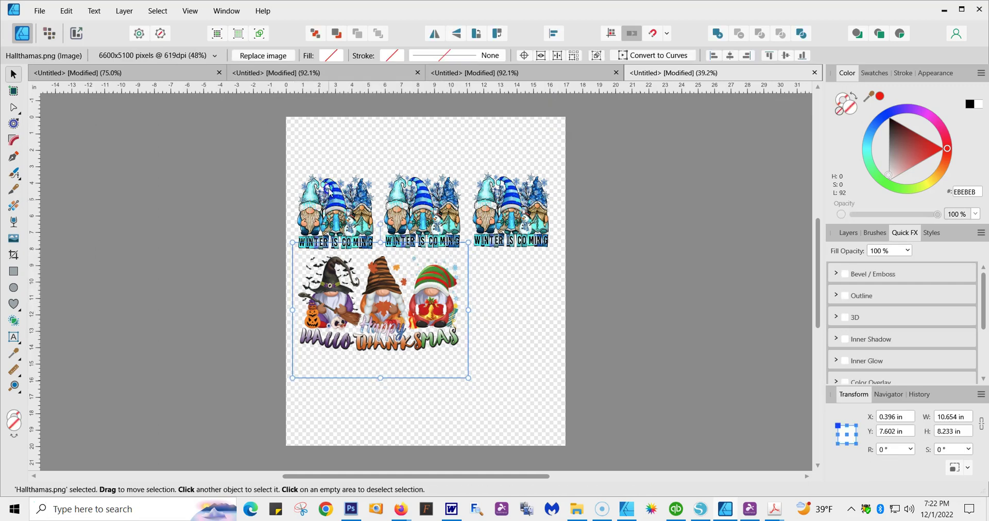
left_click_drag(344, 216, 345, 168)
left_click_drag(424, 206, 428, 162)
left_click_drag(520, 213, 526, 168)
Enlarge the HalloThanksmas graphic to about 13.155 × 10.165 in and centre it below the winter row
left_click_drag(397, 320, 427, 293)
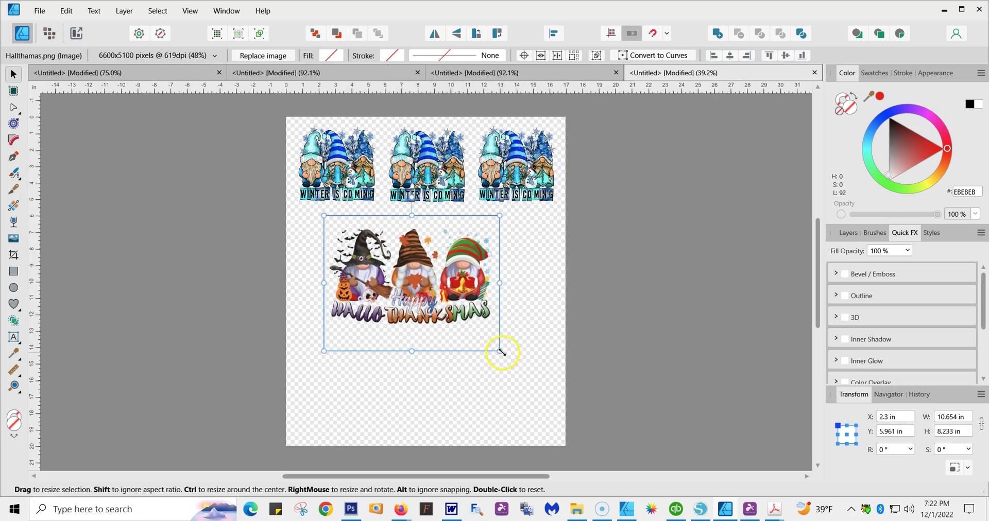
left_click_drag(502, 353, 540, 372)
mouse_move(442, 258)
left_mouse_down()
mouse_move(433, 291)
mouse_move(442, 250)
left_mouse_up()
left_click(660, 282)
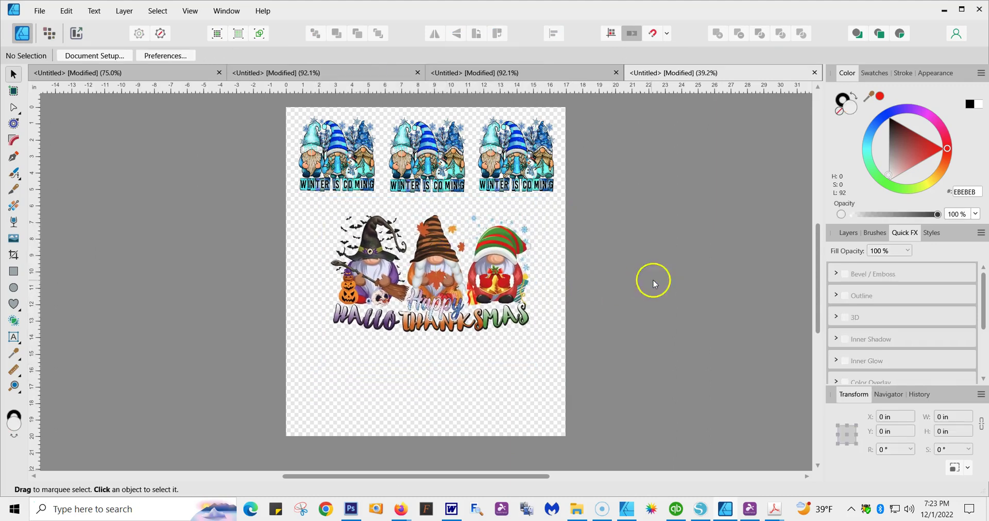
left_click(264, 247)
Add Arial WELCOME artistic text near the page bottom, enlarged to about 15.2 in wide
left_click(14, 338)
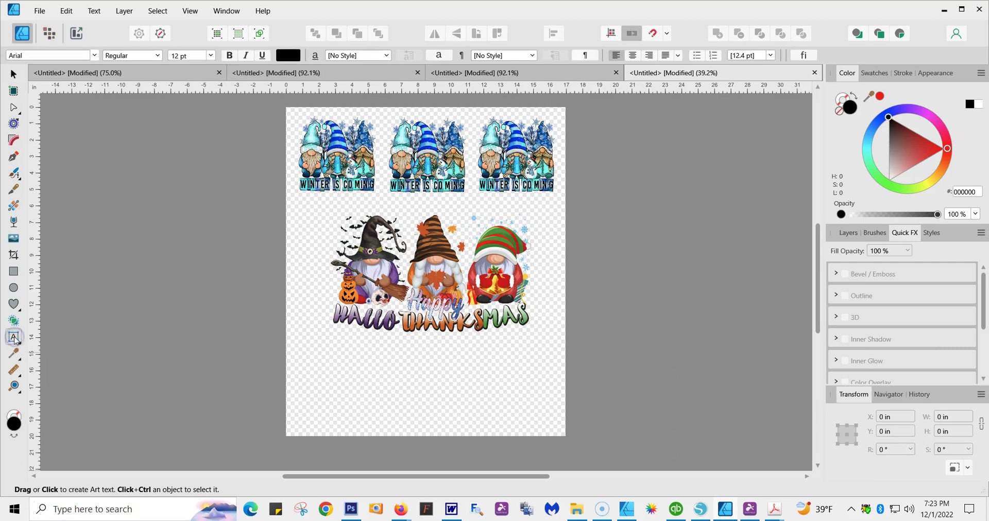
left_click(298, 368)
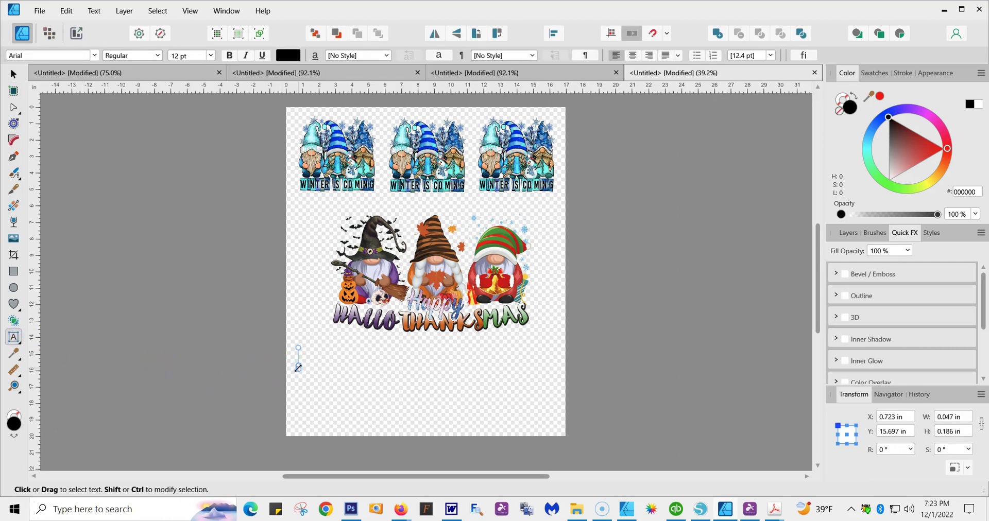
key("Escape")
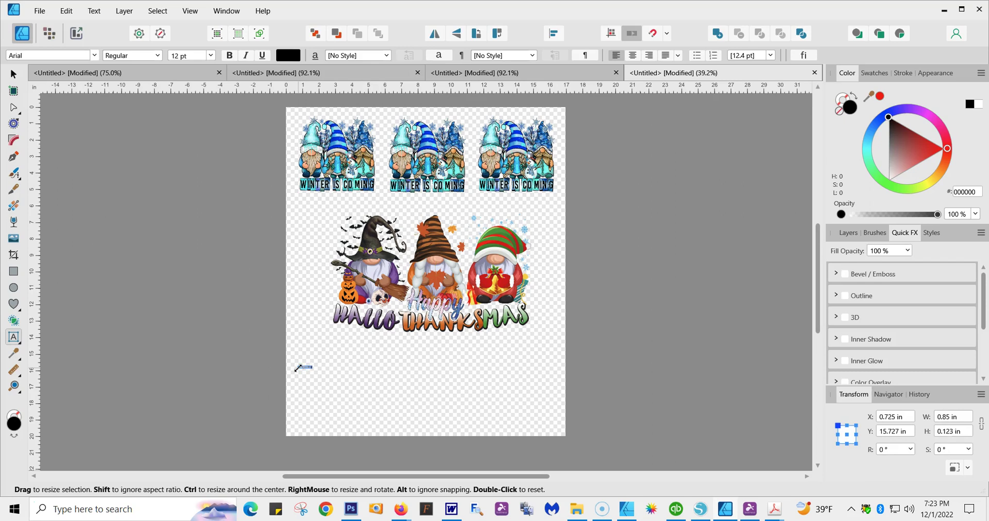
left_click_drag(312, 368, 548, 428)
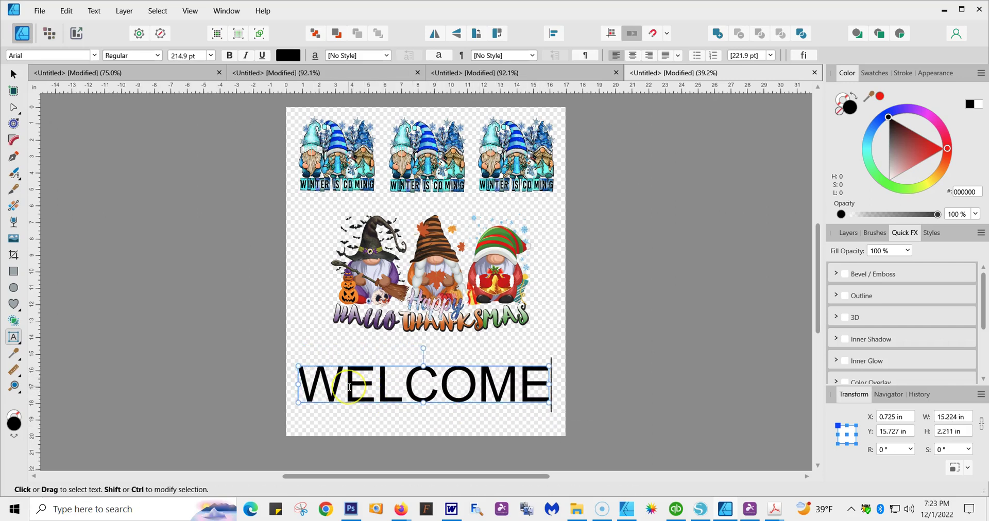
Set WELCOME in Arrus Blk BT and shrink it to about 15.23 in wide
left_click(95, 56)
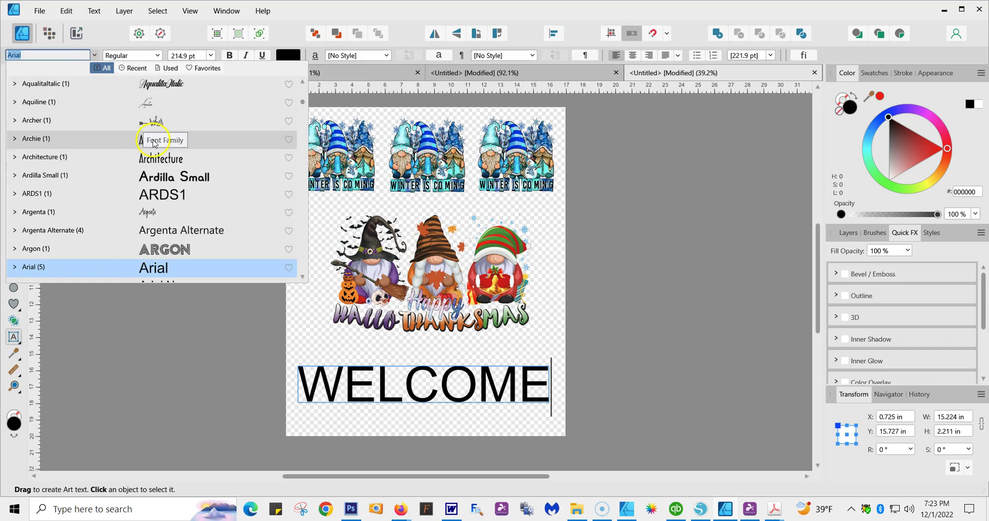
left_click(549, 391)
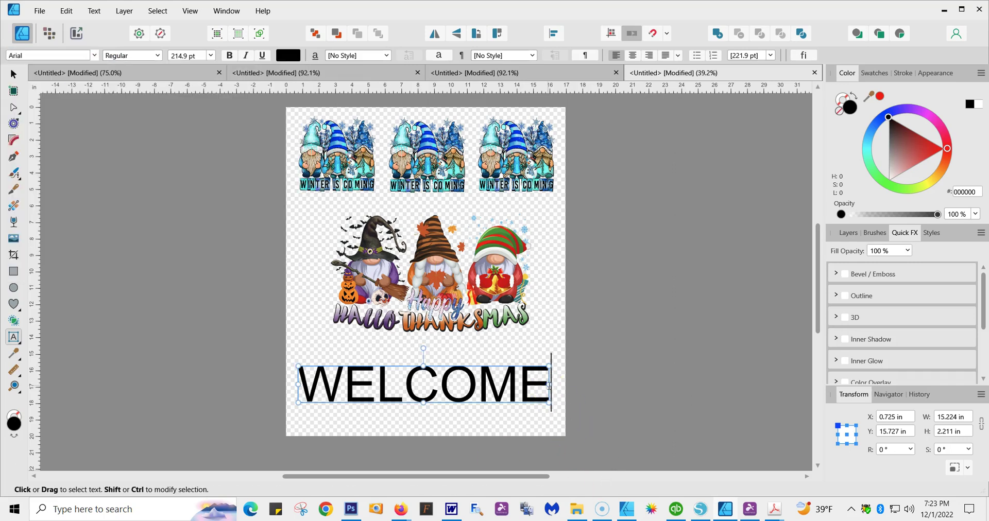
left_click_drag(549, 385, 289, 380)
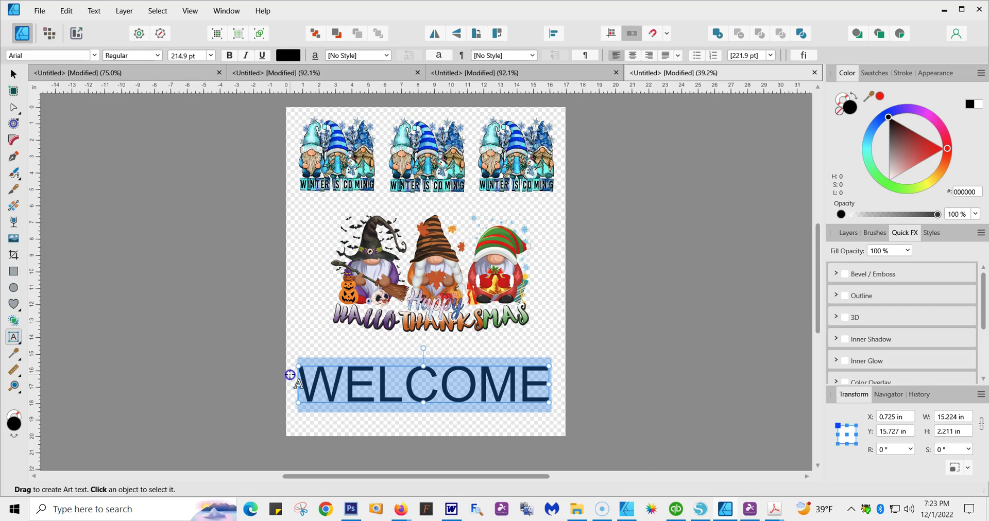
left_click(95, 54)
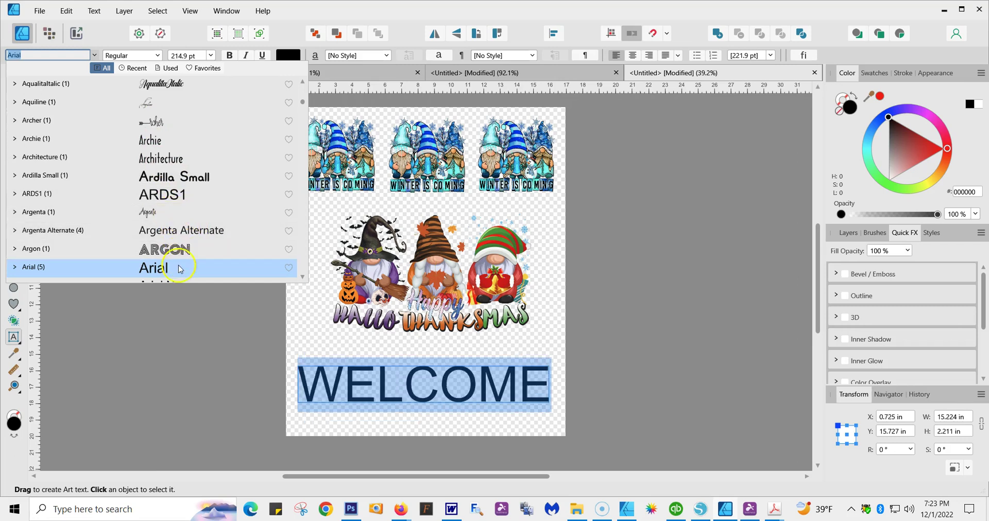
left_click(302, 278)
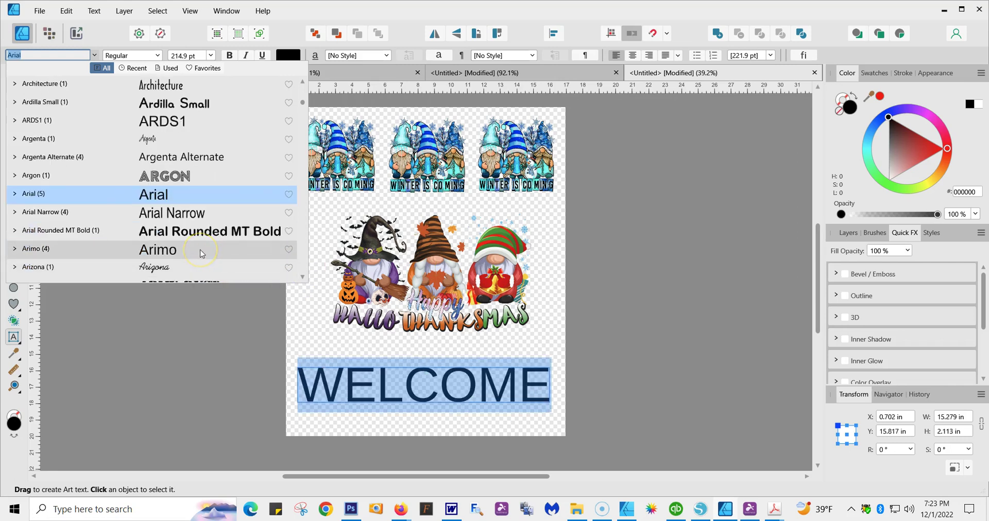
left_click(303, 279)
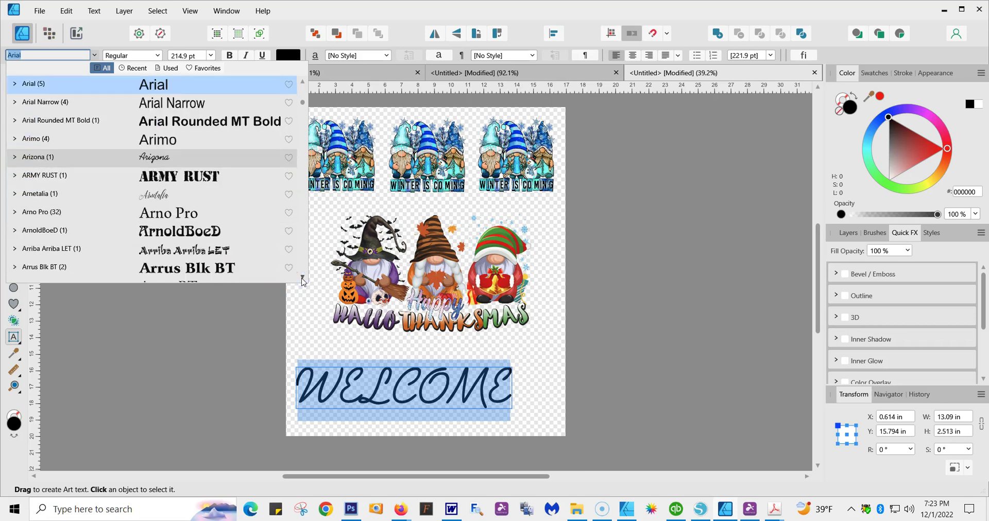
left_click(217, 268)
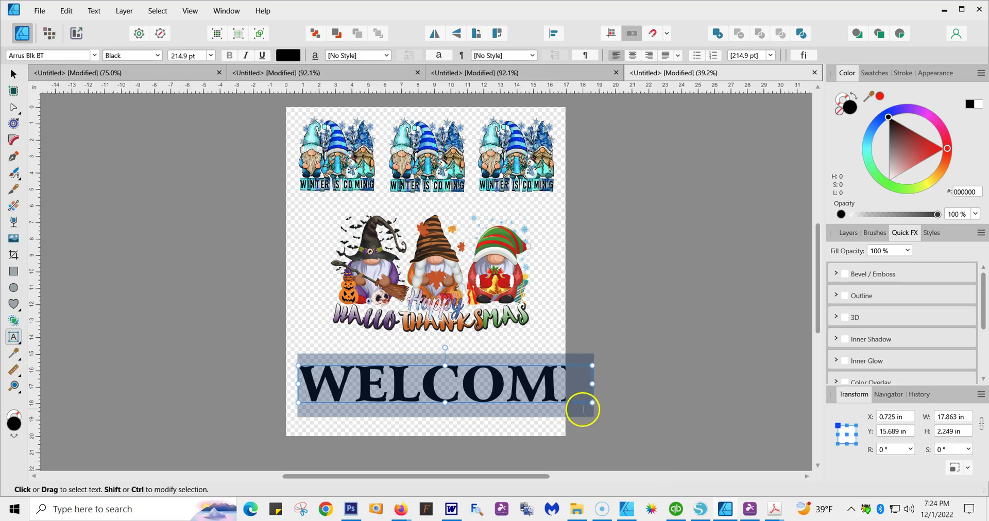
left_click_drag(593, 400, 552, 390)
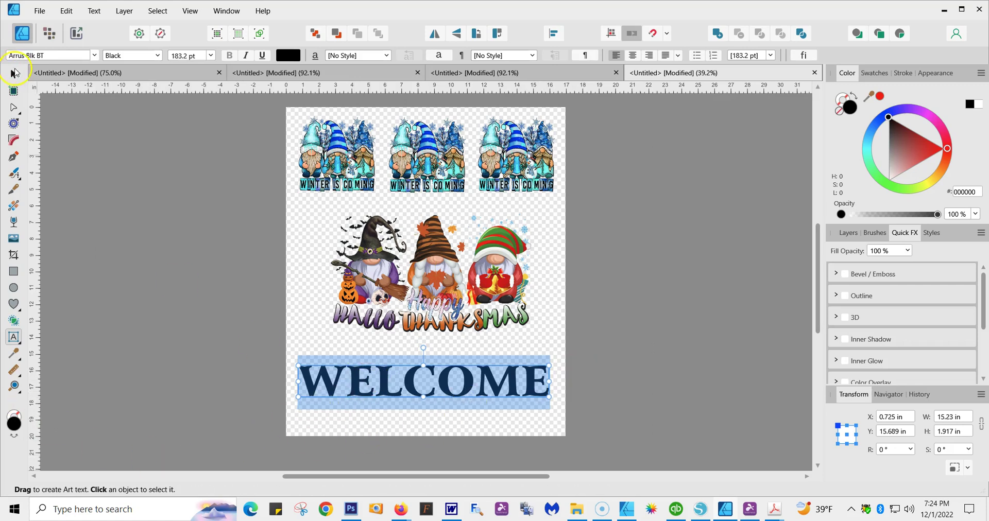
Nudge WELCOME up slightly and recolour it deep red, hex CC3347
left_click(13, 75)
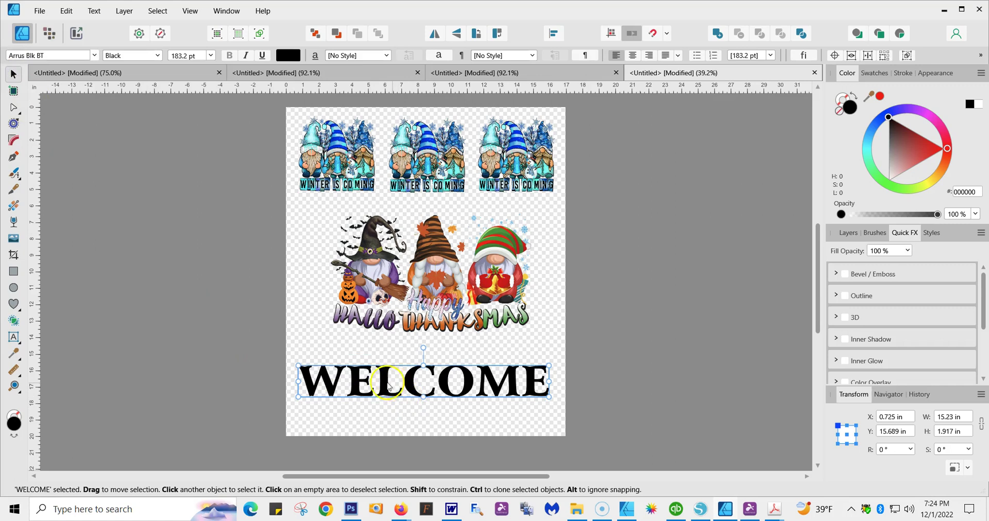
left_click_drag(384, 384, 389, 379)
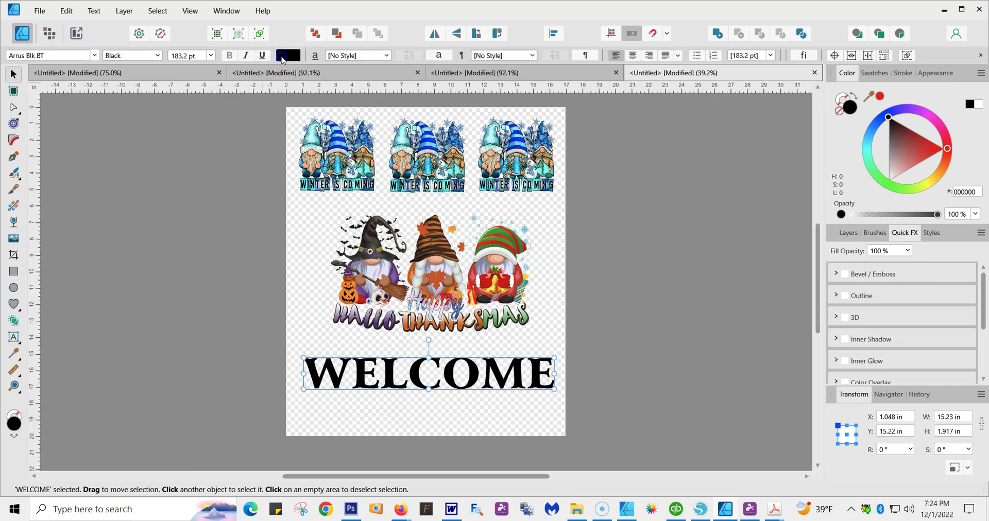
left_click(286, 55)
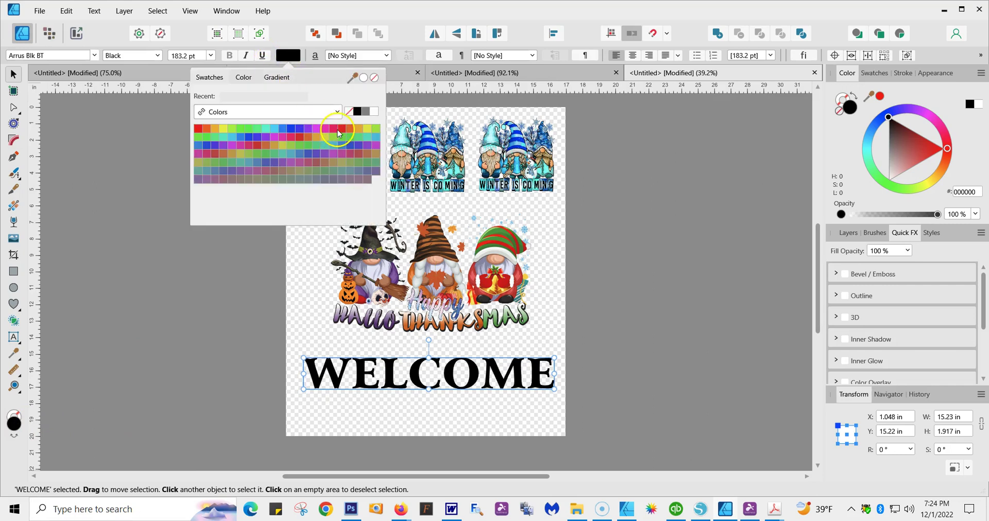
left_click(340, 128)
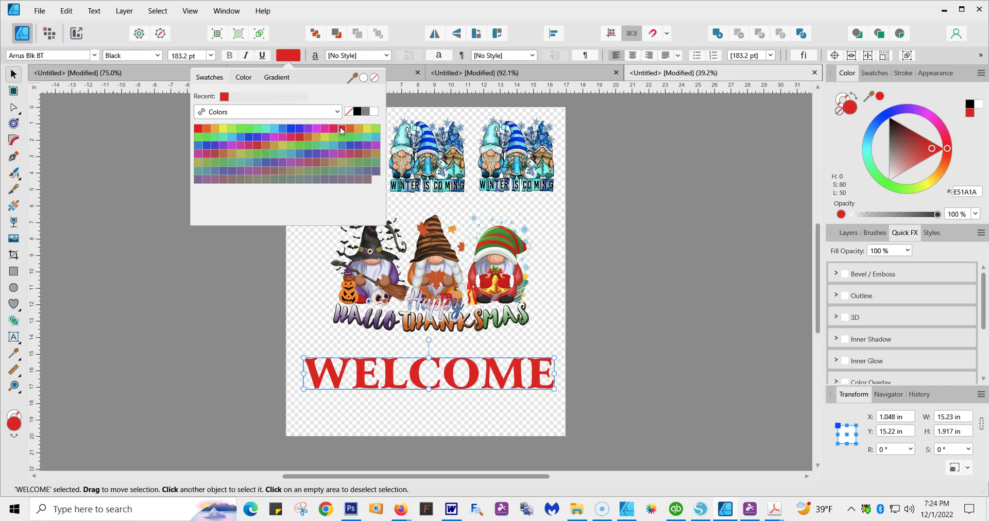
left_click(369, 147)
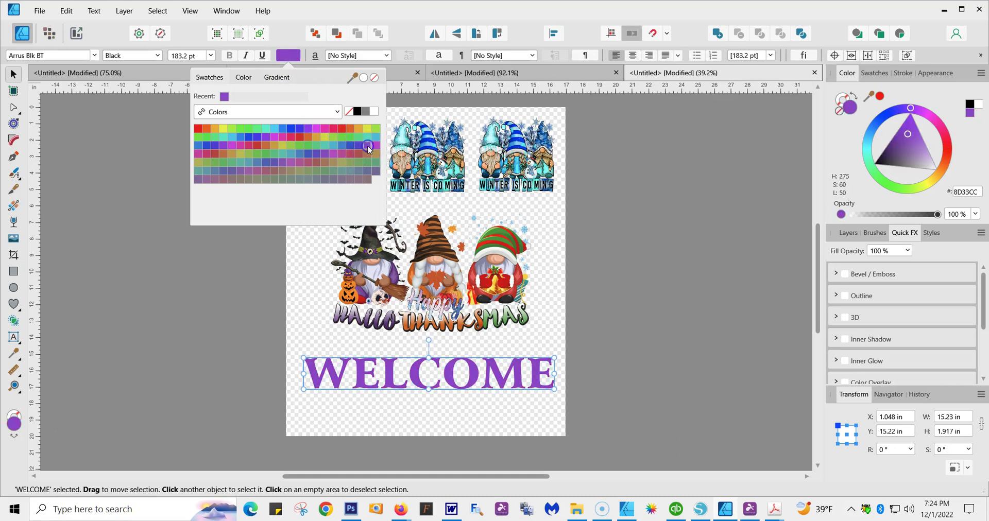
left_click(916, 110)
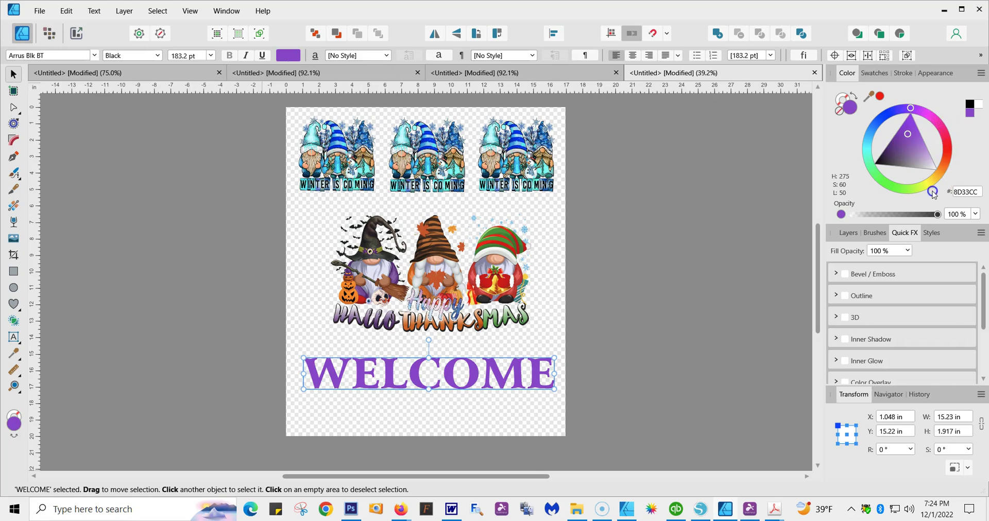
left_click_drag(911, 109, 943, 148)
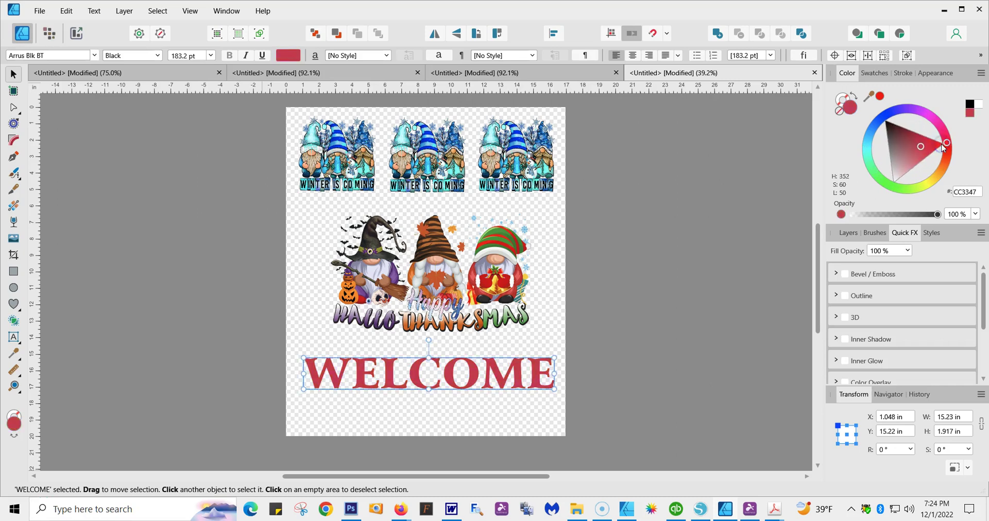
Colour WELCOME green (359631) by sampling the right gnome's hat with the Color Picker
left_click(14, 352)
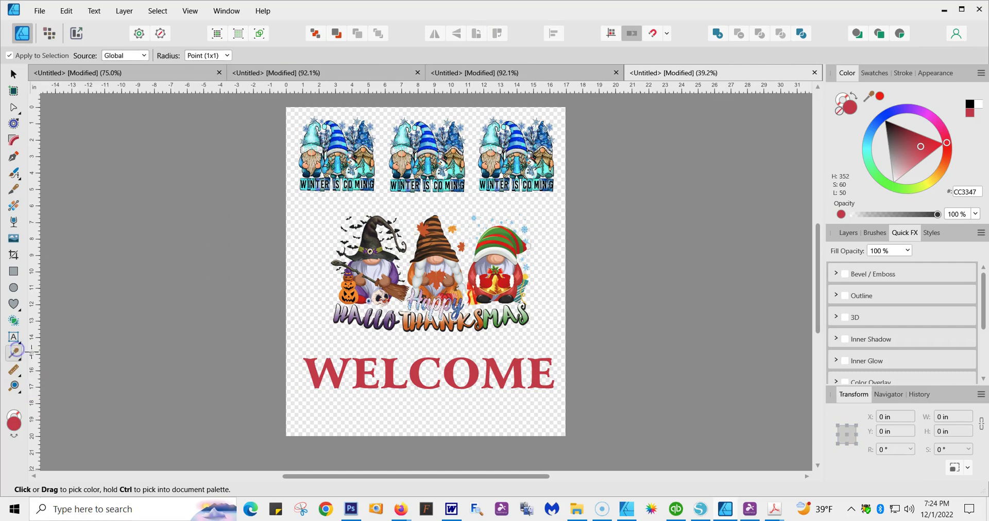
left_click(499, 233)
left_click(484, 365)
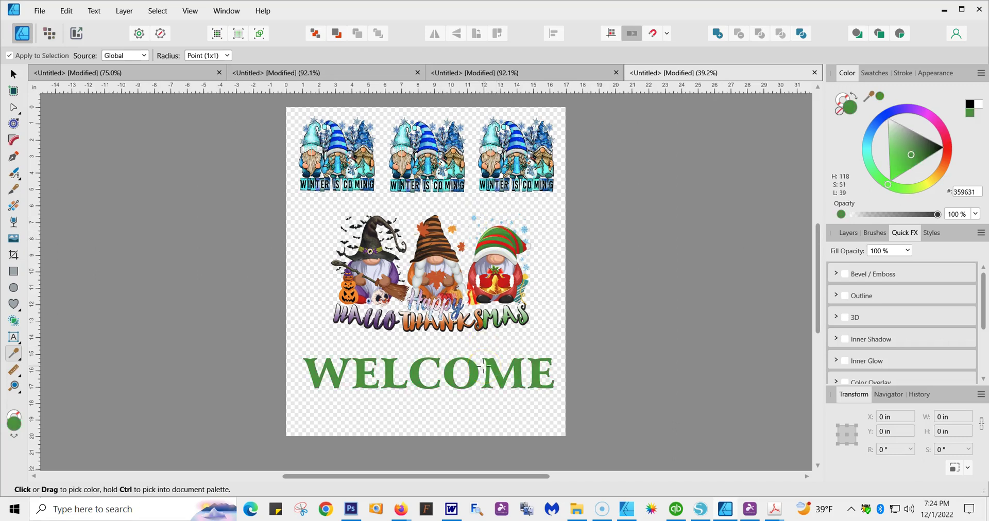
left_click(13, 75)
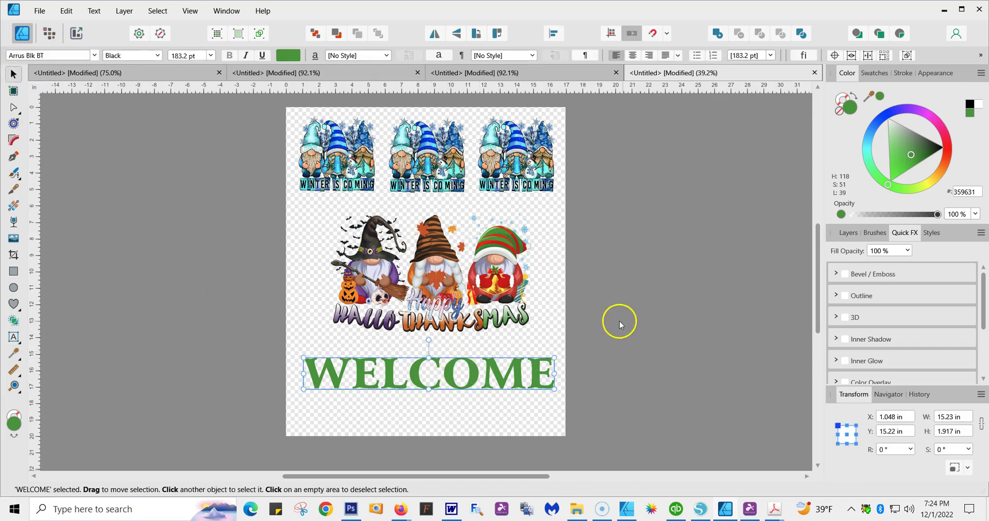
Add a bevel to WELCOME, stretch it to about 14.996 × 4.525 in, and maximize bevel radius and opacity
left_click(847, 275)
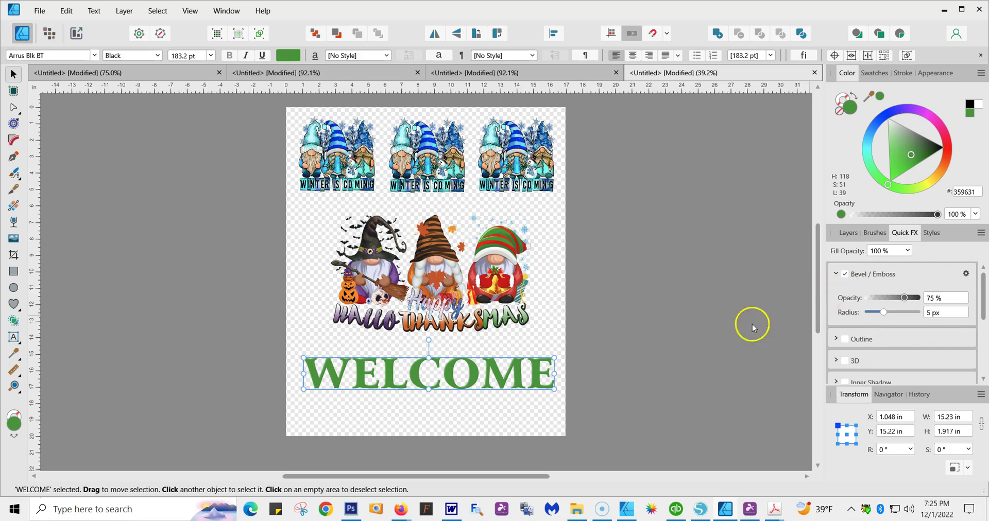
mouse_move(299, 355)
left_mouse_down()
mouse_move(272, 336)
mouse_move(308, 355)
left_mouse_up()
left_click_drag(431, 356, 434, 339)
left_click_drag(431, 389, 430, 410)
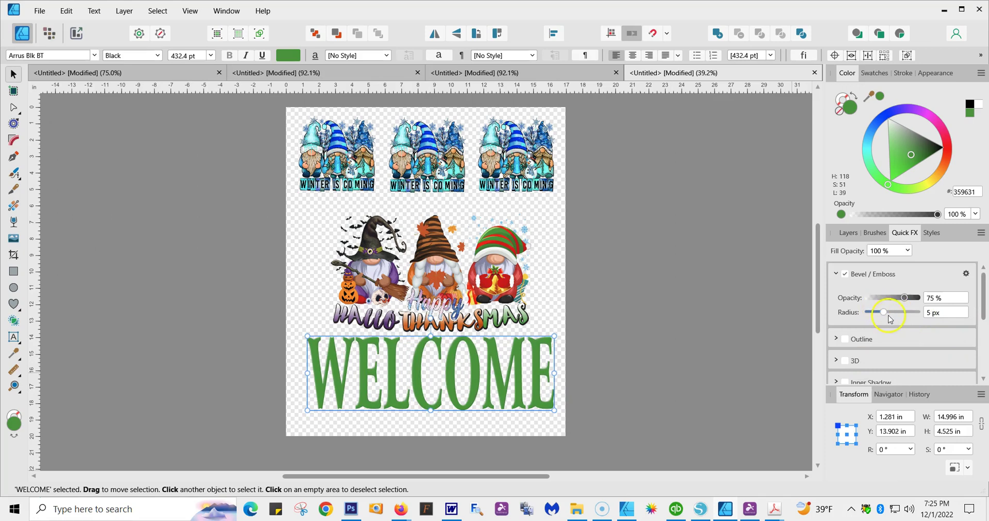
left_click_drag(887, 315, 926, 305)
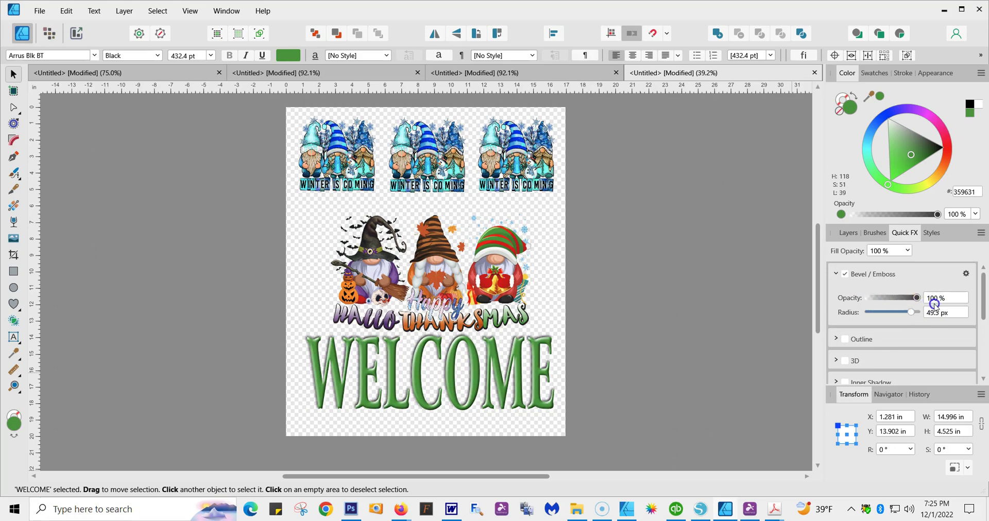
left_click_drag(926, 304, 926, 305)
Turn off WELCOME's bevel and try a thick pink outline
left_click(846, 275)
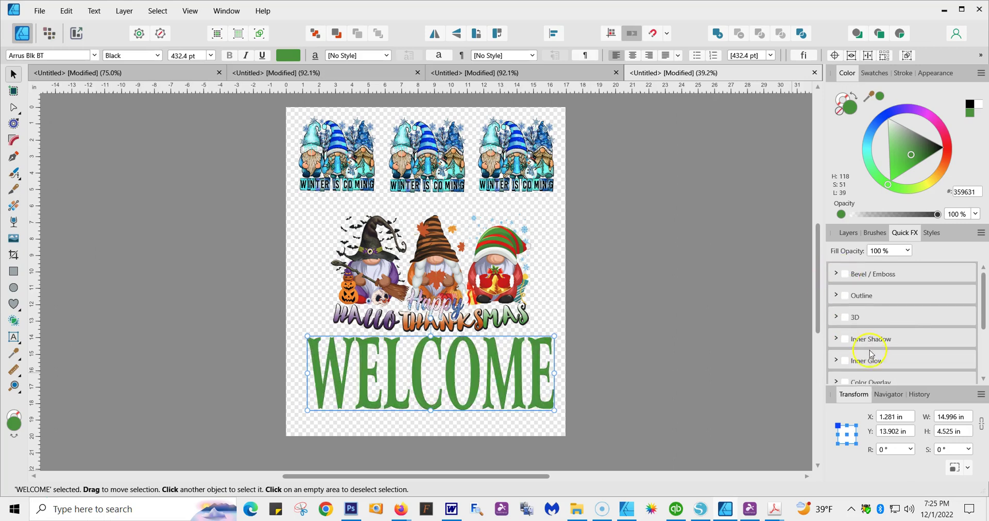
left_click(846, 297)
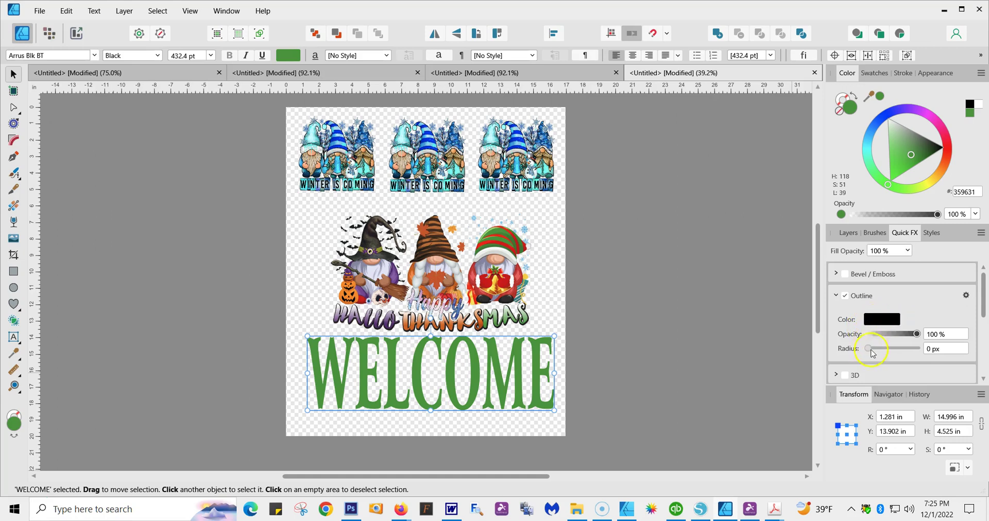
left_click_drag(869, 352, 910, 352)
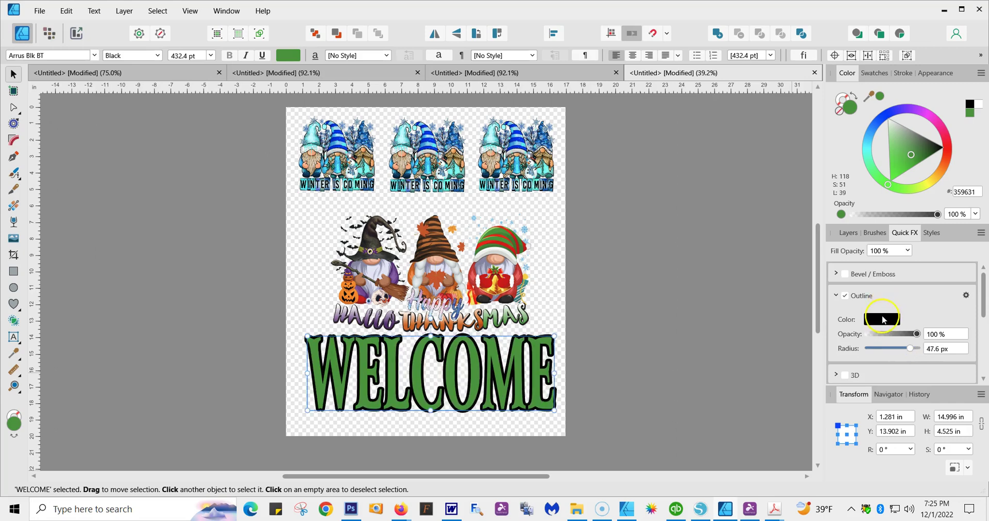
left_click(883, 320)
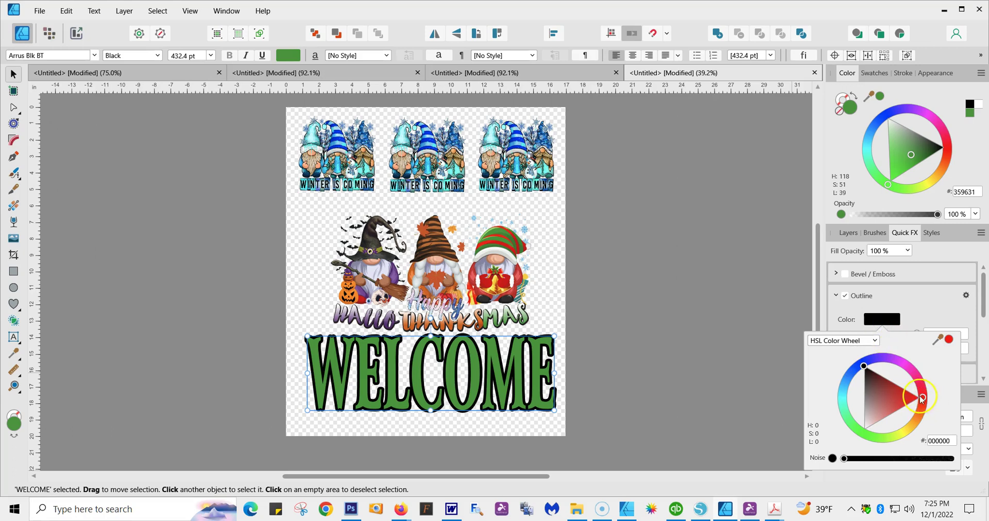
left_click(922, 400)
mouse_move(921, 399)
left_mouse_down()
mouse_move(907, 423)
mouse_move(926, 396)
mouse_move(913, 372)
mouse_move(920, 385)
left_mouse_up()
left_click(937, 339)
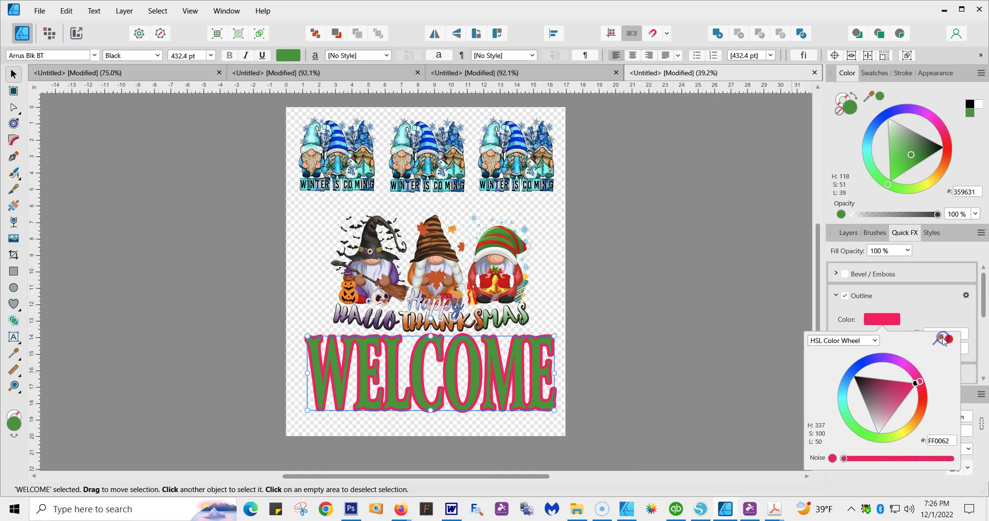
left_click_drag(55, 404, 25, 386)
Colour WELCOME blue (0009FA) sampled from a winter gnome's hat and remove the outline
left_click(14, 354)
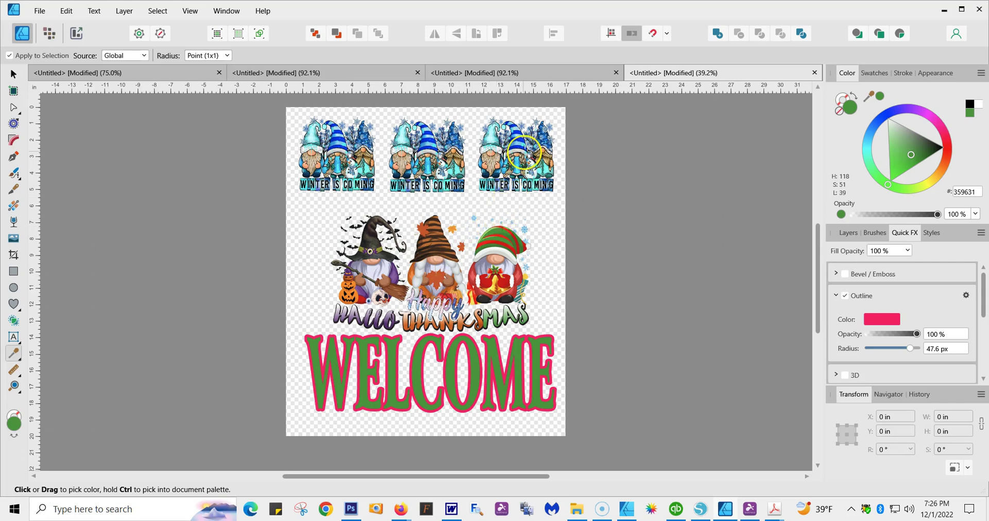
left_click(519, 147)
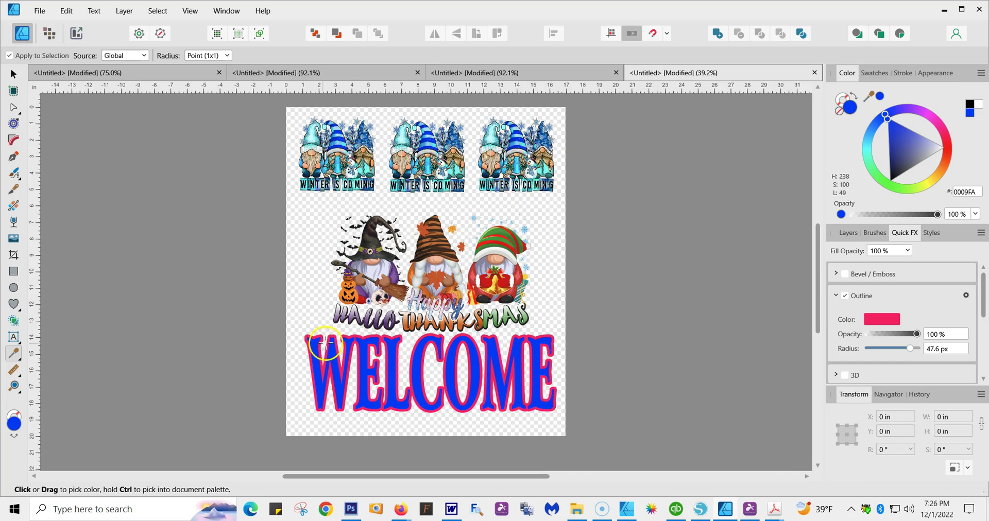
left_click(881, 322)
left_click(846, 296)
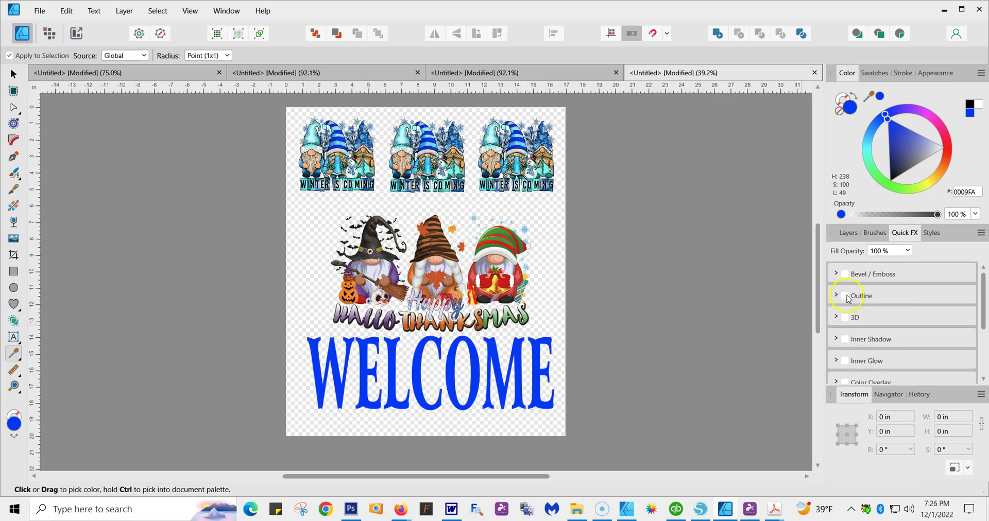
Re-enable bevel, add 3D and inner shadow effects to WELCOME, and enlarge it slightly
left_click(846, 275)
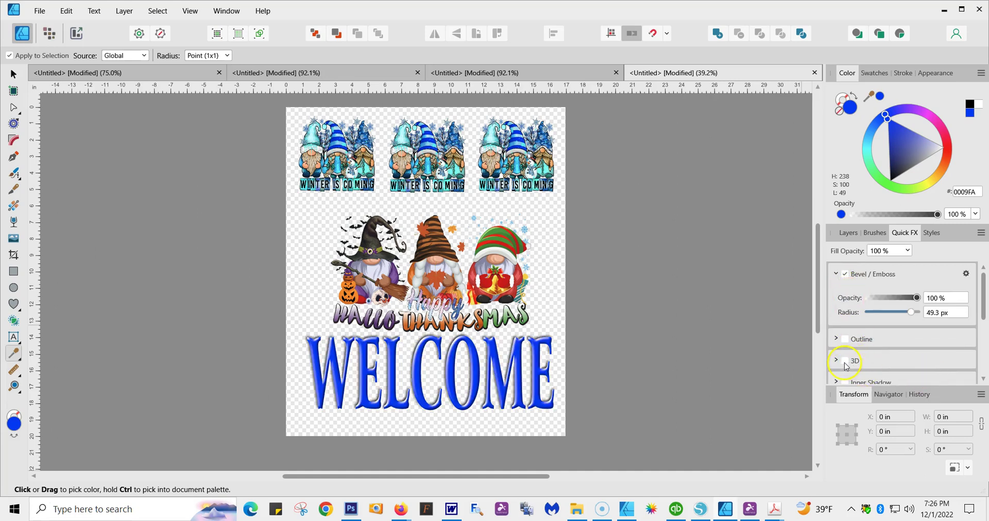
left_click(845, 361)
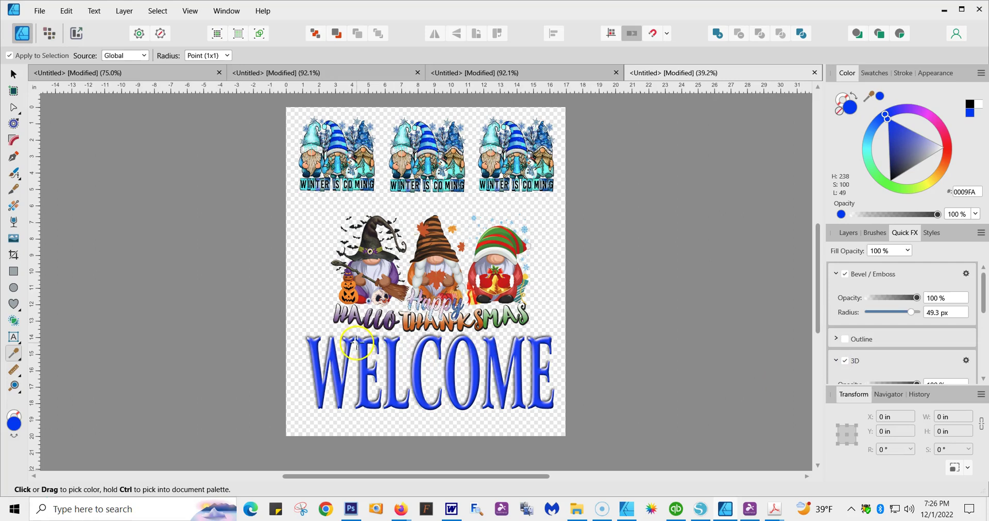
left_click(16, 77)
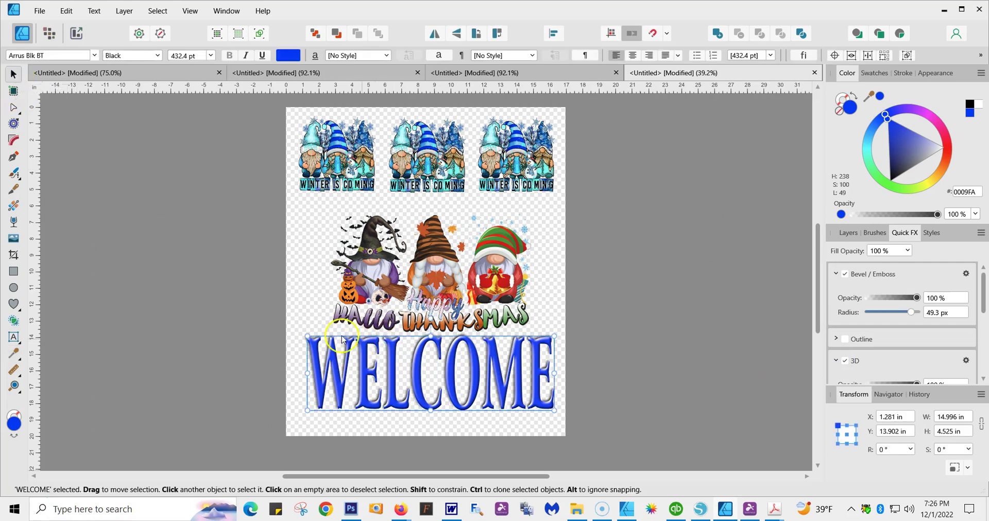
mouse_move(307, 331)
left_mouse_down()
mouse_move(297, 330)
mouse_move(305, 335)
left_mouse_up()
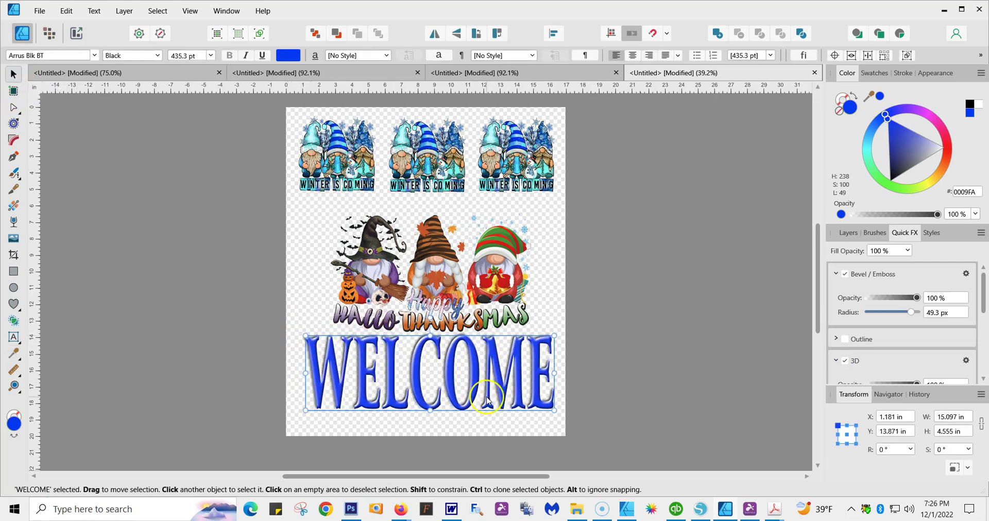
left_click(984, 381)
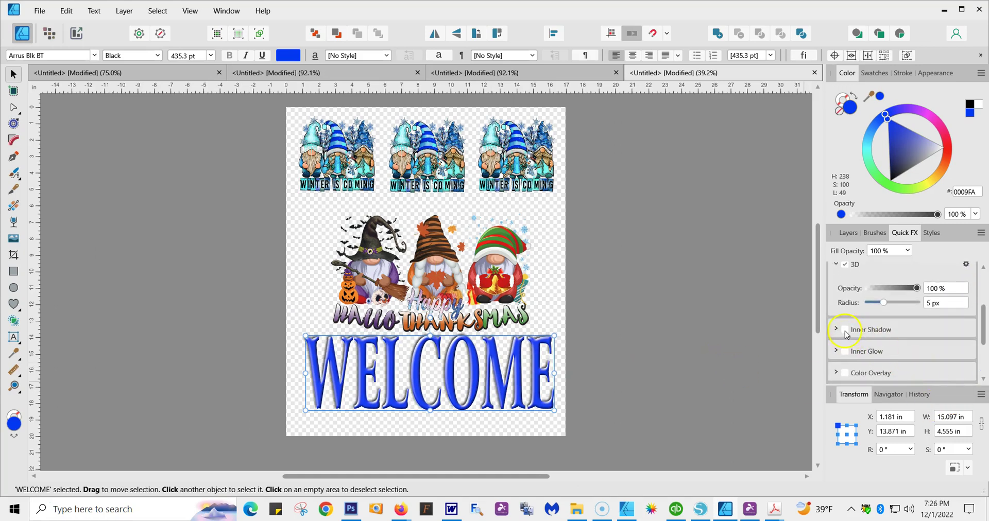
left_click(846, 330)
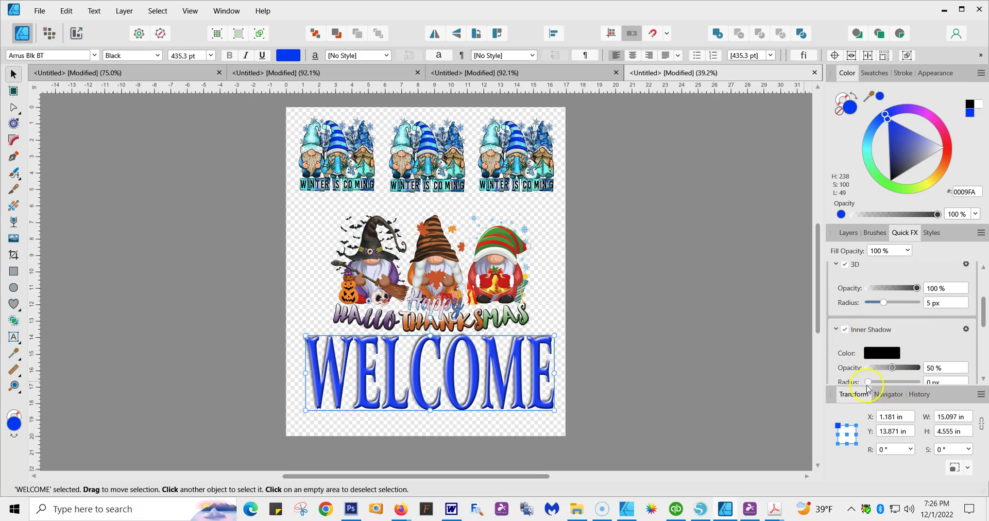
left_click_drag(869, 383, 984, 387)
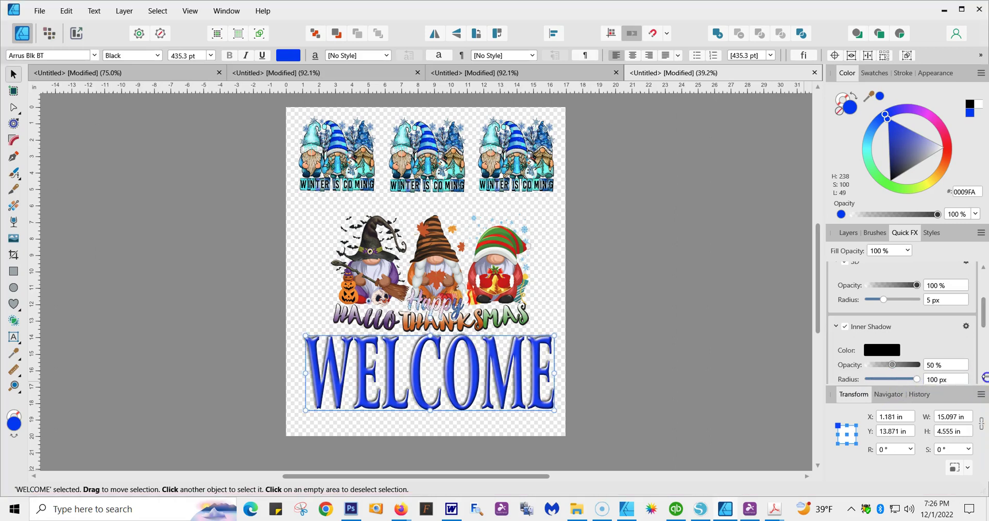
left_click_drag(984, 322, 986, 360)
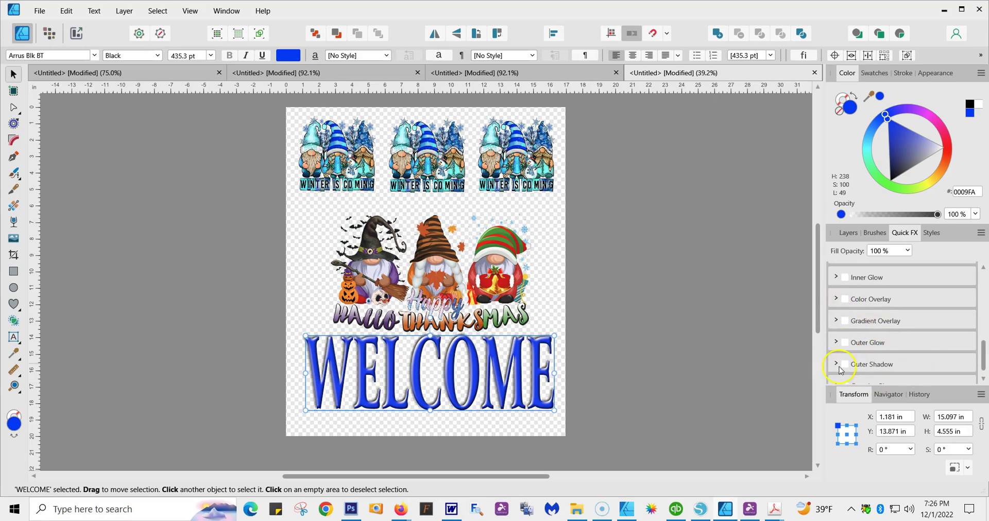
Add an outer shadow to WELCOME and recolour it orange-red, hex FA3D00
left_click(843, 365)
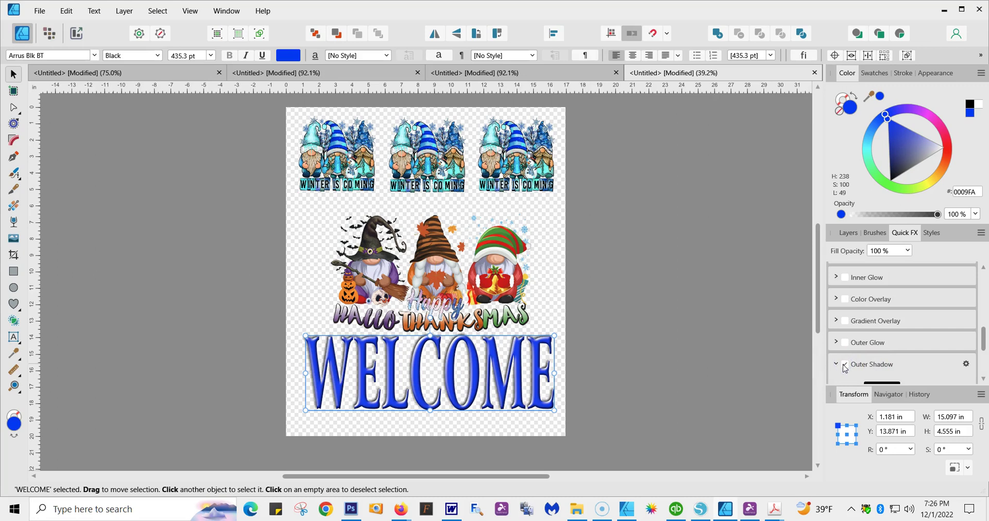
left_click(935, 121)
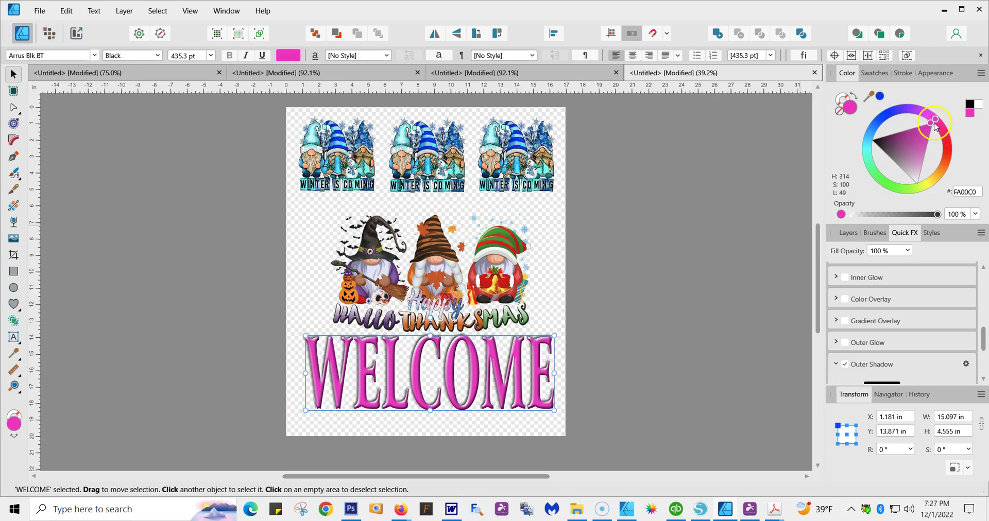
left_click_drag(935, 123, 957, 164)
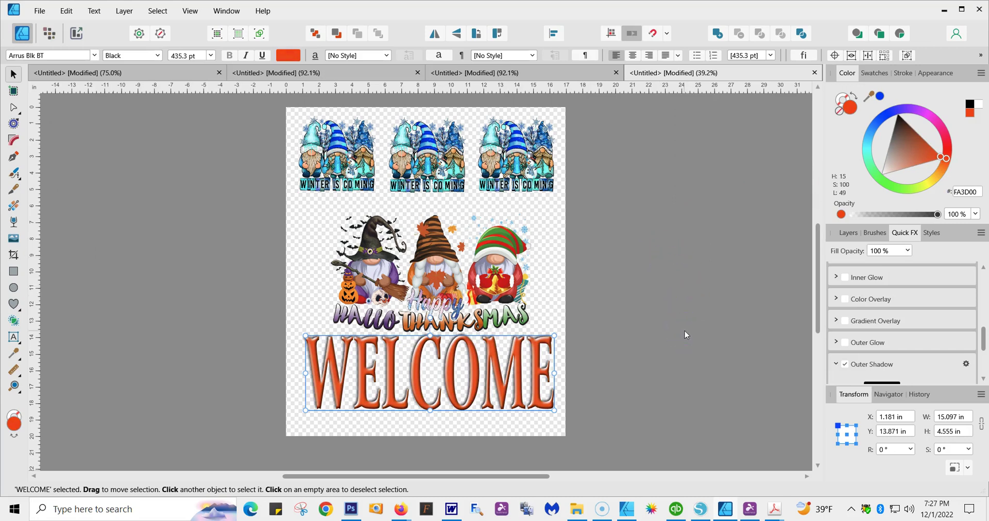
double_click(463, 380)
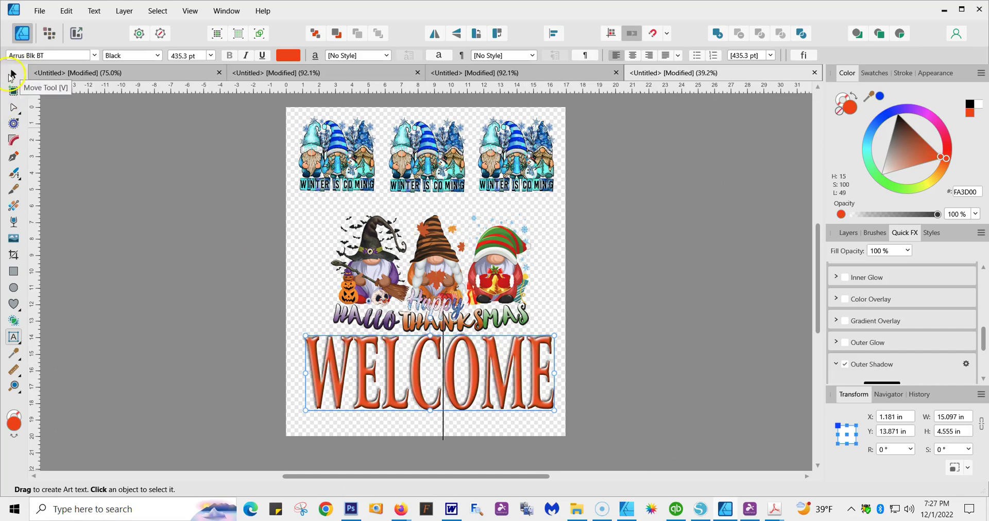
left_click(13, 75)
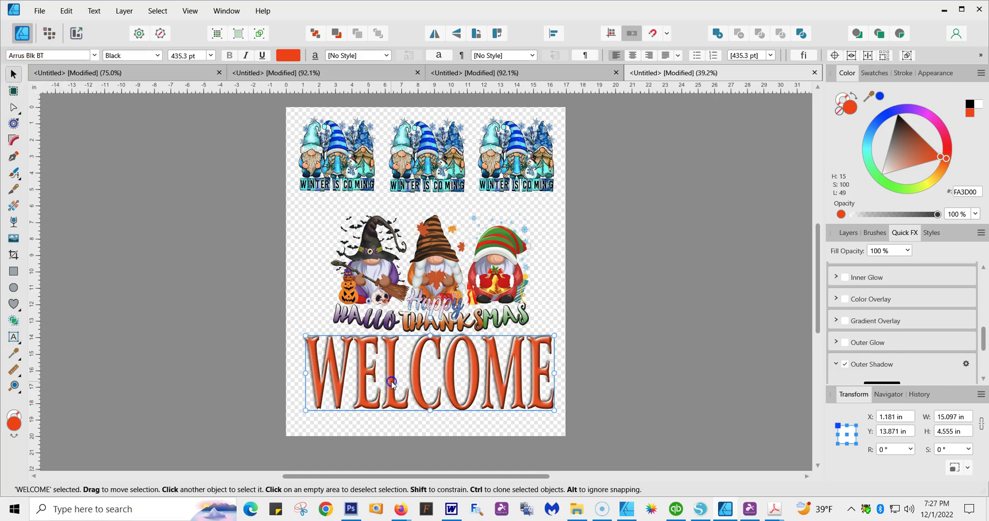
left_click(315, 279)
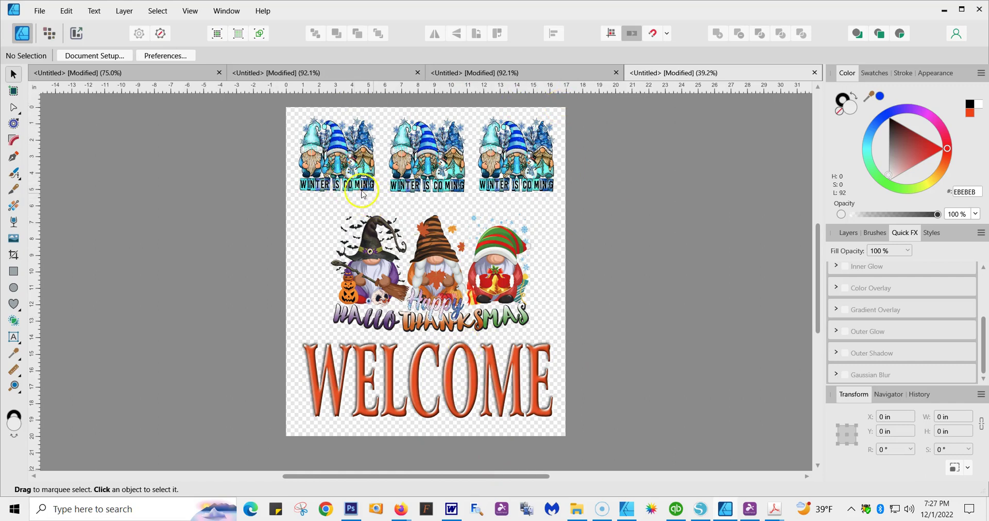
left_click(40, 11)
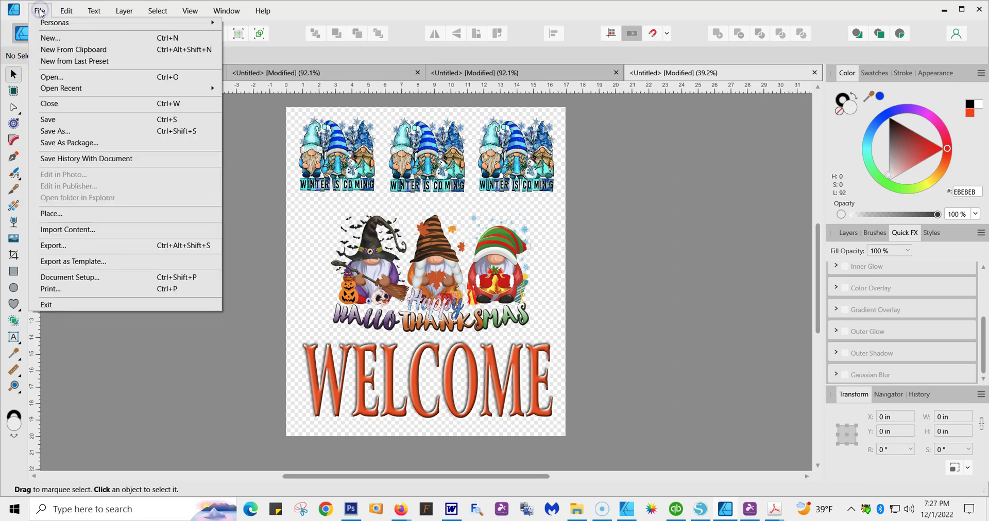
left_click(74, 292)
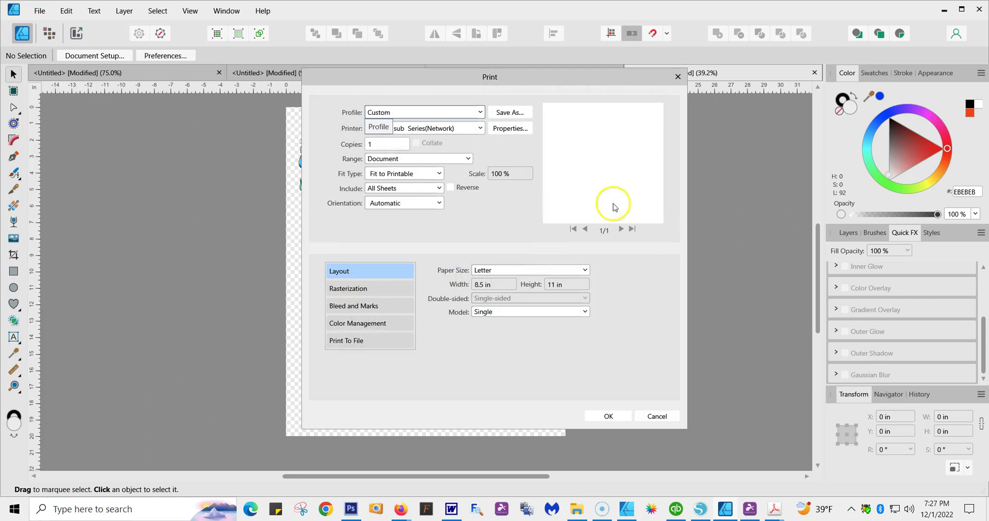
left_click(480, 129)
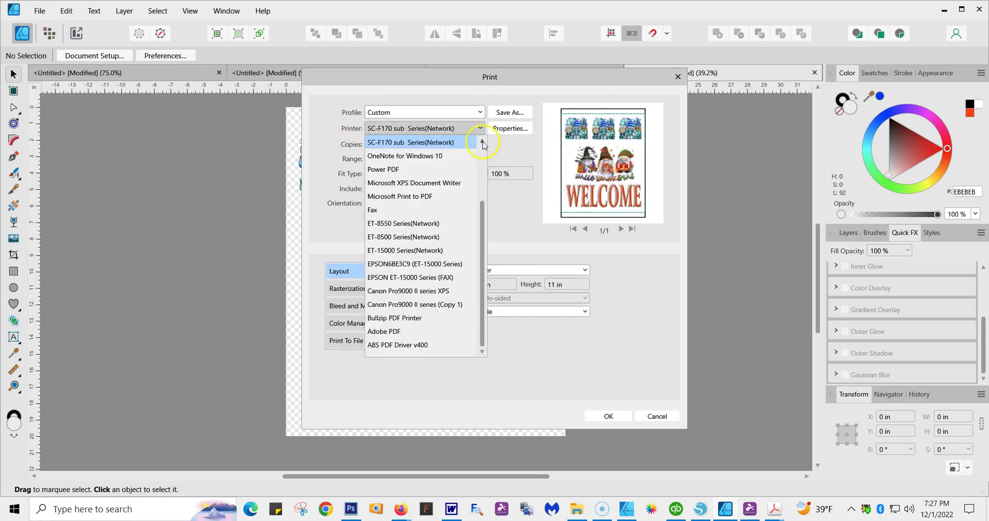
left_click(482, 141)
left_click(482, 141)
left_click(482, 141)
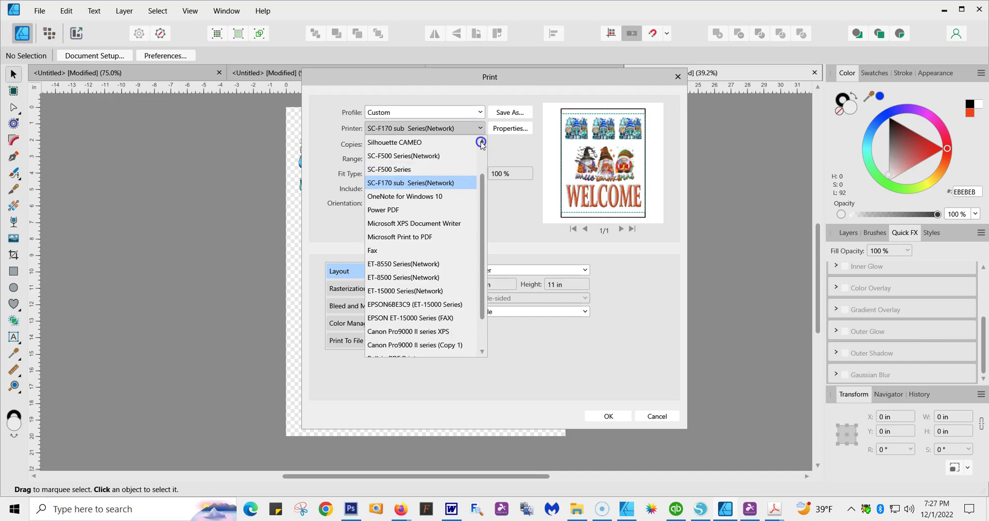
left_click(432, 157)
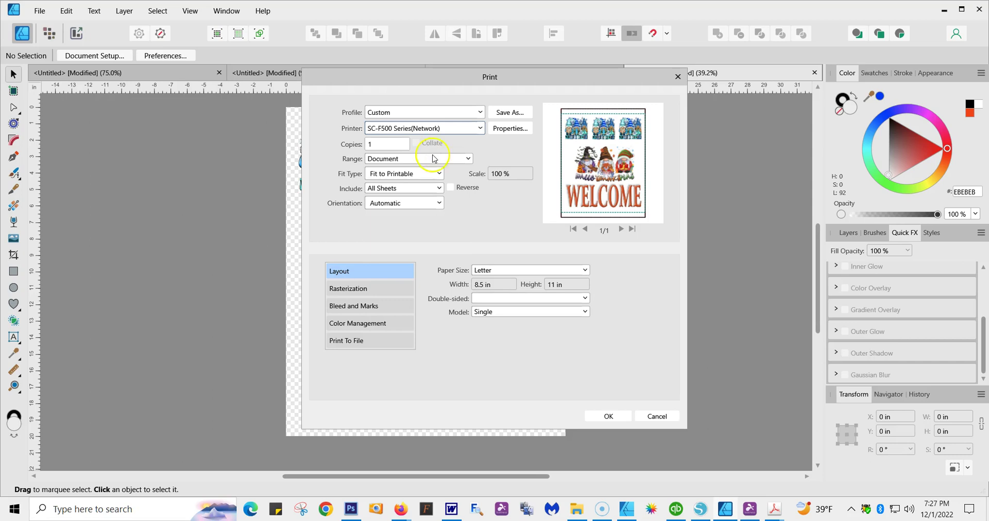
left_click(513, 129)
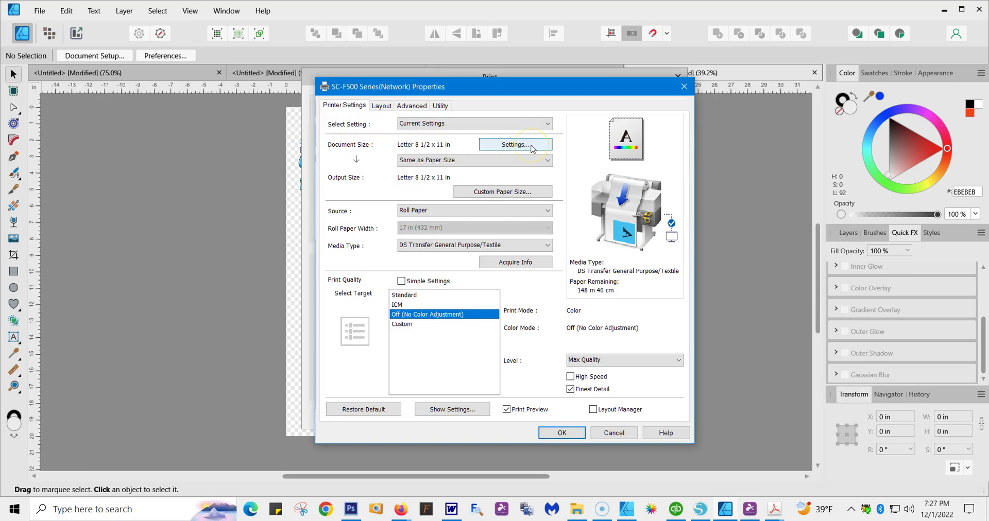
left_click(634, 434)
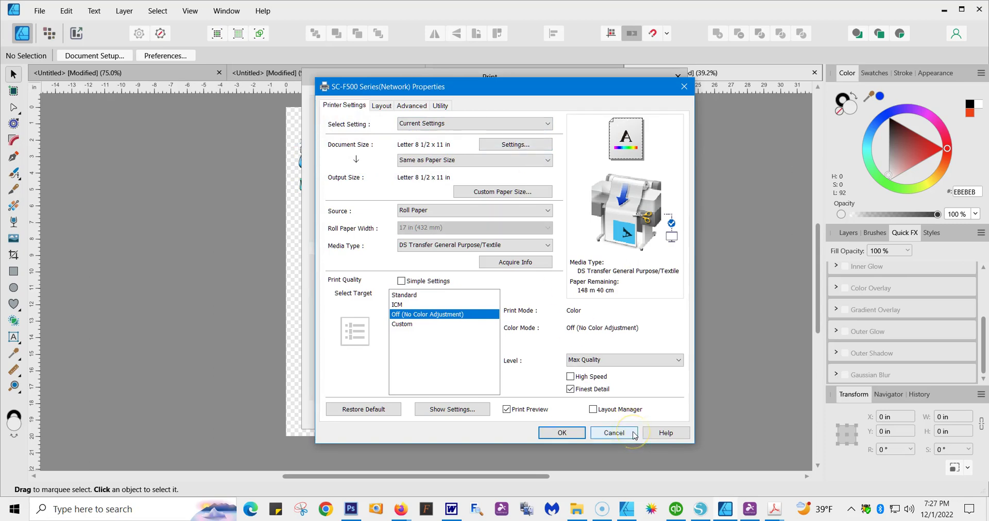
left_click(656, 417)
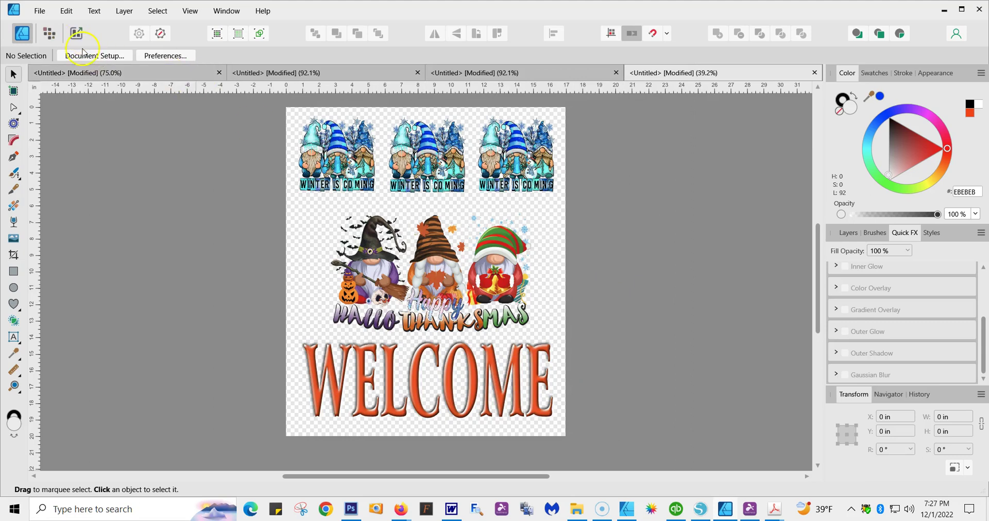
Check the 17 × 20 in page size in Document Setup and cancel without changes
left_click(39, 10)
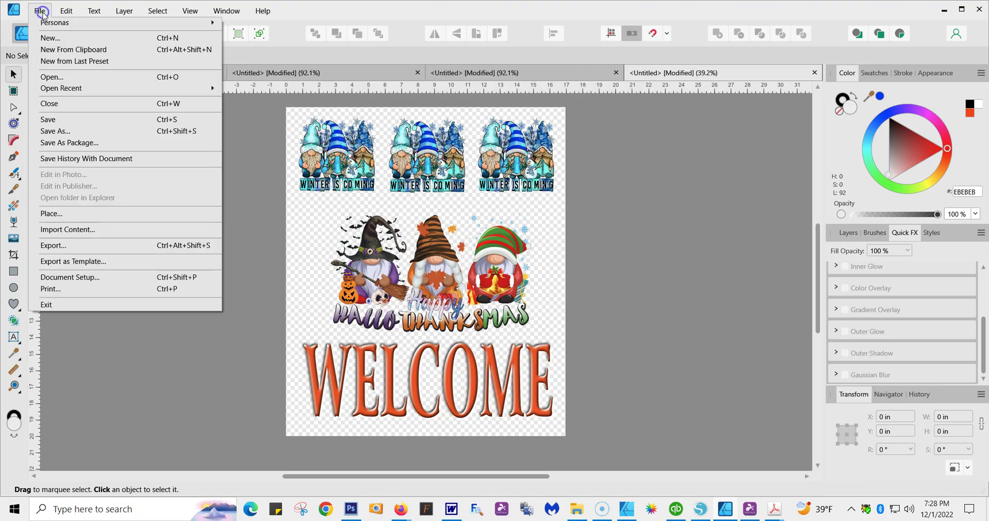
left_click(67, 279)
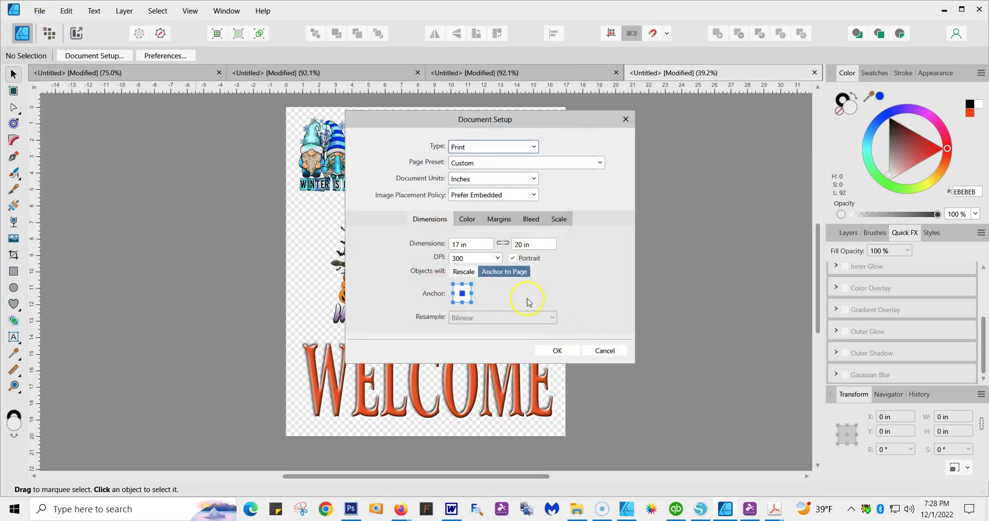
left_click(605, 352)
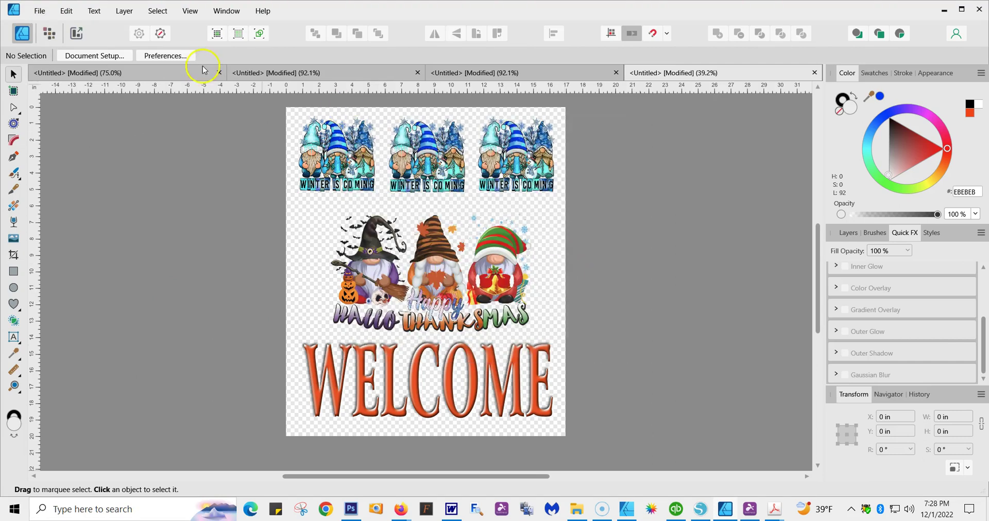
Reopen the Print dialog and scroll the printer list to the SC-F500 entries
left_click(39, 11)
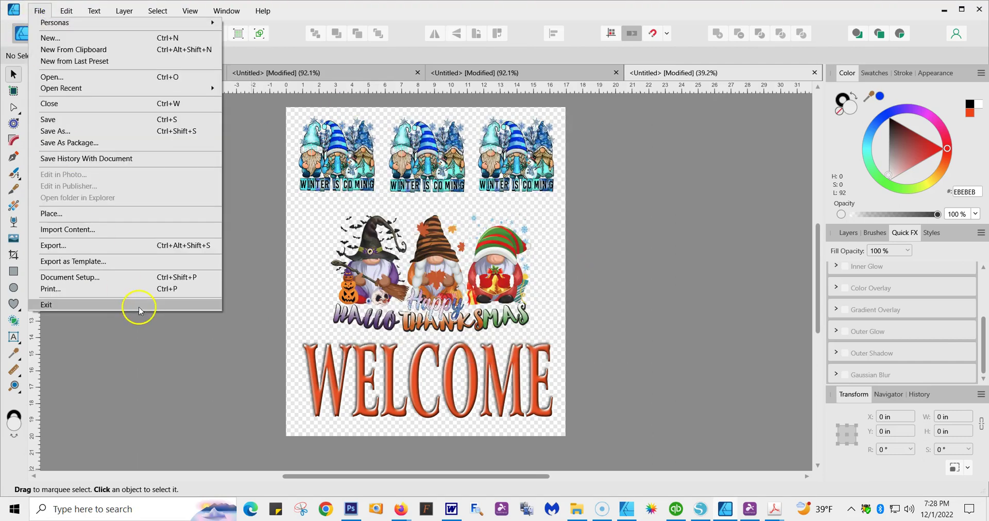
left_click(110, 292)
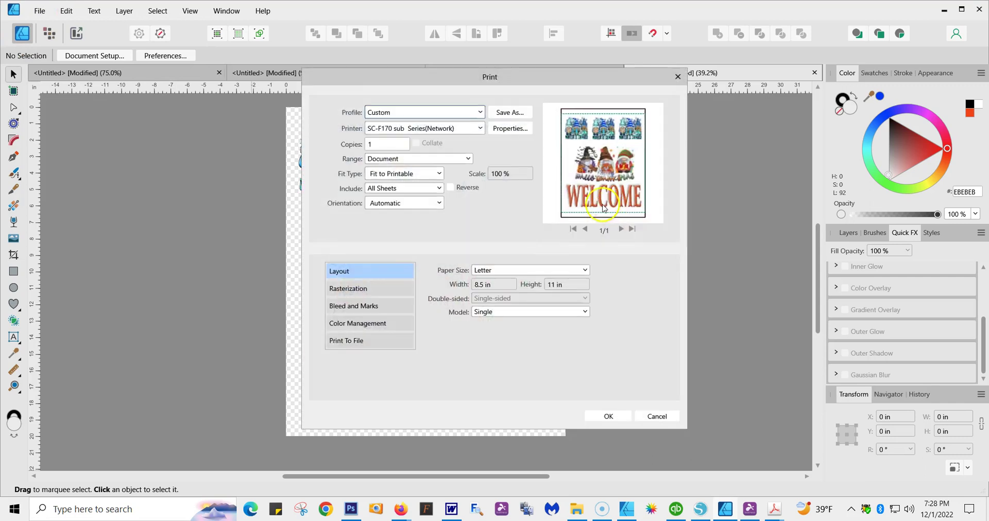
left_click(480, 128)
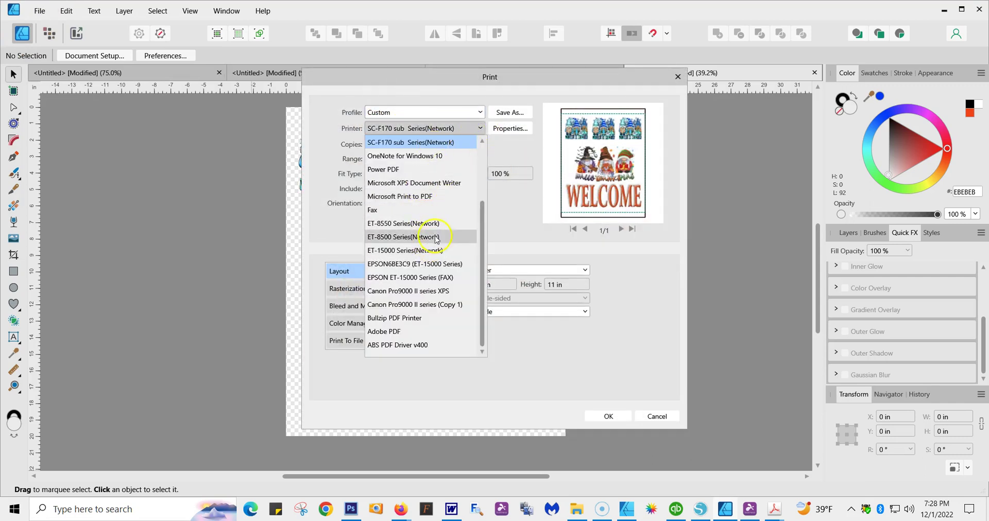
left_click(481, 143)
Choose the SC-F500 Series(Network) printer and set its document size to User-Defined
left_click(481, 143)
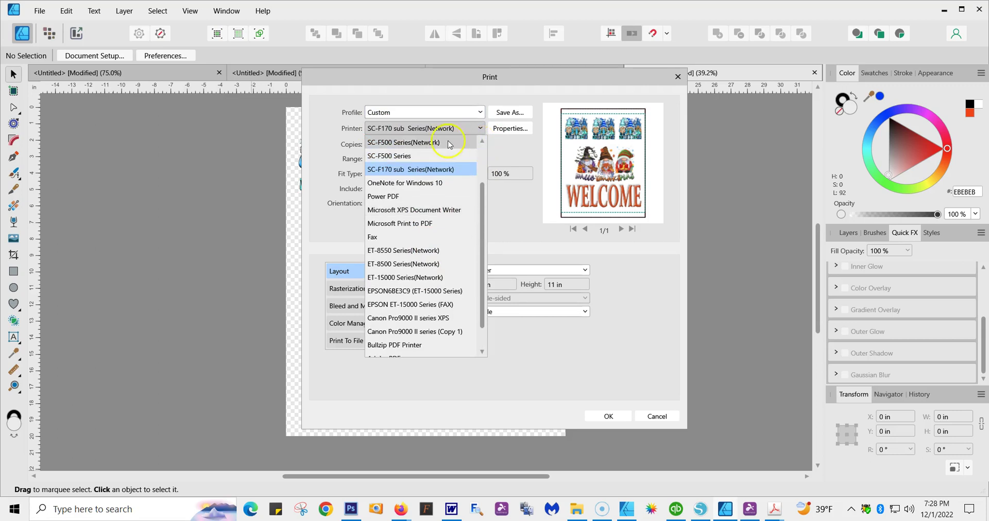
left_click(414, 143)
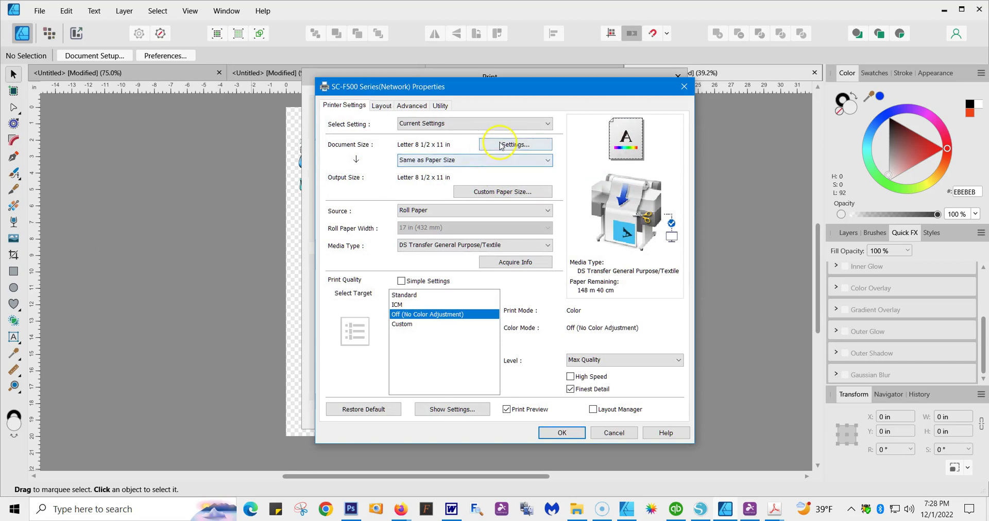
left_click(503, 144)
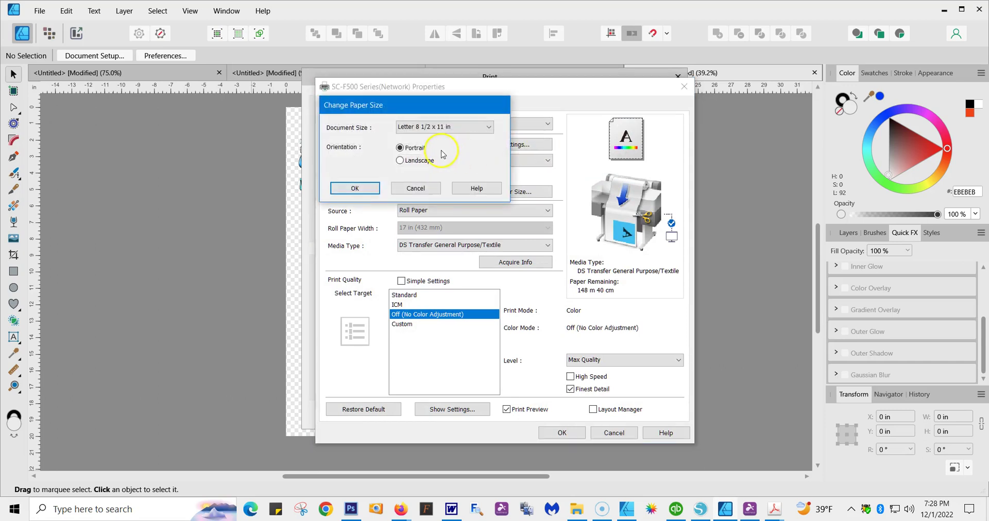
left_click(489, 130)
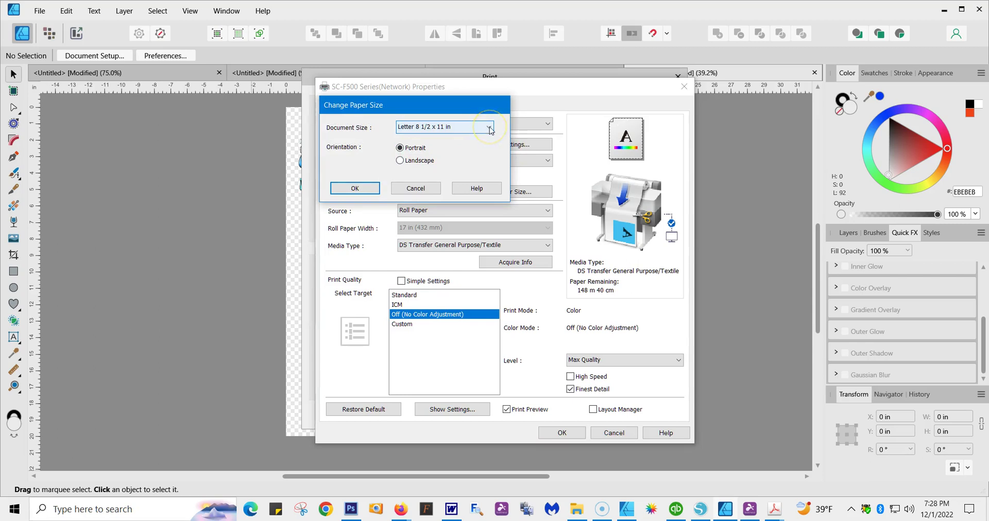
left_click(437, 153)
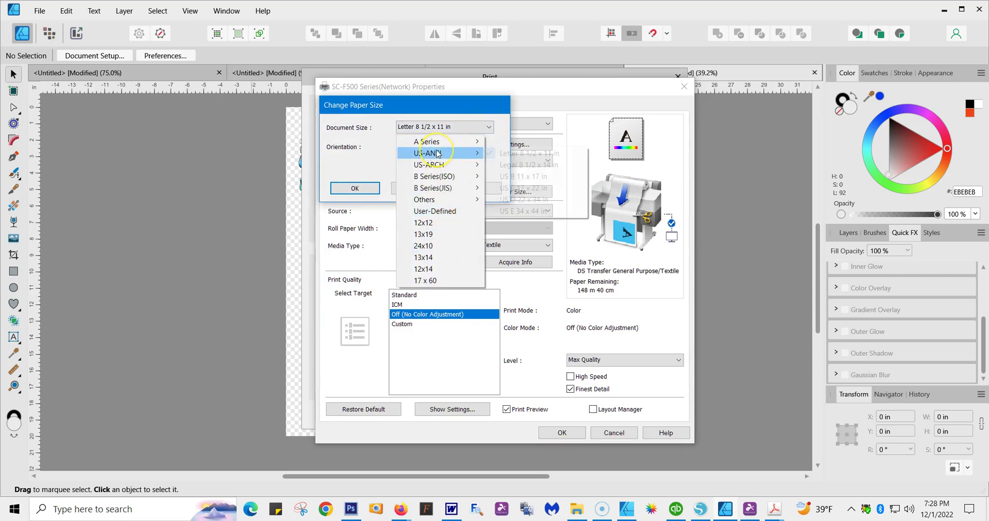
left_click(447, 212)
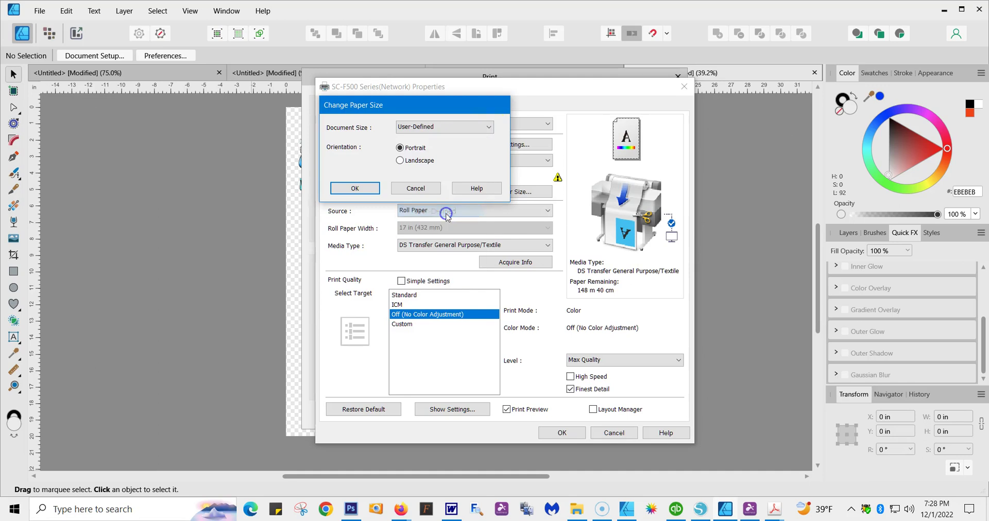
left_click(355, 188)
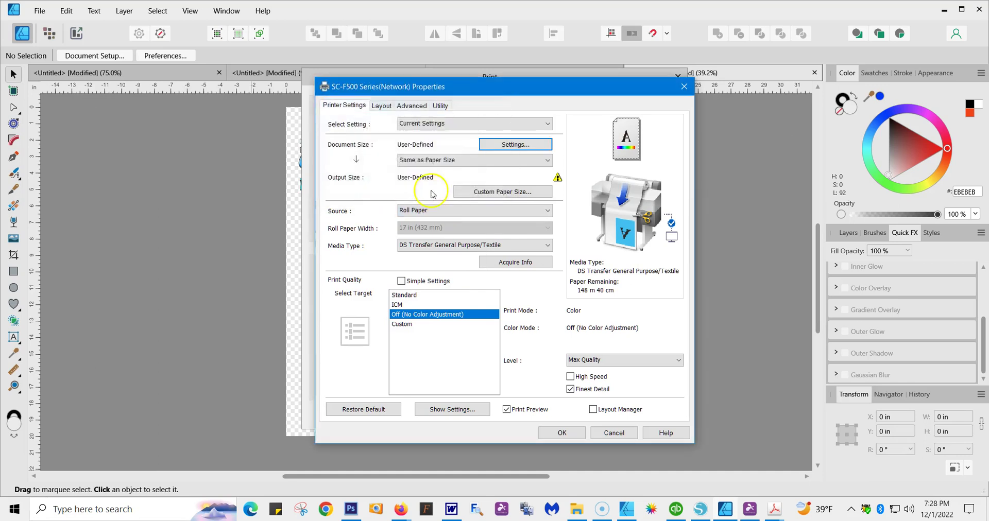
Define a custom paper size of 17 × 20 inches and confirm it
left_click(492, 192)
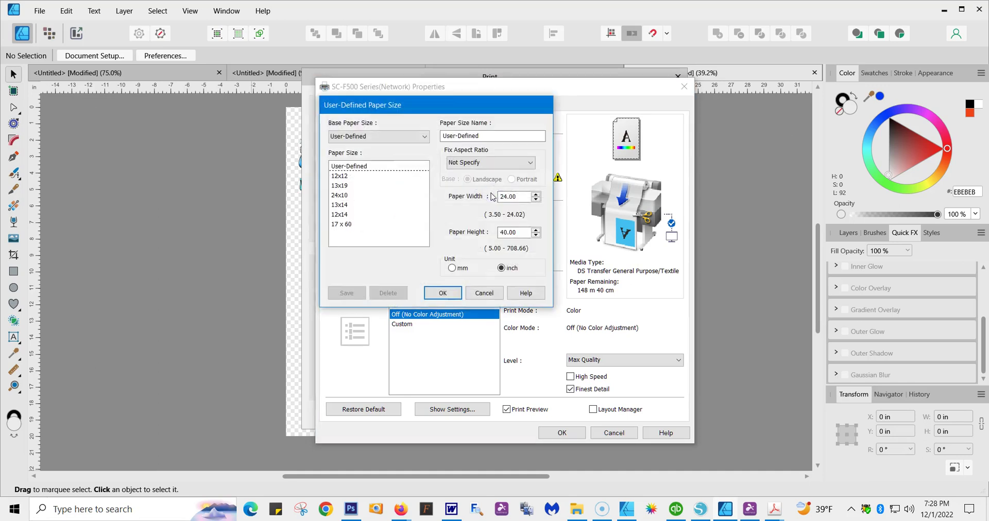
left_click_drag(520, 197, 490, 201)
type("17")
left_click_drag(521, 233, 489, 233)
type("2")
left_click(526, 197)
left_click(458, 134)
left_click(520, 270)
left_click(444, 294)
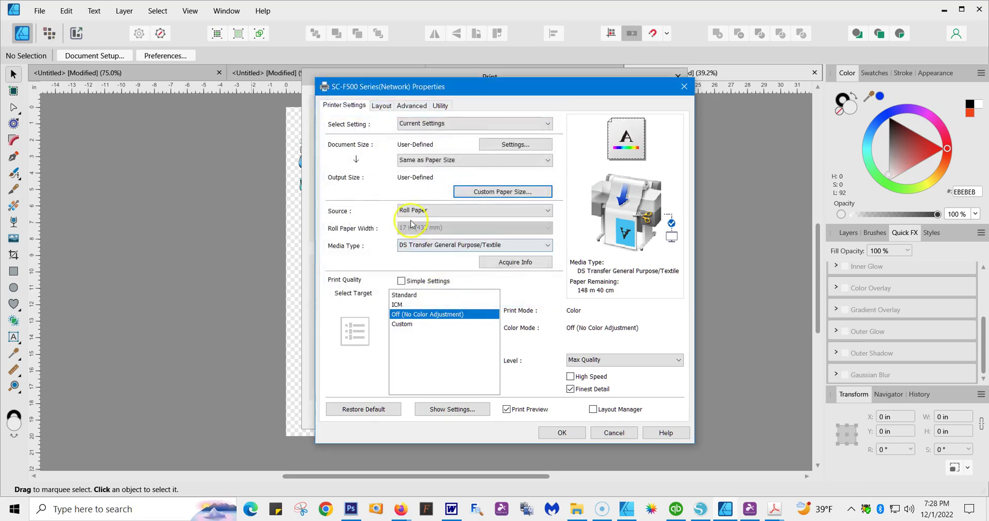
Use Roll Paper with DS Transfer General Purpose/Textile media and colour adjustment off
left_click(416, 216)
left_click(547, 210)
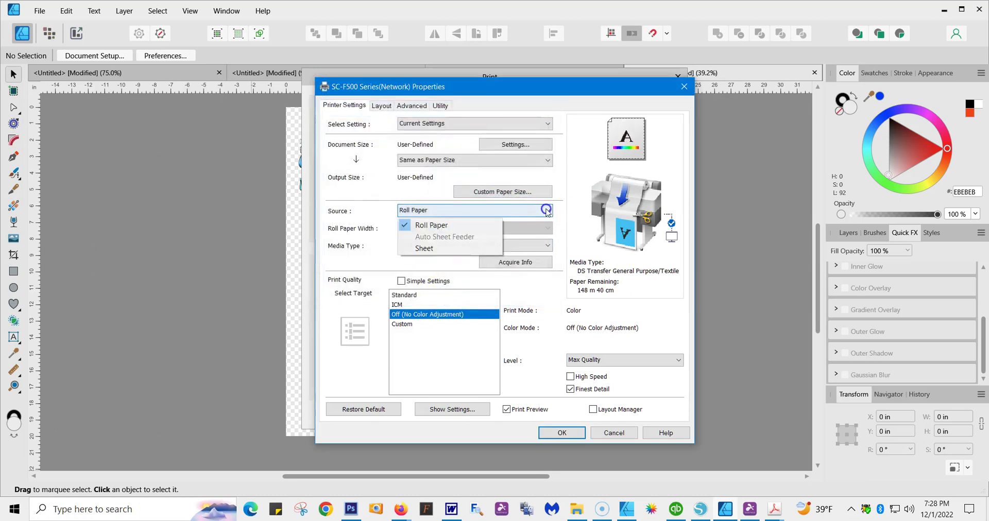
left_click(424, 227)
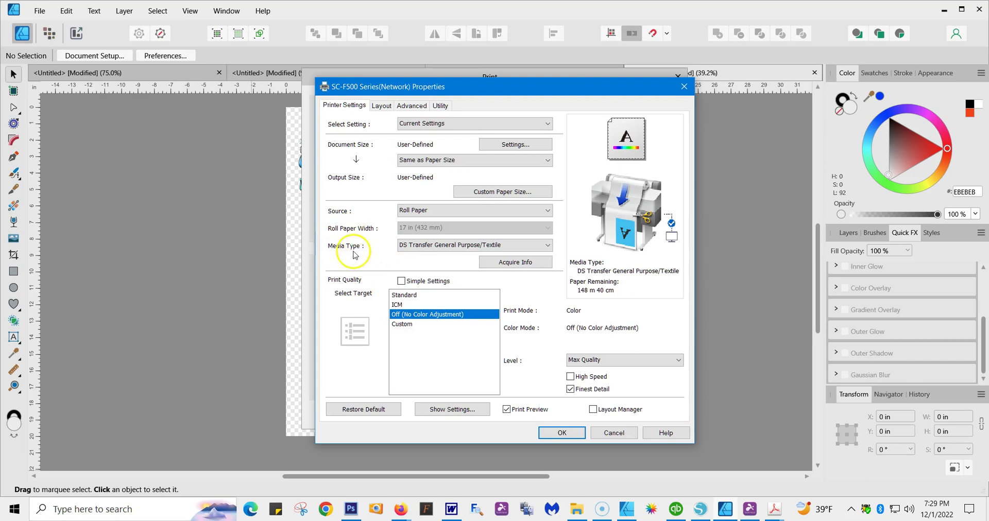
left_click(548, 246)
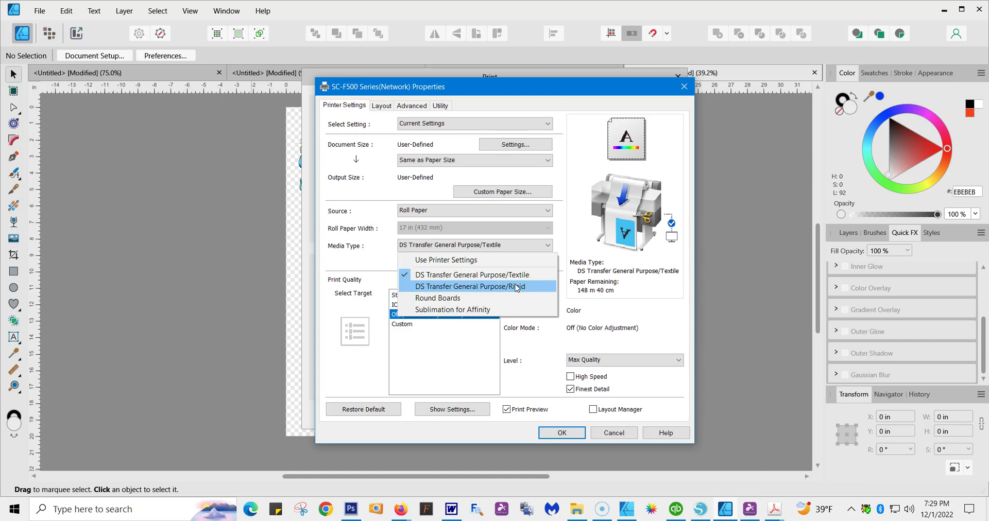
left_click(517, 277)
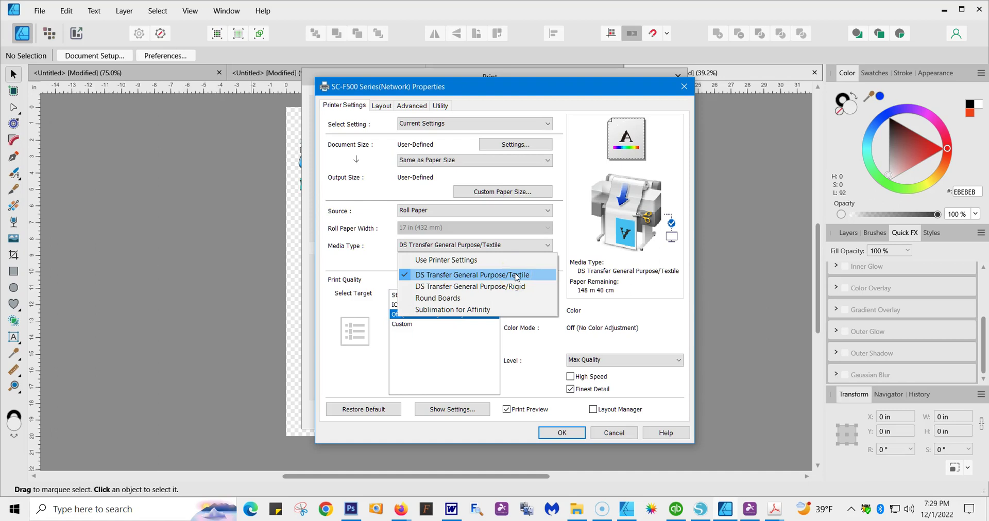
left_click(517, 276)
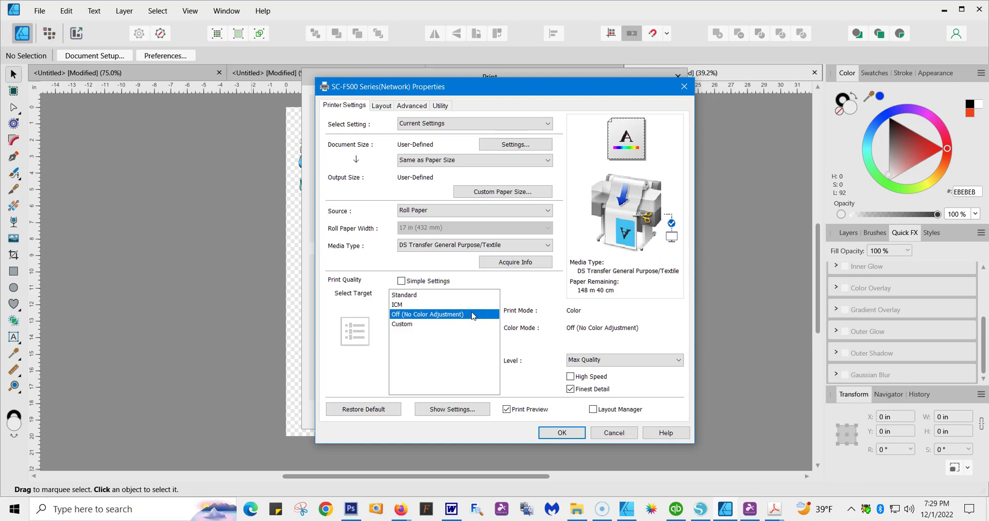
left_click(466, 319)
Set the print level to Max Quality with High Speed off and Finest Detail on
left_click(679, 360)
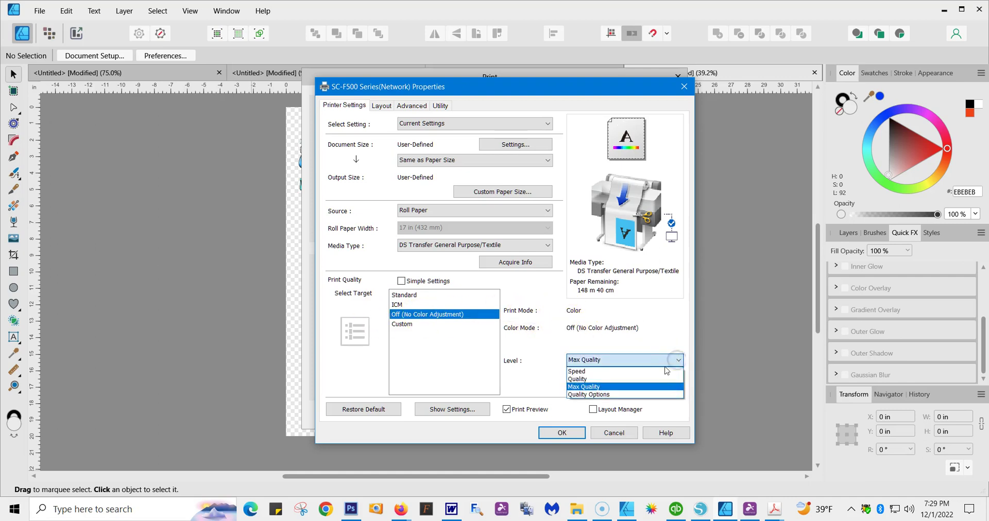
left_click(593, 386)
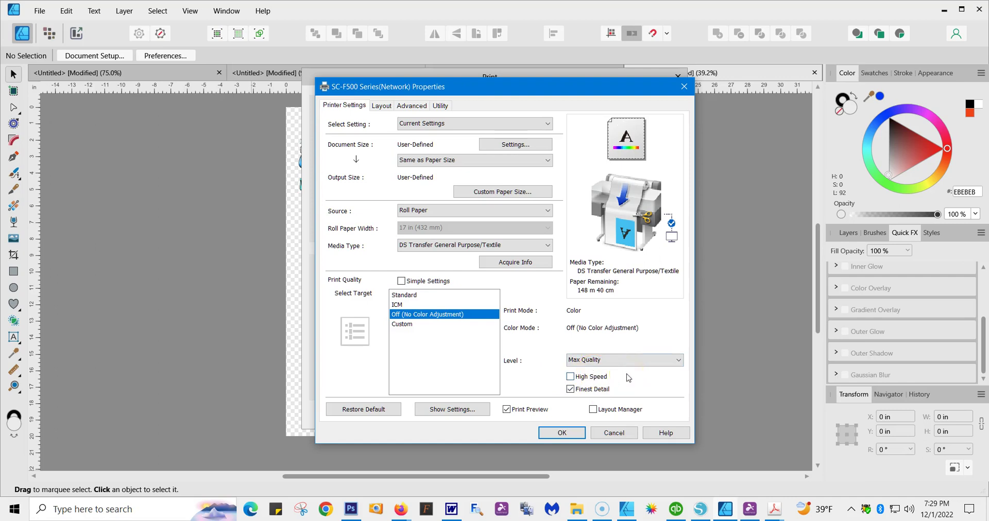
left_click(570, 389)
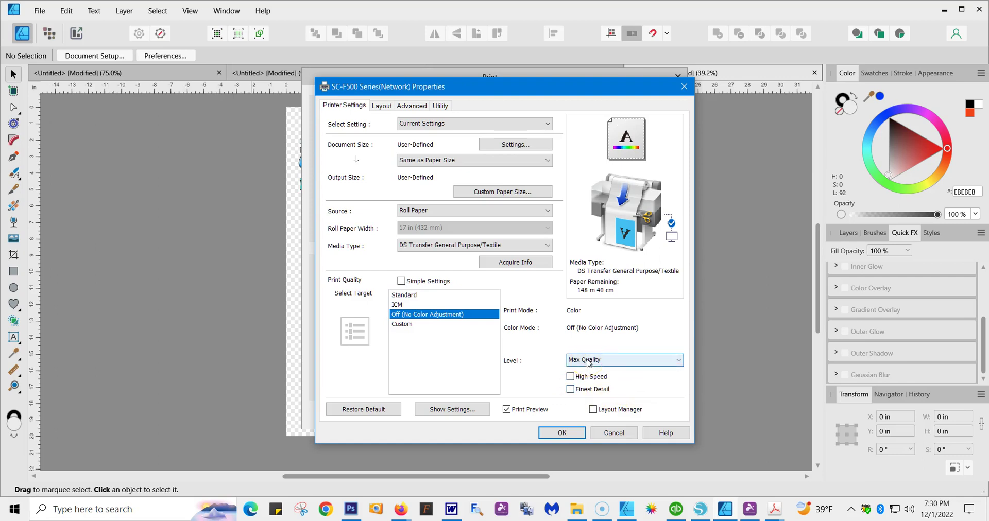
left_click(677, 361)
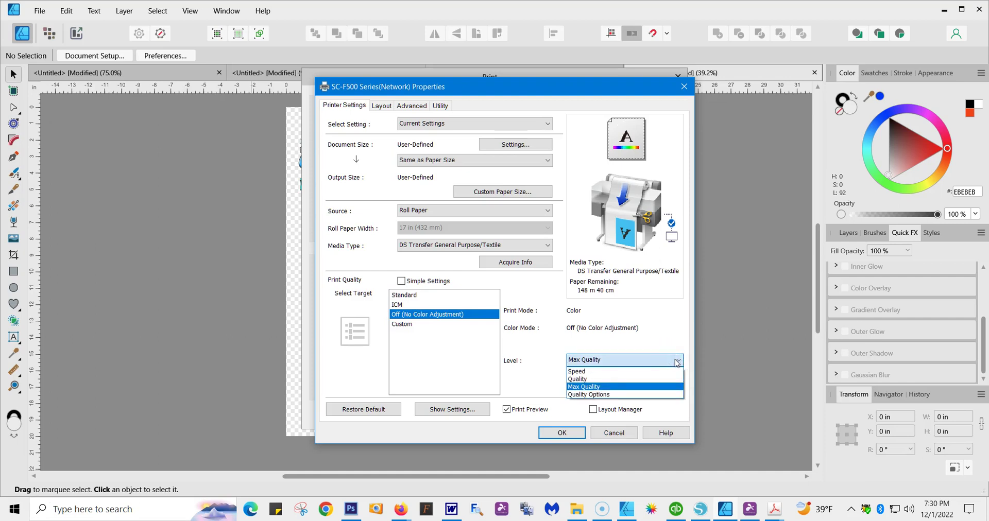
left_click(598, 380)
left_click(570, 376)
left_click(679, 360)
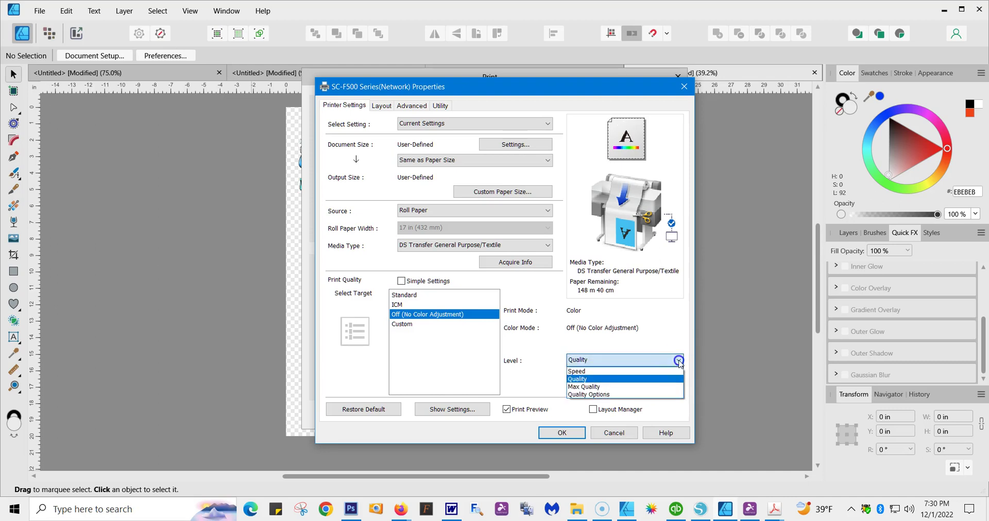
left_click(588, 389)
left_click(571, 376)
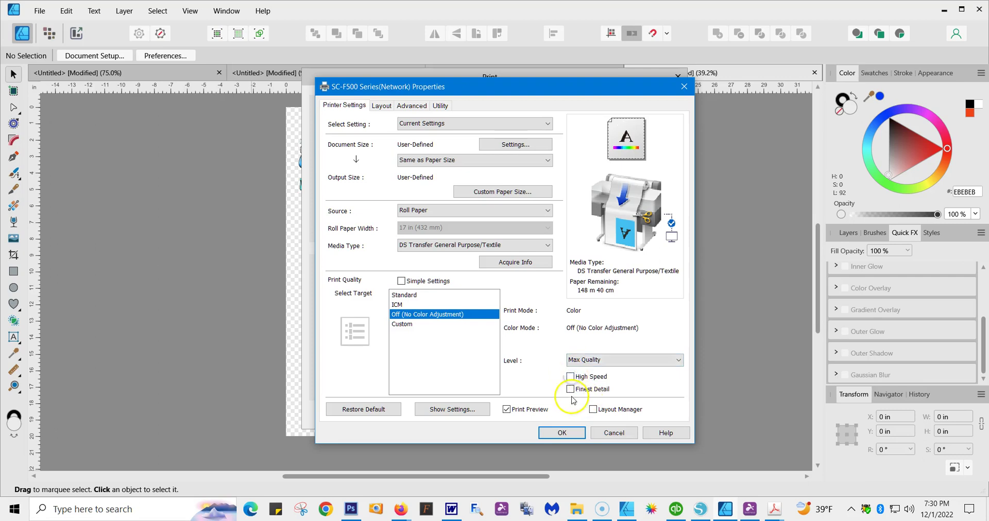
left_click(571, 389)
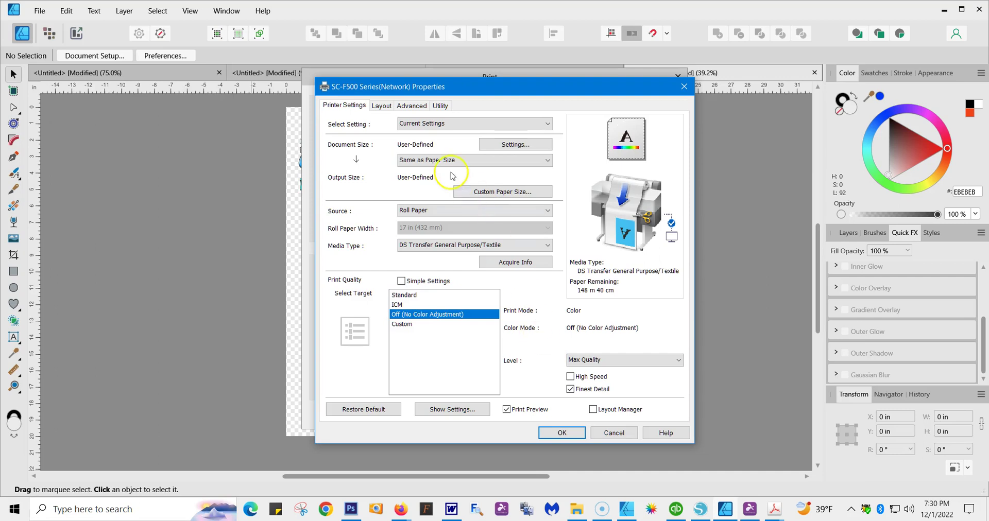
left_click(382, 105)
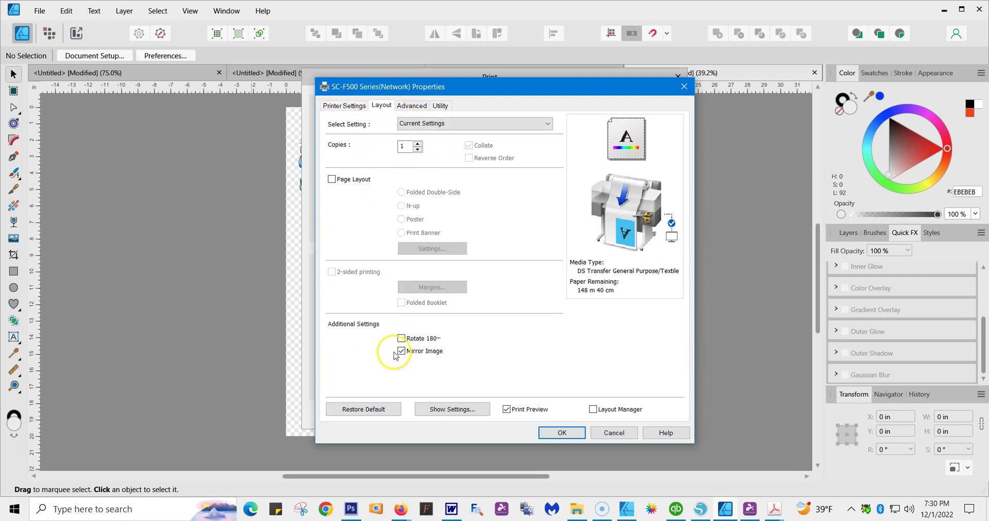
left_click(415, 106)
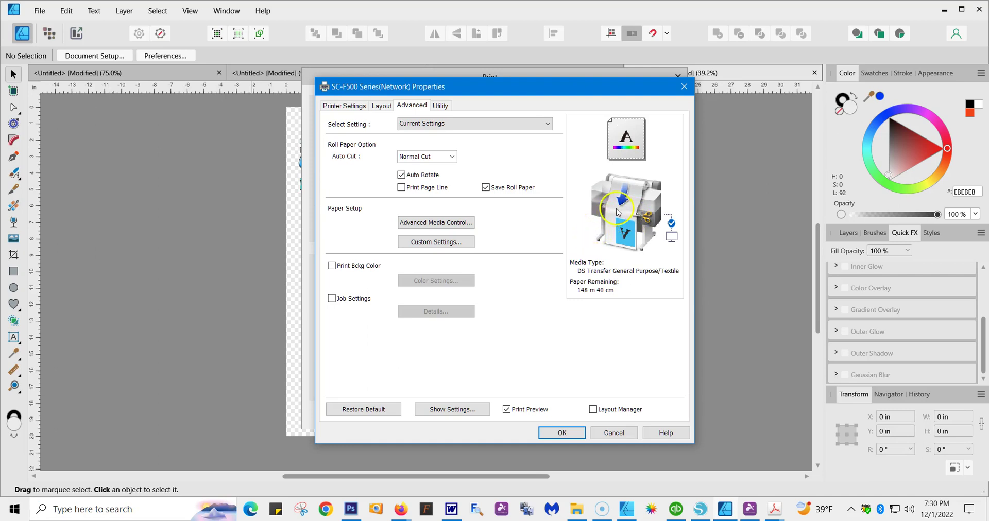
left_click(343, 104)
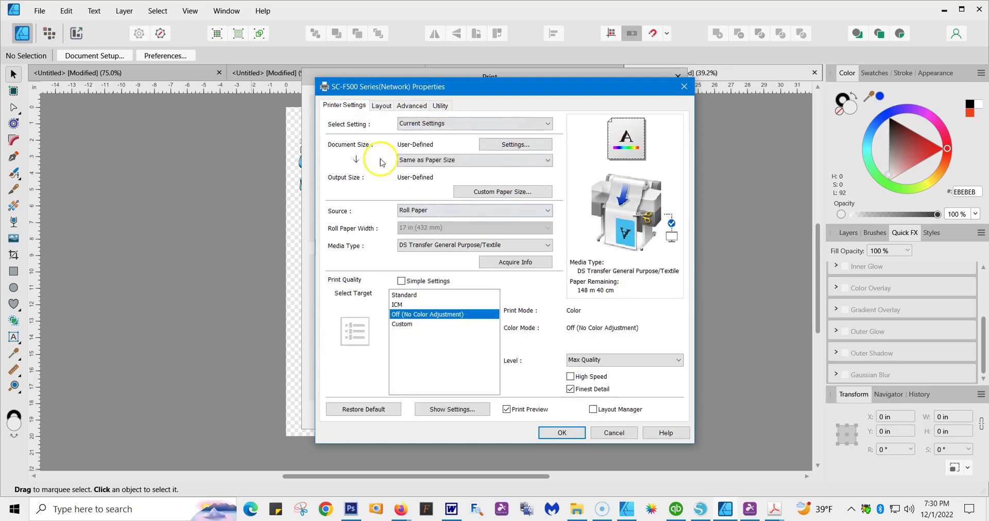
Confirm the printer properties and bring up the Print dialog's Color Management settings
left_click(562, 433)
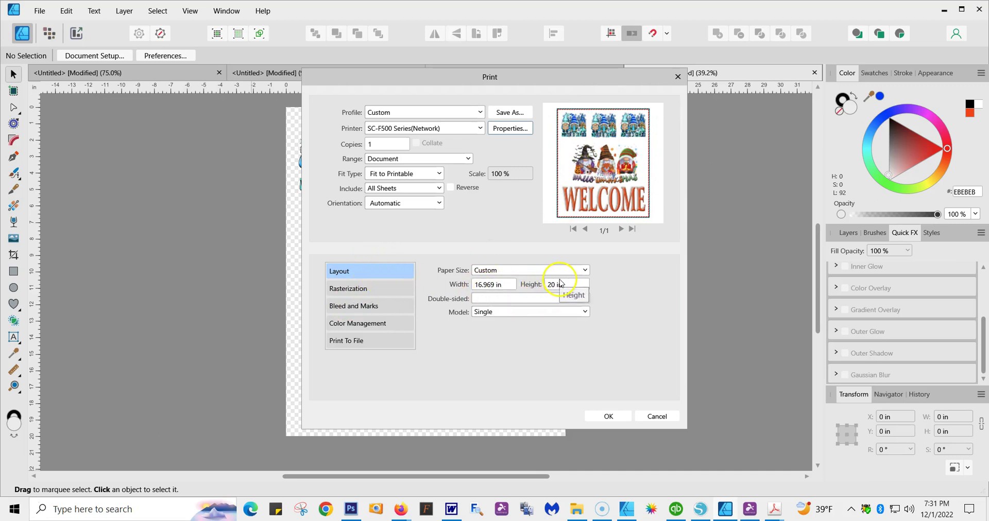
left_click(354, 290)
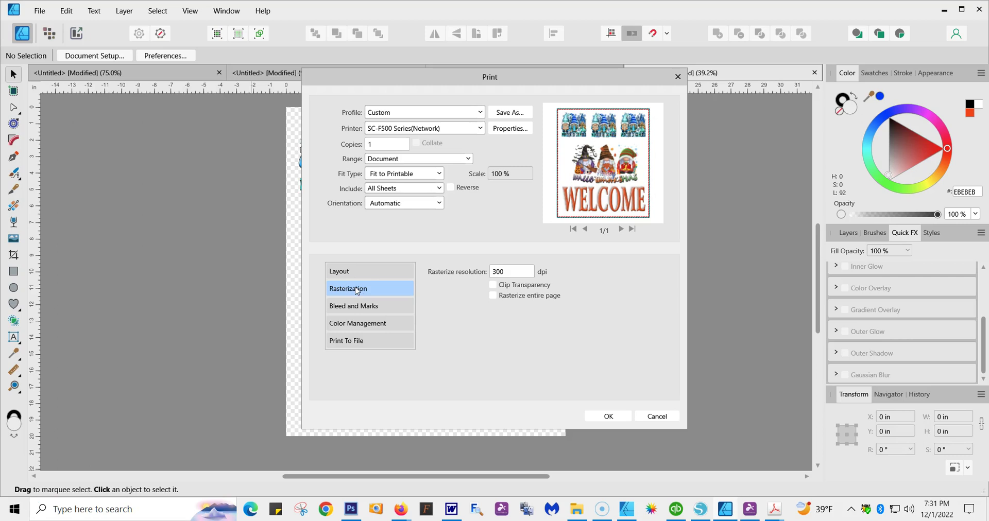
left_click(367, 307)
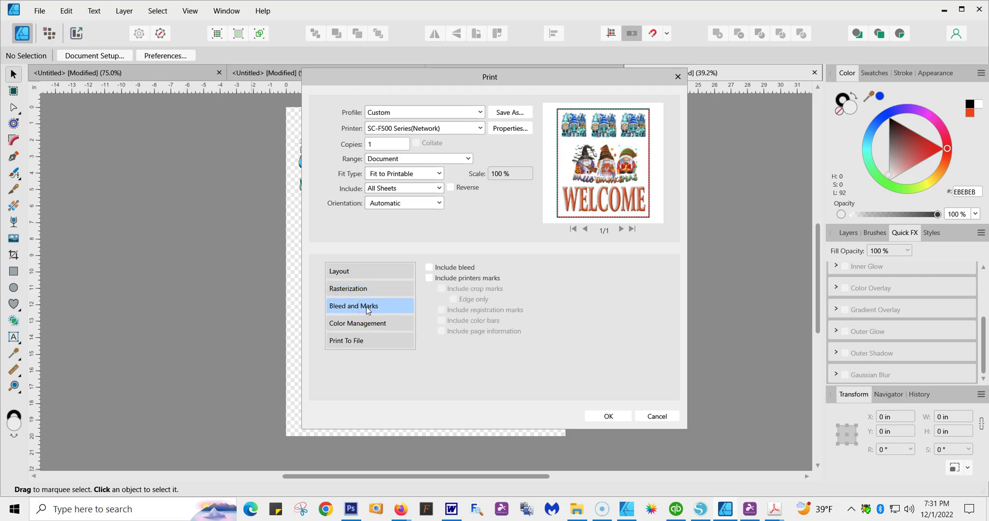
left_click(366, 325)
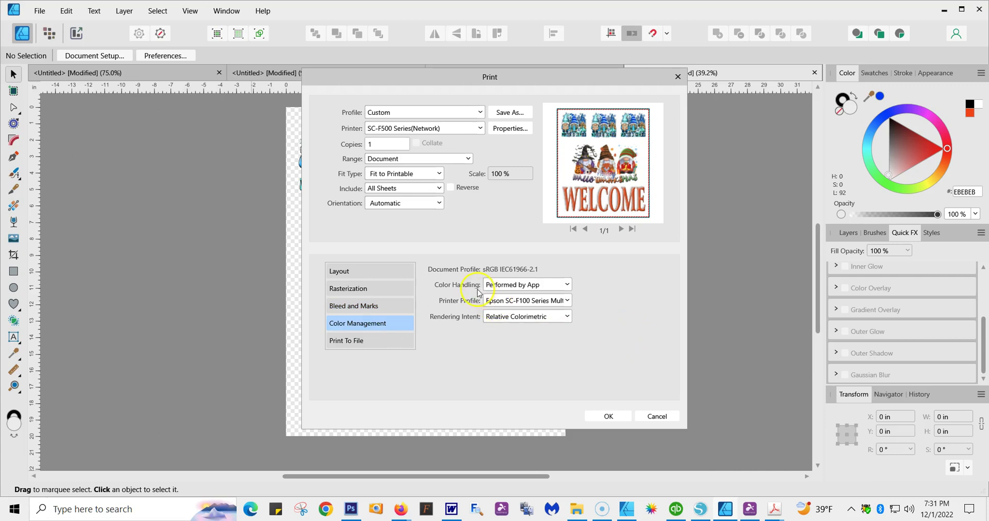
Keep colour Performed by App and pick the Epson SC-F500 General Purpose/Textile profile
left_click(568, 287)
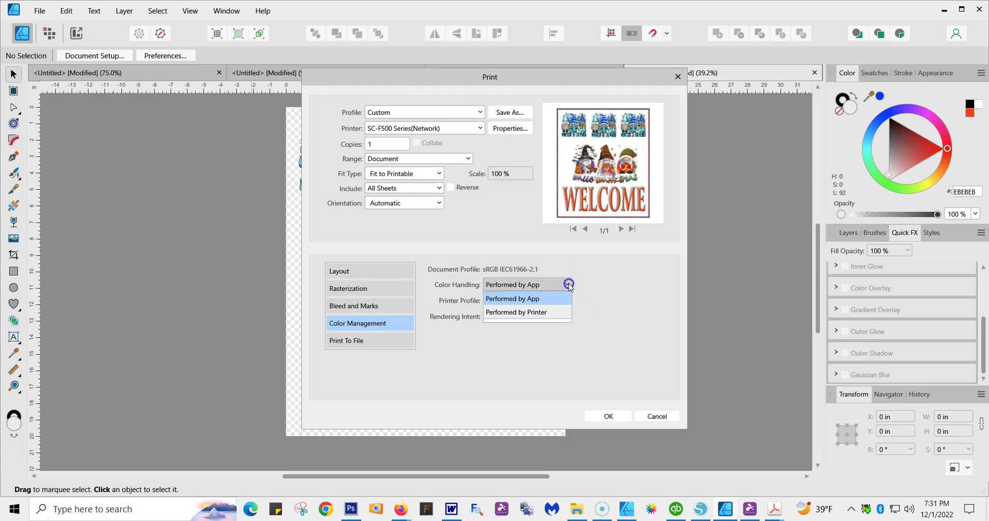
left_click(534, 300)
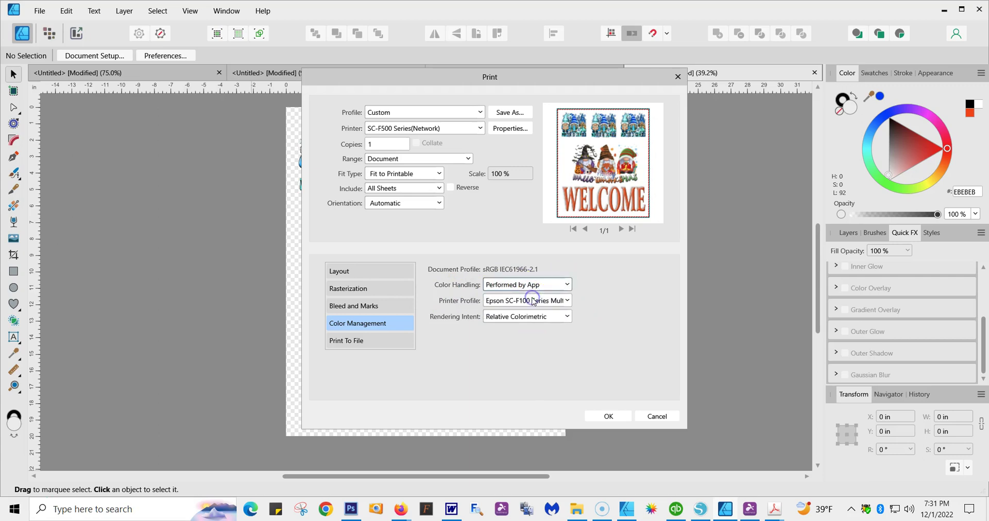
left_click(568, 301)
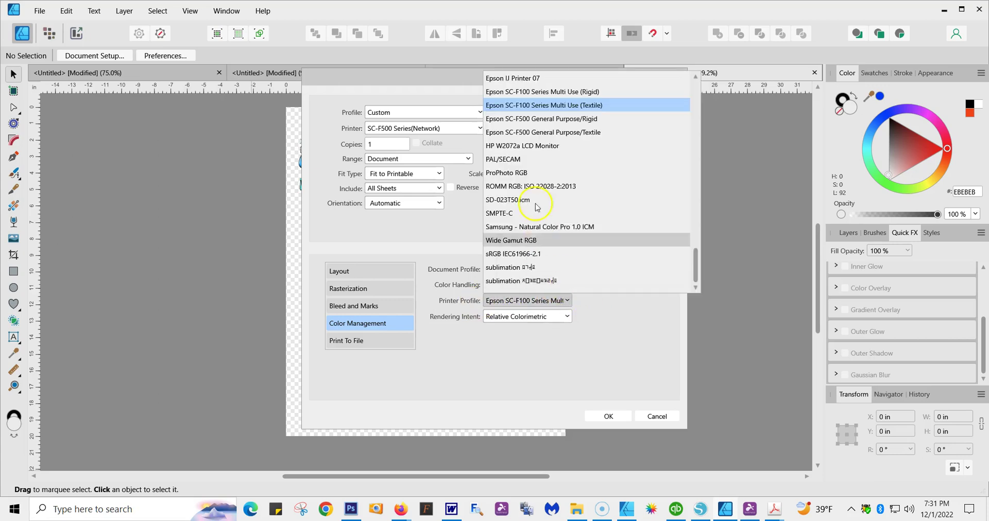
left_click(541, 133)
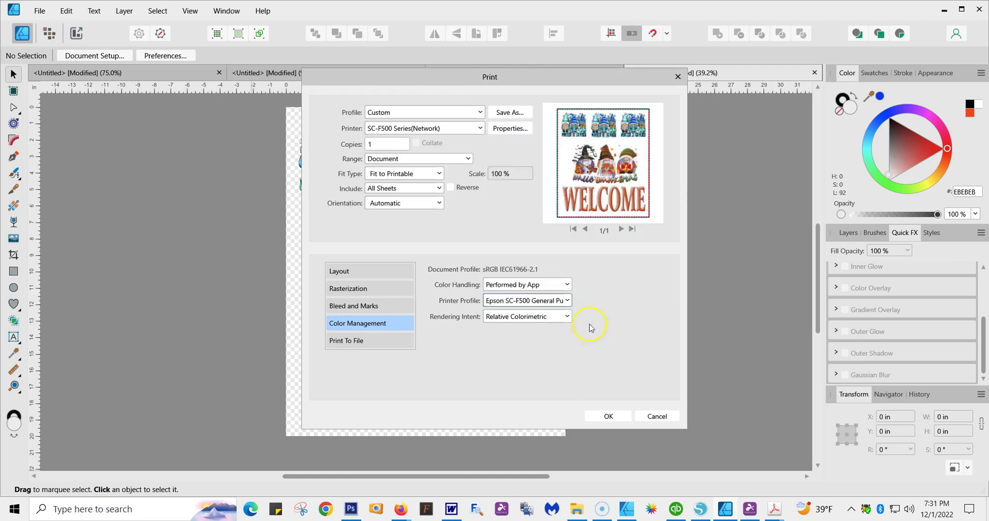
Recheck the printer settings unchanged and keep Relative Colorimetric as the rendering intent
left_click(509, 134)
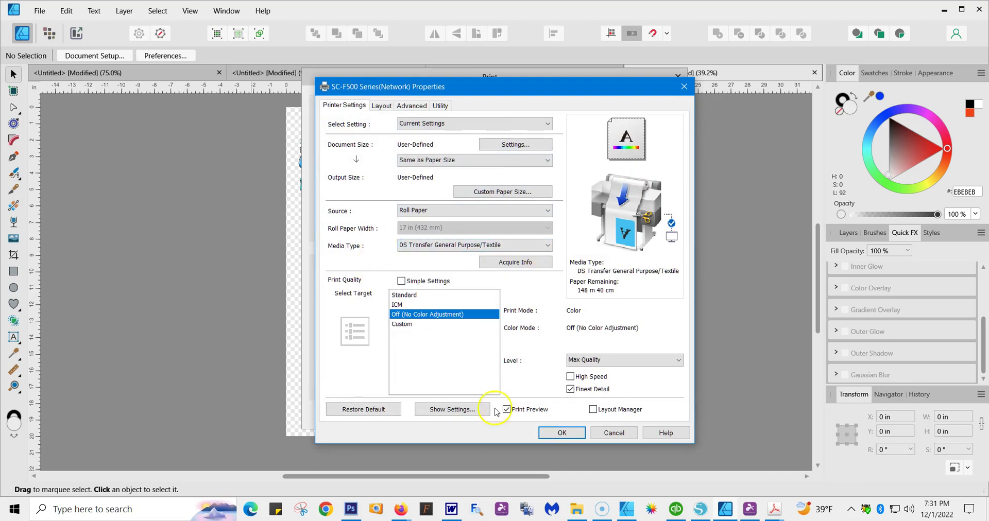
left_click(561, 433)
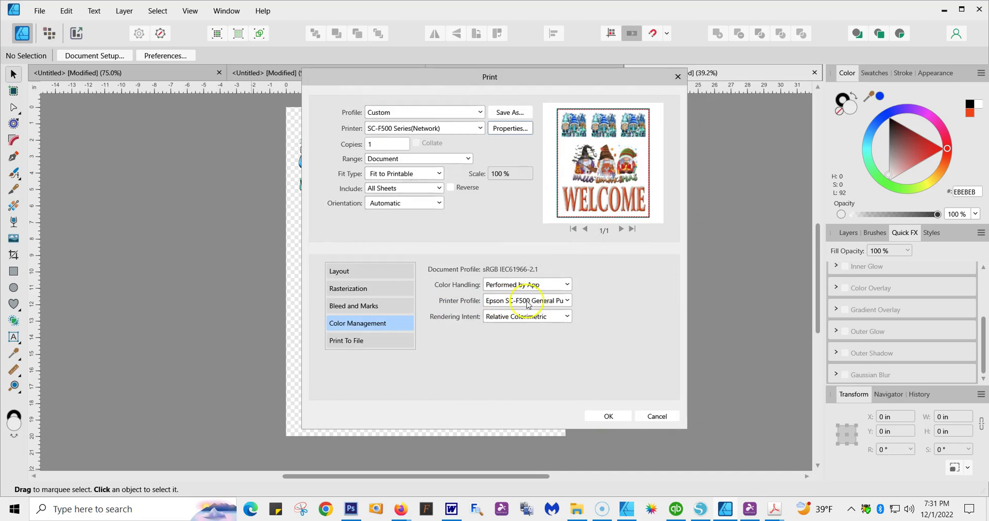
left_click(566, 317)
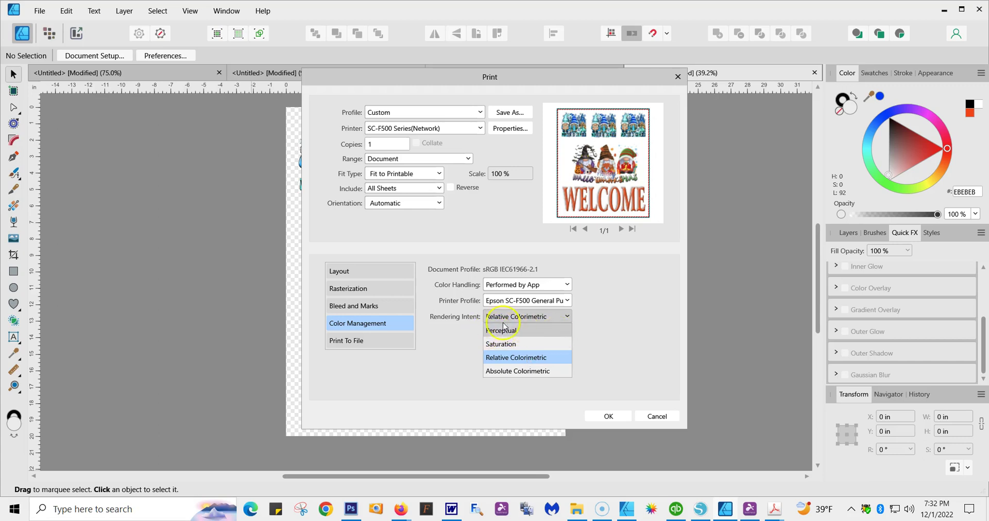
left_click(516, 357)
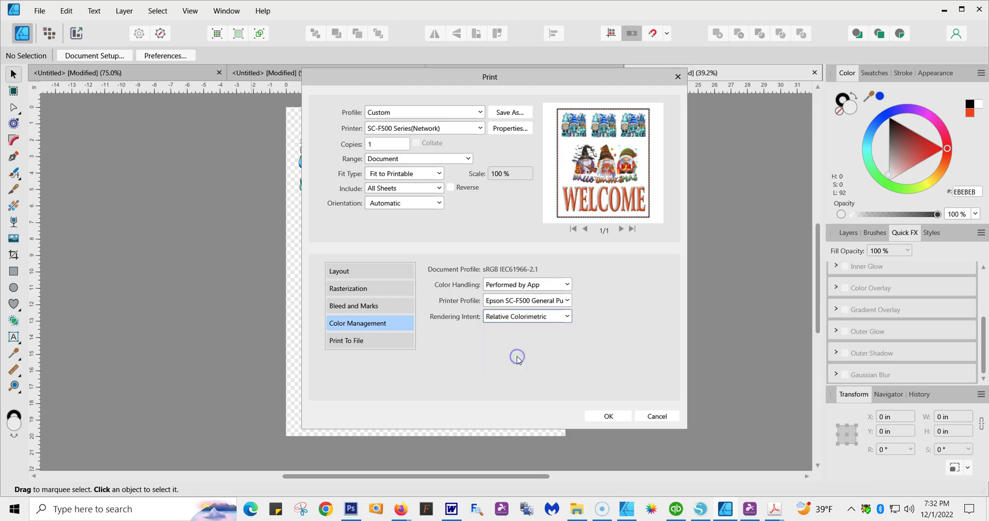
Review the mirrored gang sheet on 17 in roll paper in Epson Print Preview, then cancel
left_click(607, 416)
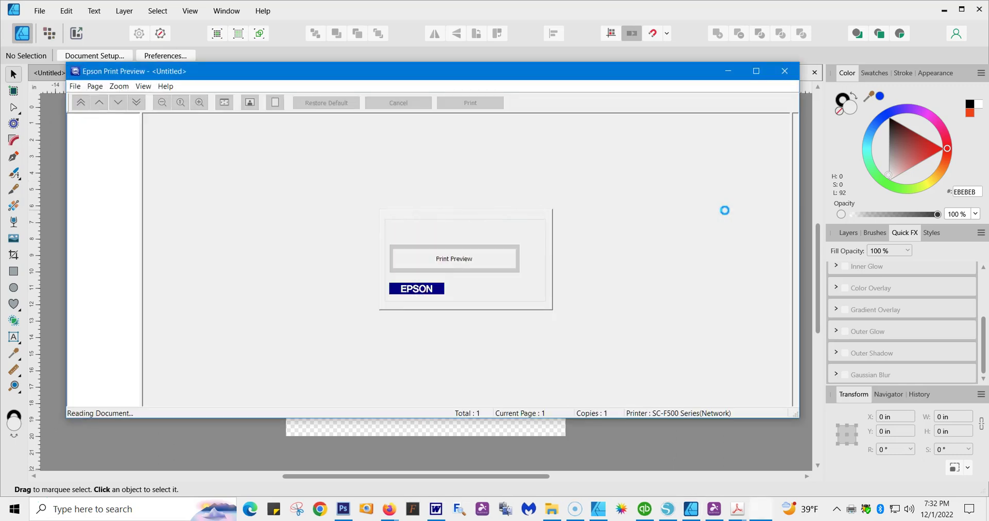
left_click(162, 153)
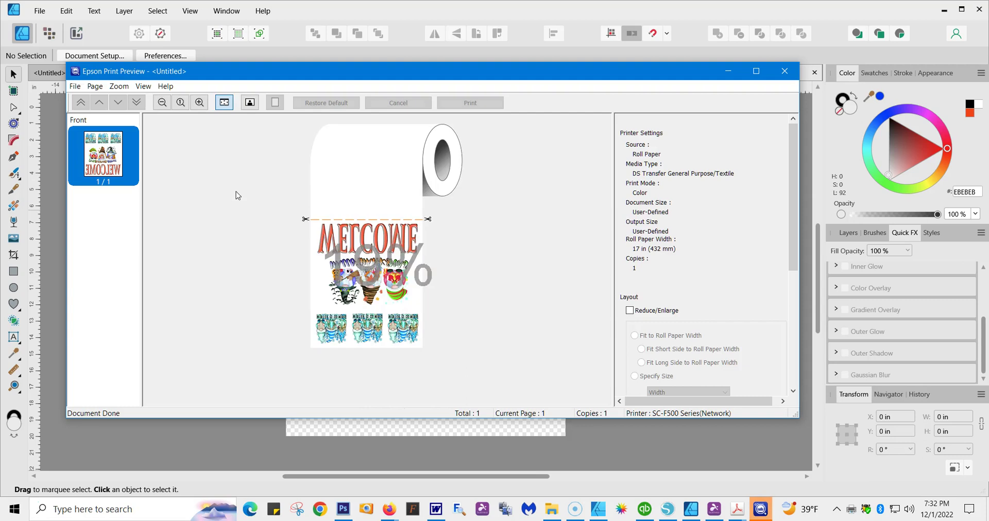
left_click(325, 242)
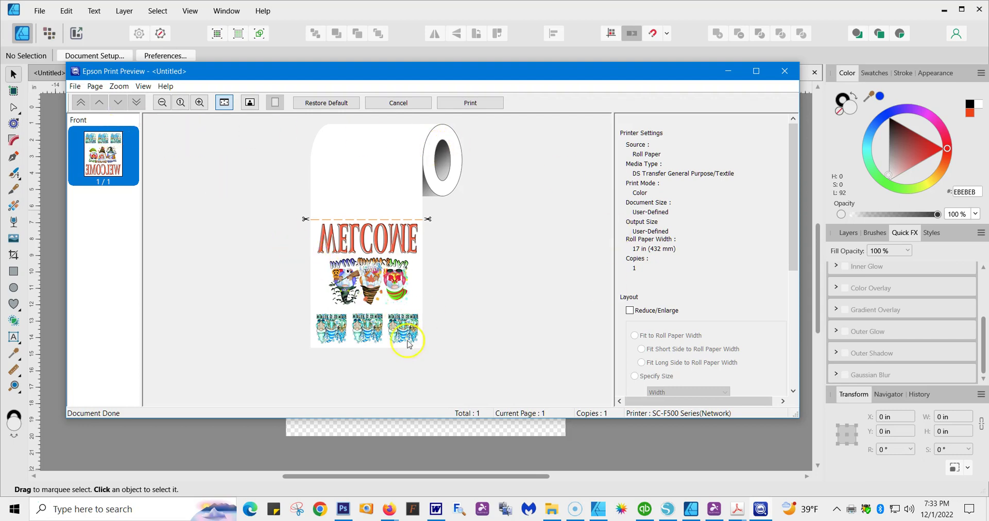
left_click(382, 104)
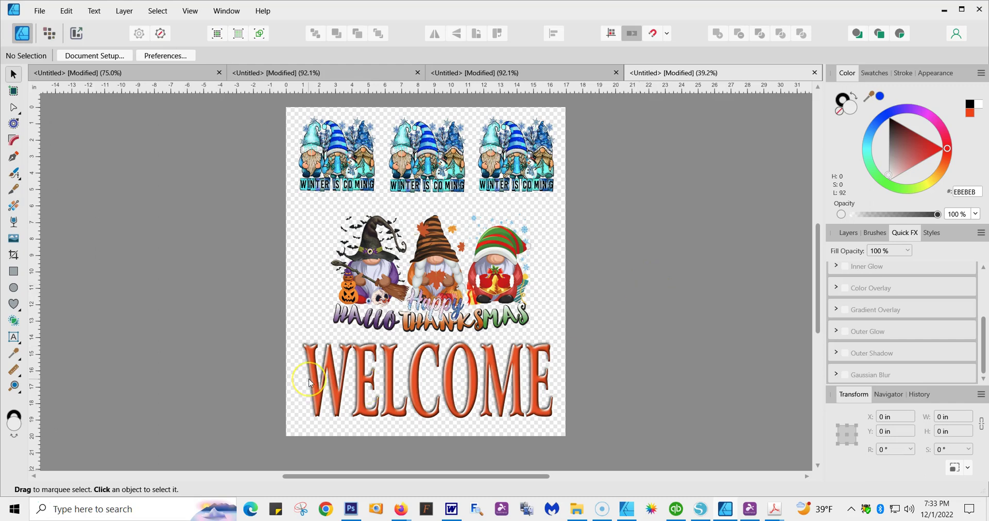
Delete the WELCOME text, then move the HalloThanksmas gnome lower and enlarge it to 13.313 × 10.288 in
left_click(389, 364)
key("Delete")
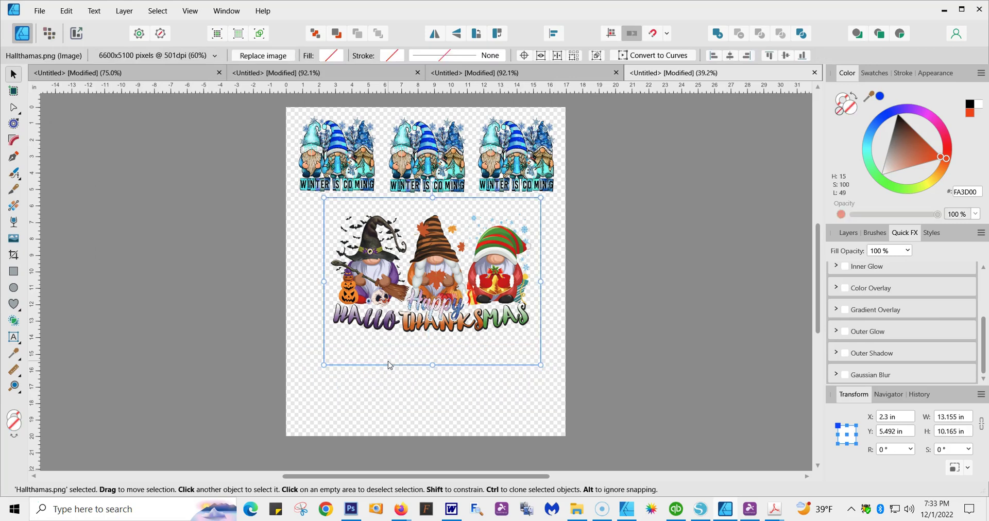
left_click_drag(428, 304, 415, 324)
left_click(347, 284)
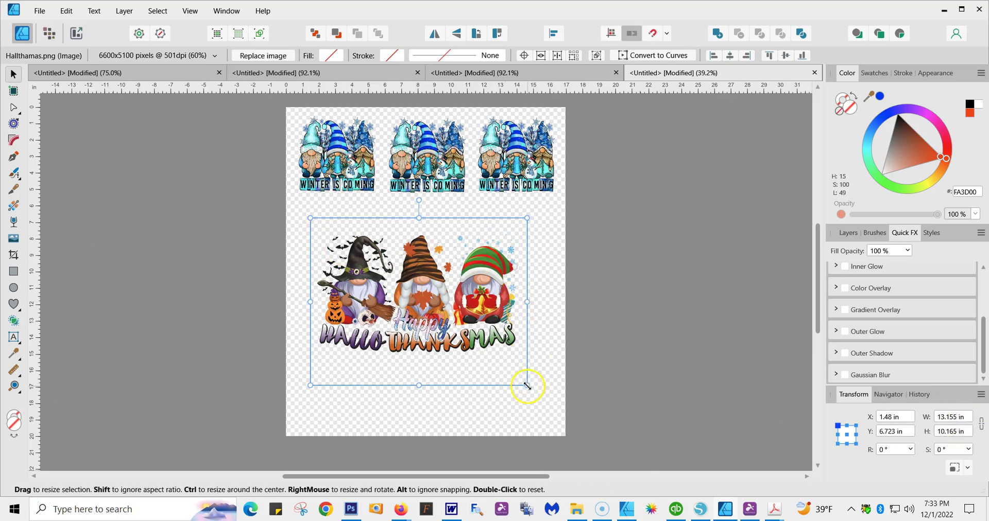
mouse_move(526, 387)
left_mouse_down()
mouse_move(548, 425)
mouse_move(517, 392)
mouse_move(531, 410)
mouse_move(522, 400)
left_mouse_up()
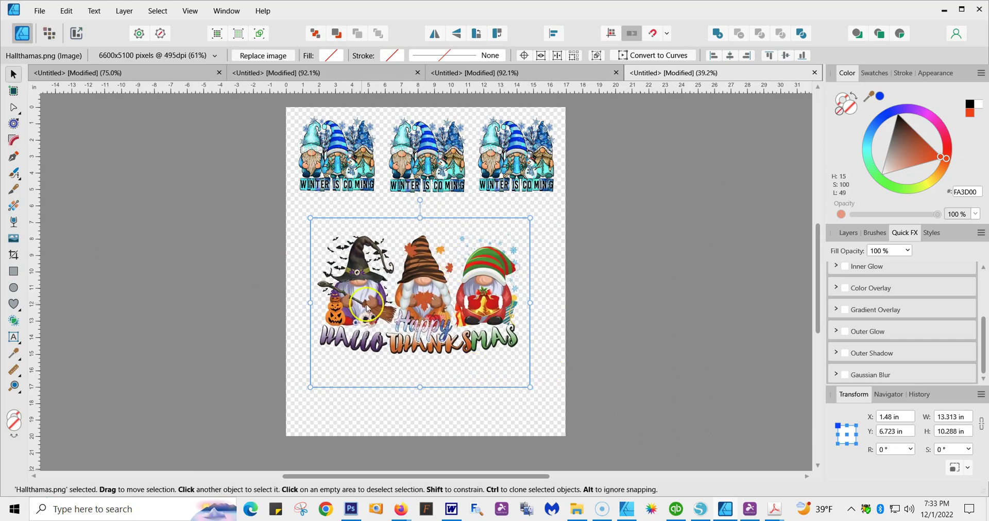
left_click(840, 397)
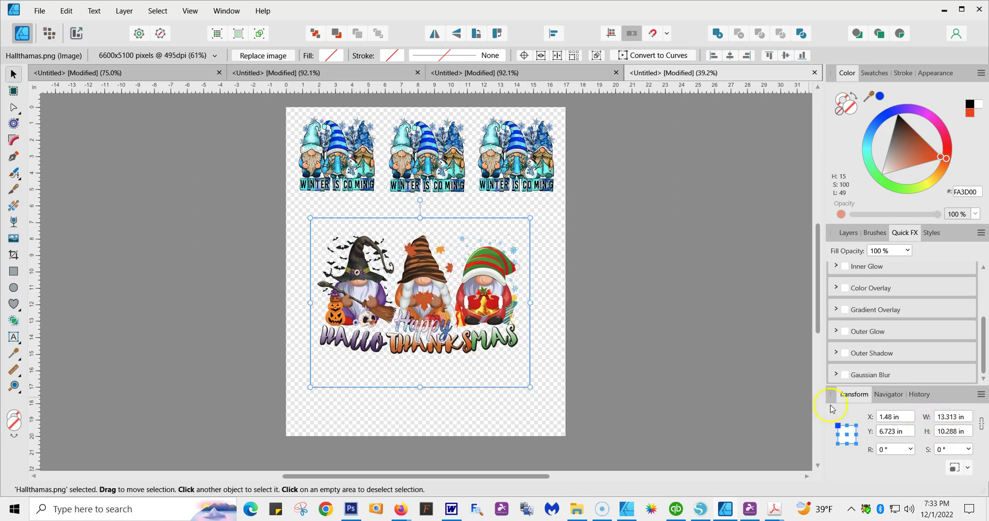
left_click(639, 276)
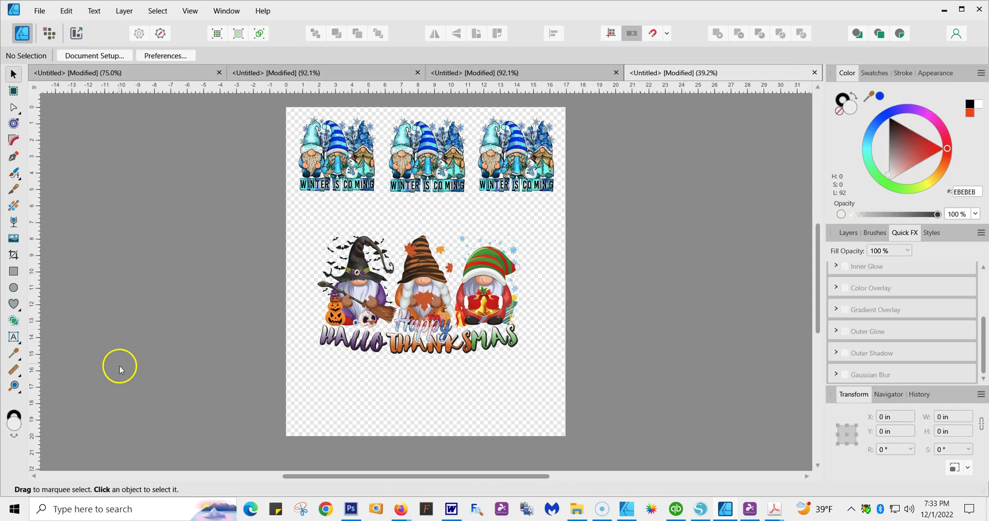